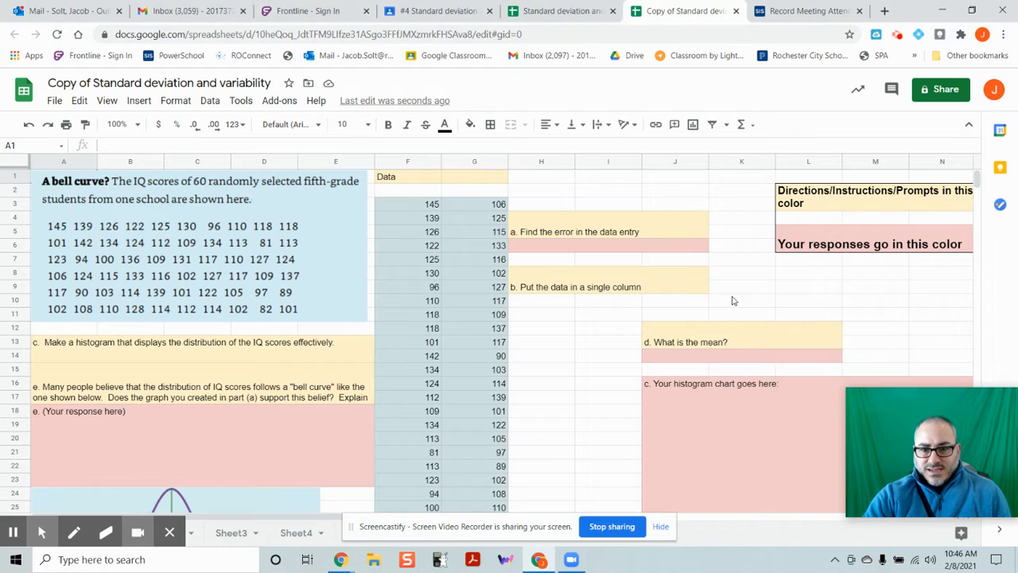
Step: Review the sheet's layout by selecting lettered columns A and C and numbered rows such as row 3
{"action": "left_click", "coordinate": [732, 288]}
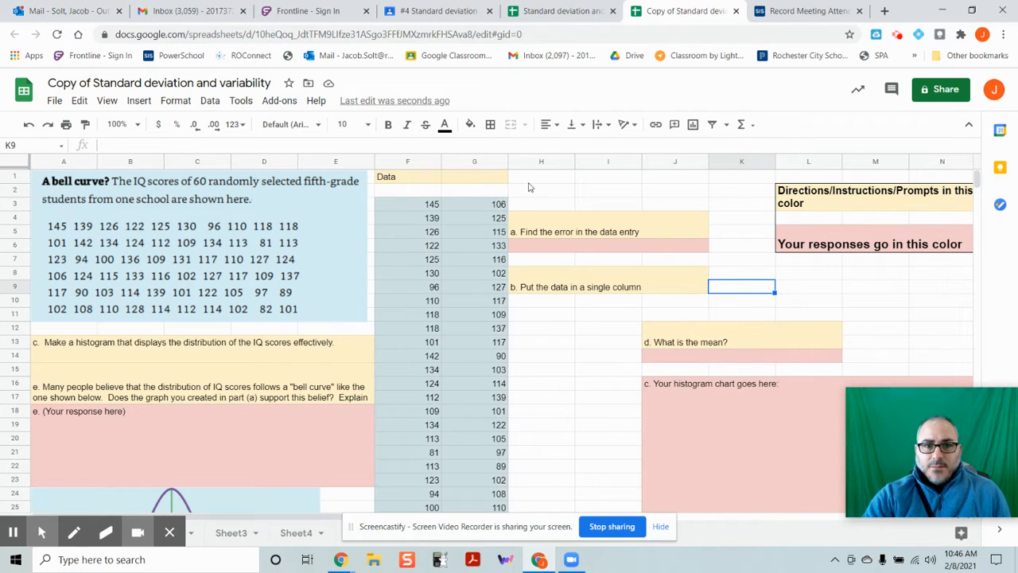
{"action": "left_click", "coordinate": [81, 163]}
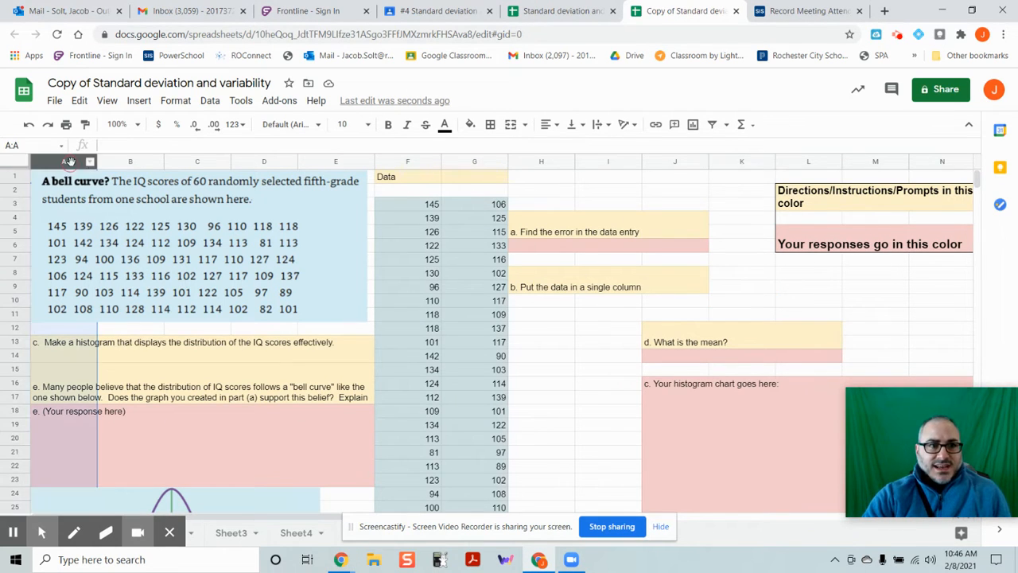
{"action": "left_click", "coordinate": [135, 162]}
{"action": "left_click", "coordinate": [194, 162]}
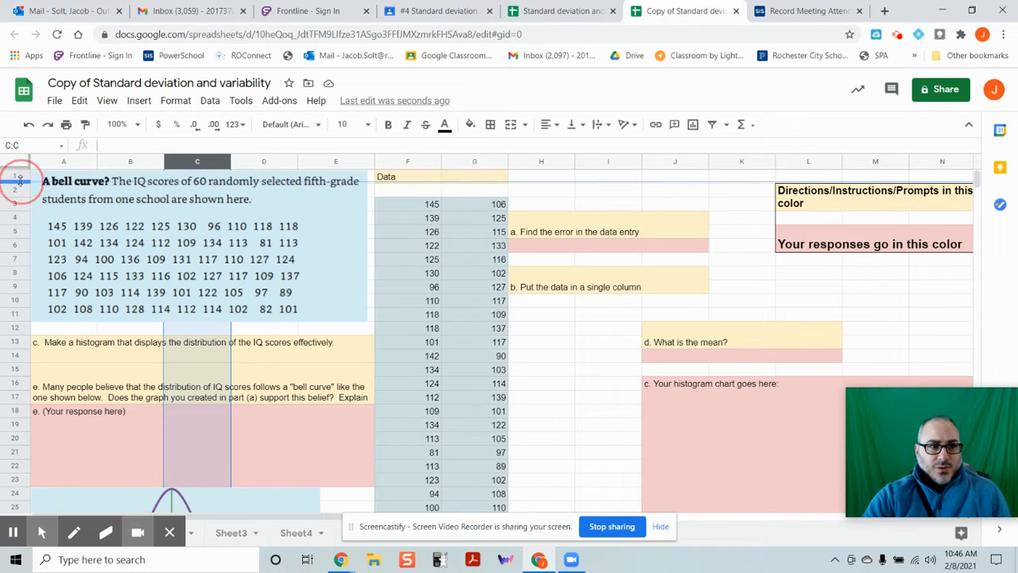
{"action": "left_click", "coordinate": [17, 175]}
{"action": "left_click", "coordinate": [14, 190]}
{"action": "left_click", "coordinate": [14, 205]}
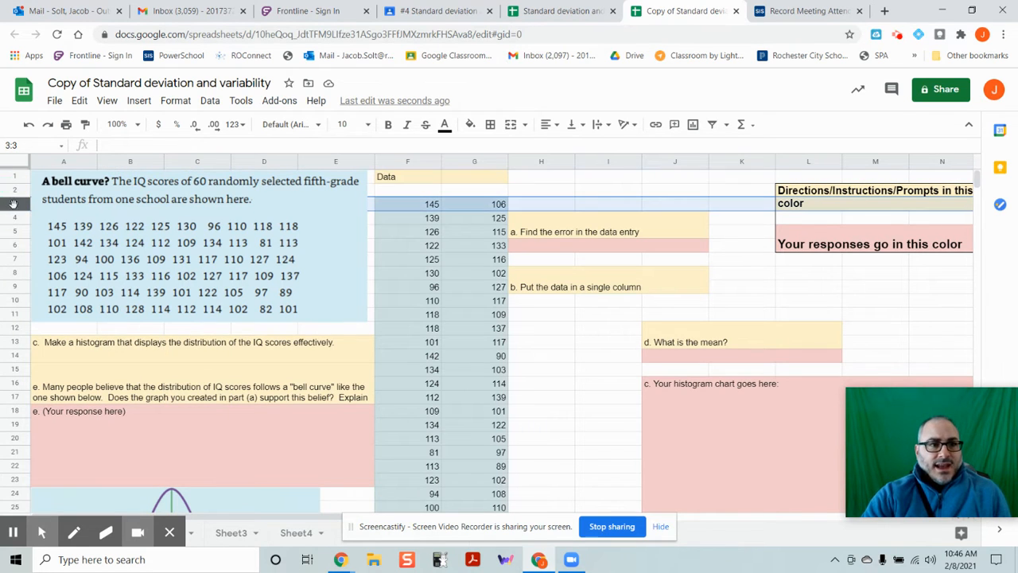
{"action": "left_click", "coordinate": [559, 314]}
{"action": "left_click", "coordinate": [544, 340]}
{"action": "left_click", "coordinate": [546, 336]}
{"action": "left_click", "coordinate": [547, 326]}
{"action": "left_click", "coordinate": [549, 317]}
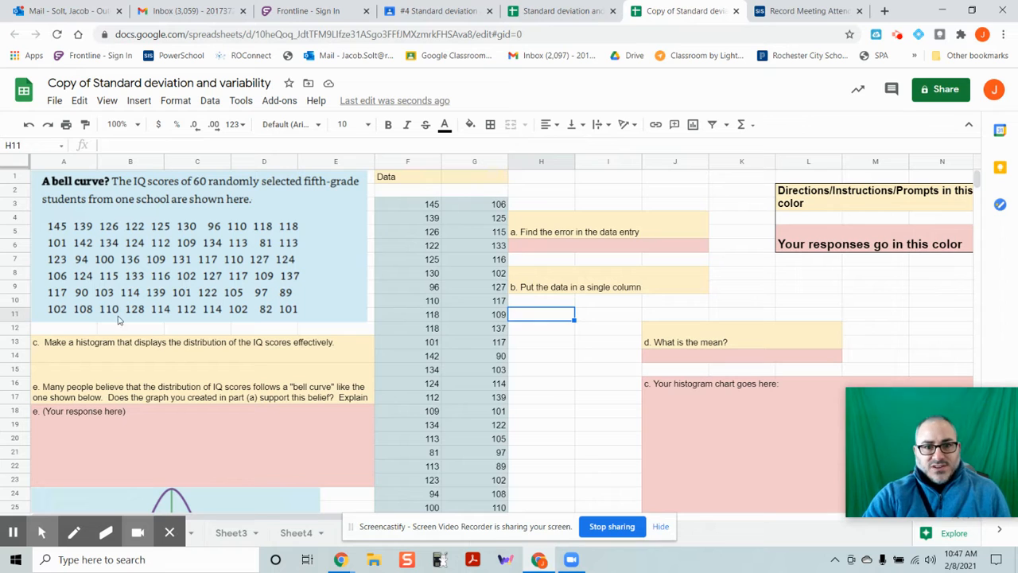
{"action": "left_click", "coordinate": [590, 388]}
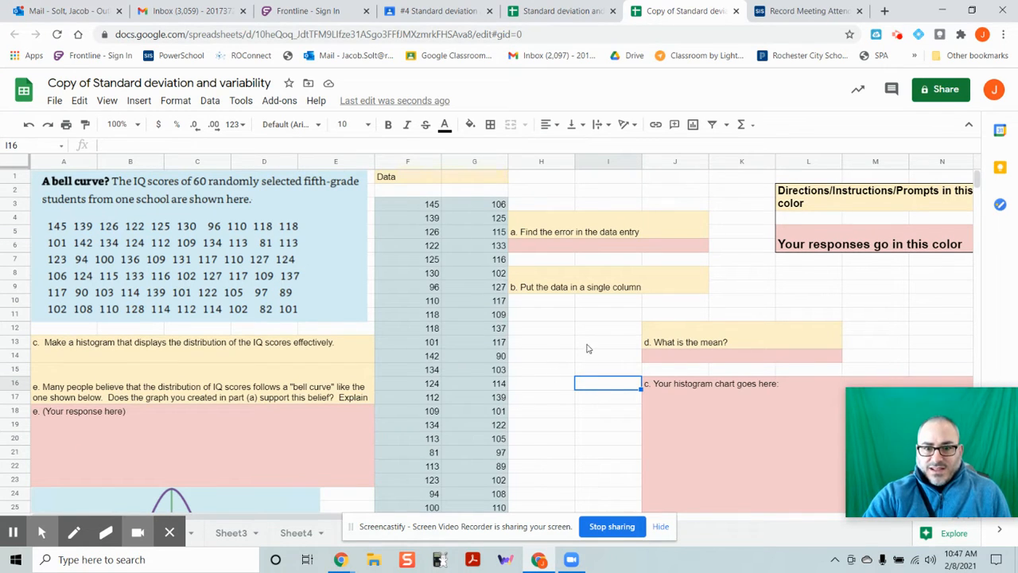
{"action": "left_click", "coordinate": [589, 384]}
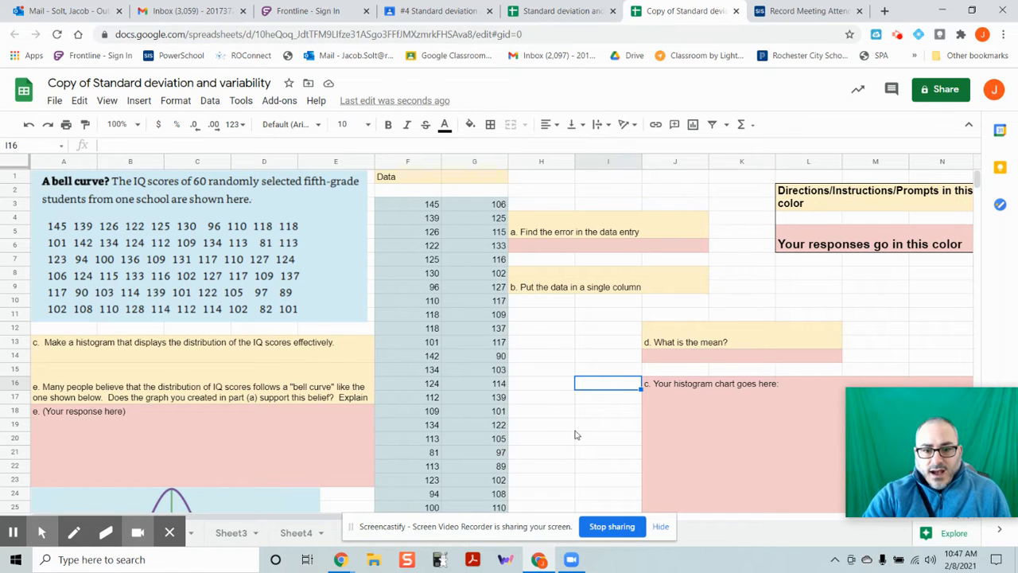
Step: Hide the screen-sharing notice and examine the yellow prompt cells for the error, single column, mean and bell curve questions
{"action": "left_click", "coordinate": [661, 526]}
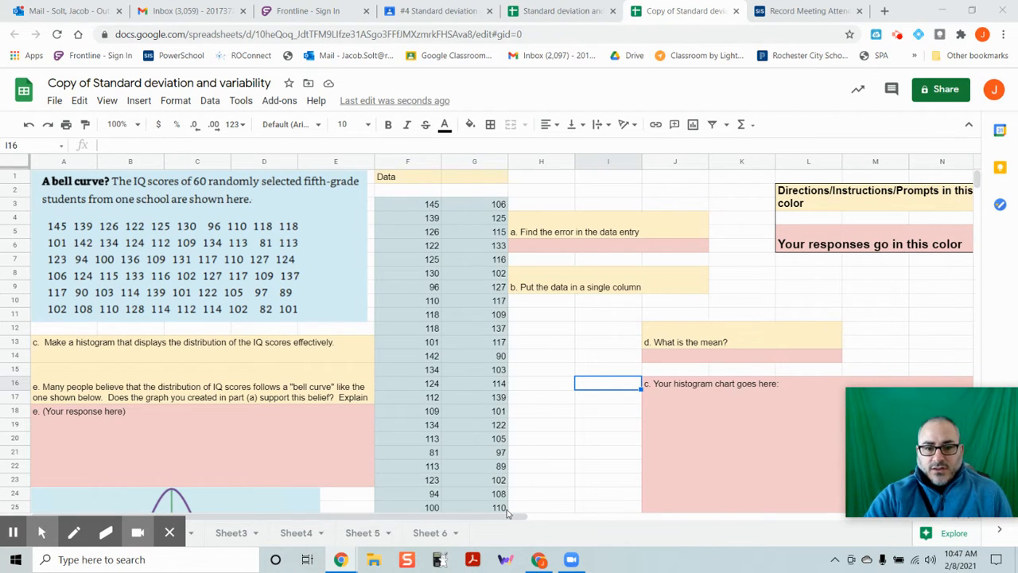
{"action": "left_click_drag", "start_coordinate": [507, 513], "coordinate": [577, 516]}
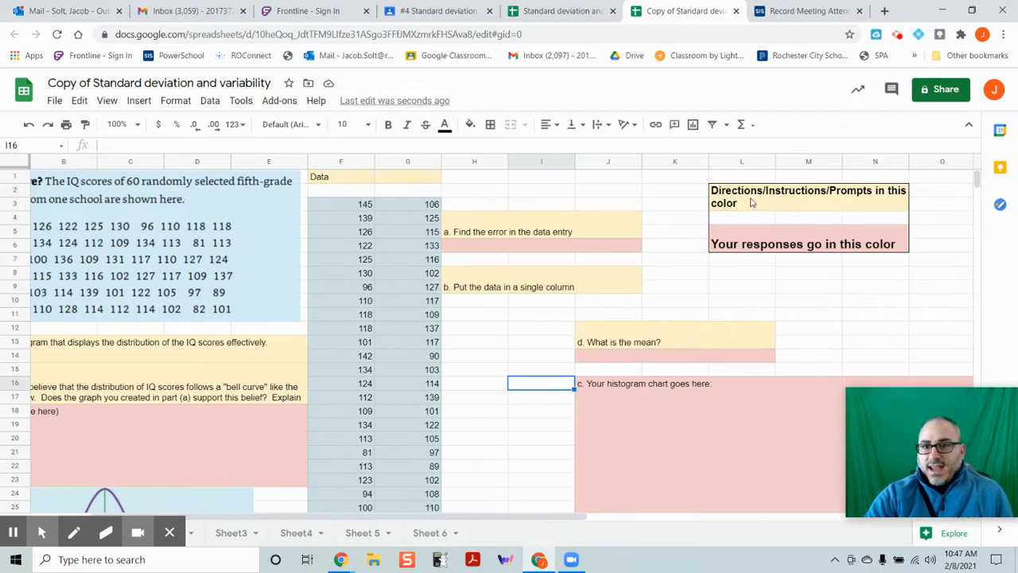
{"action": "left_click", "coordinate": [589, 231]}
{"action": "left_click", "coordinate": [565, 276]}
{"action": "left_click", "coordinate": [654, 326]}
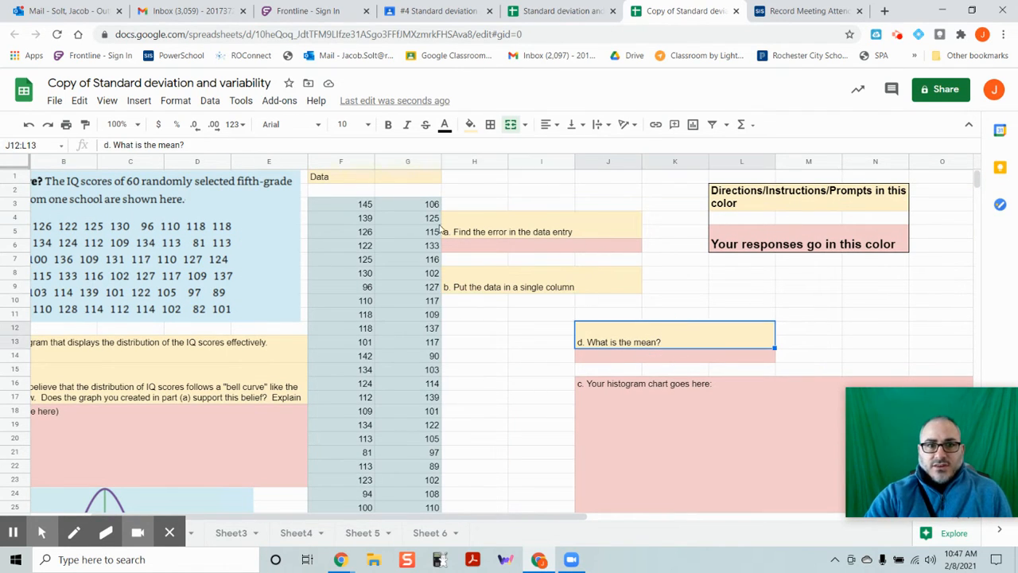
{"action": "left_click", "coordinate": [408, 180]}
{"action": "left_click", "coordinate": [213, 347]}
{"action": "key", "text": "Down"}
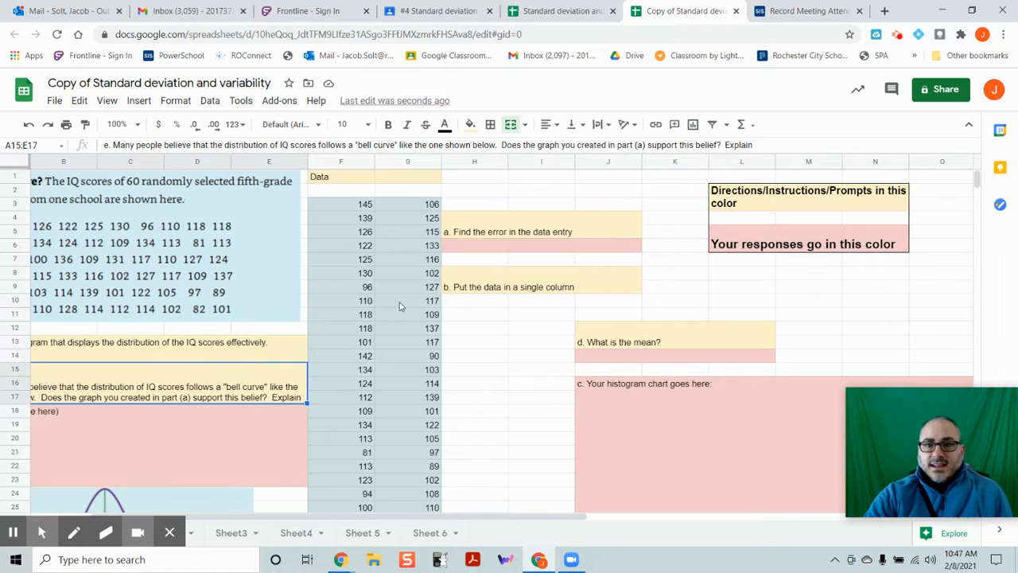
Step: Examine the pink response cells for the histogram, the mean and the data-entry error
{"action": "left_click", "coordinate": [779, 245]}
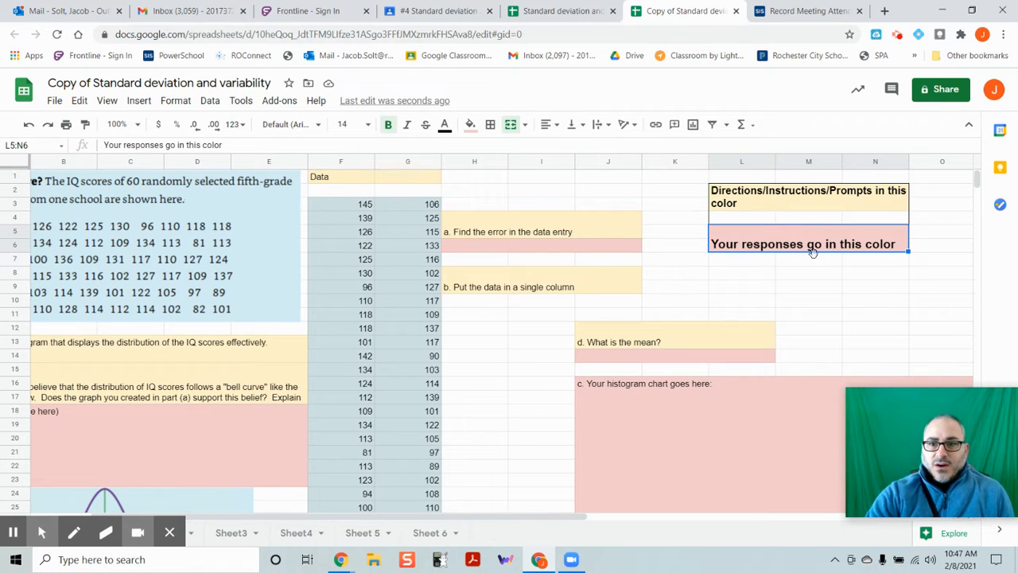
{"action": "left_click", "coordinate": [697, 398]}
{"action": "left_click", "coordinate": [652, 357]}
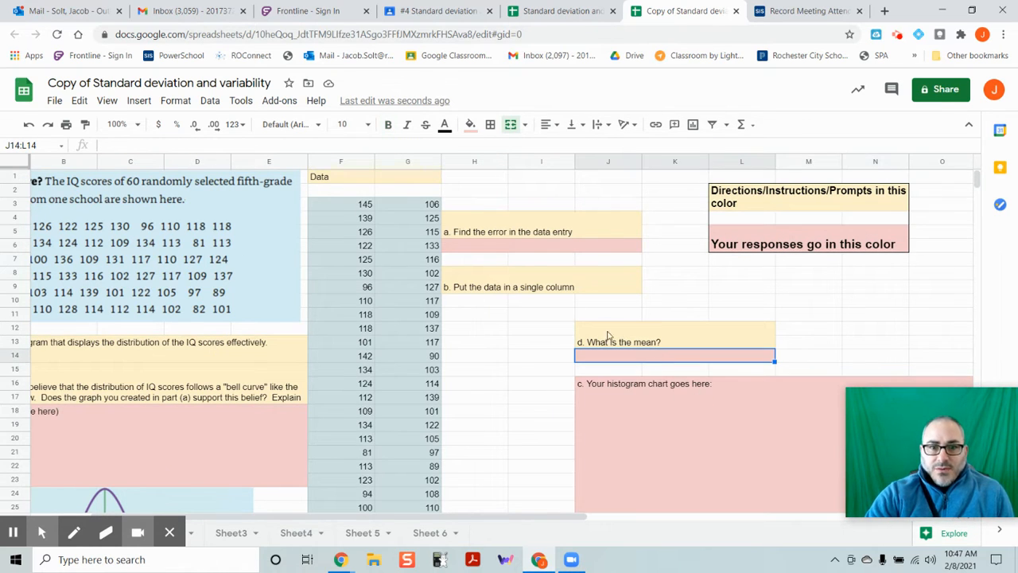
{"action": "left_click", "coordinate": [529, 246]}
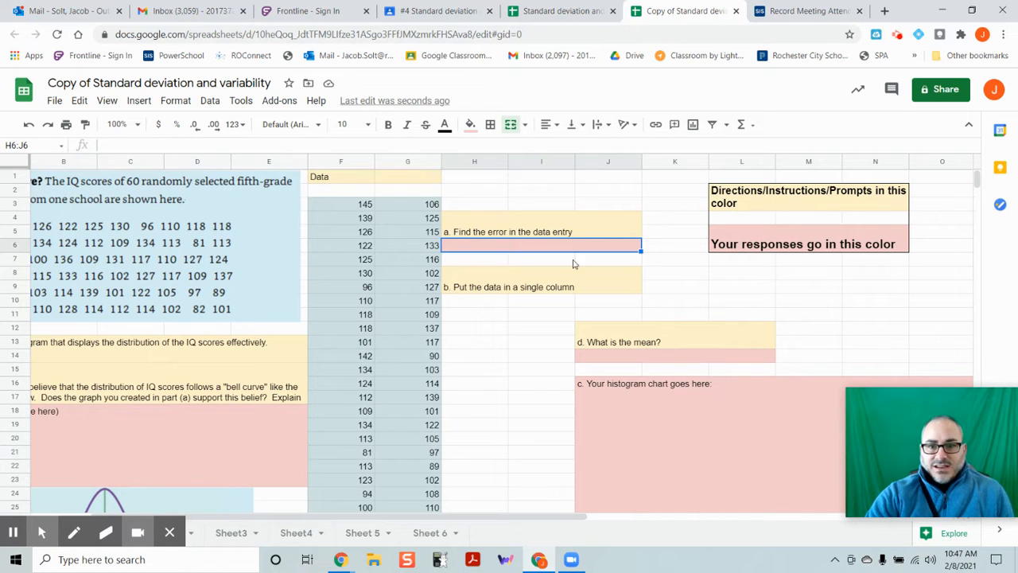
{"action": "left_click", "coordinate": [803, 249]}
{"action": "left_click_drag", "start_coordinate": [517, 517], "coordinate": [455, 518]}
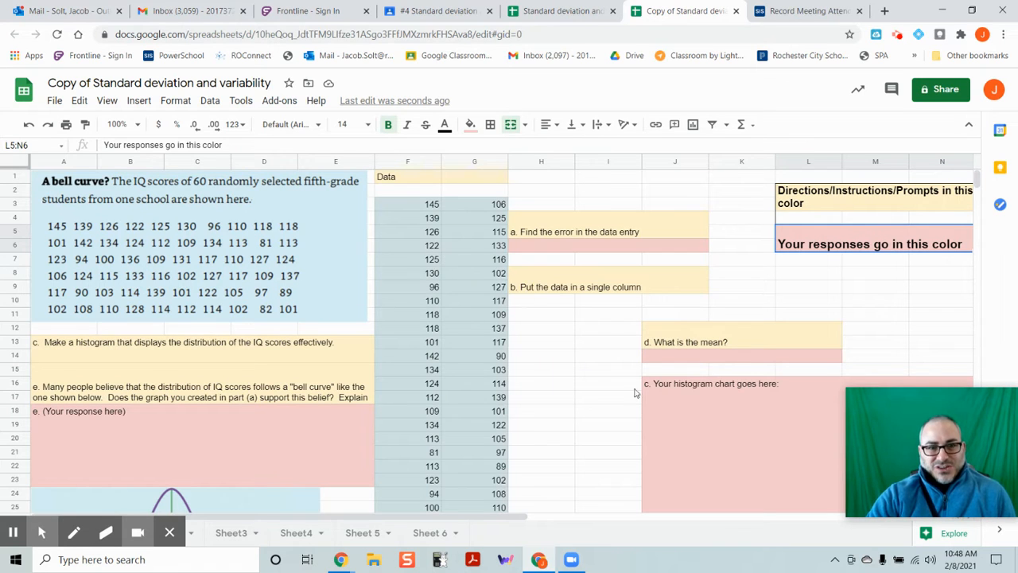
Step: Compare the IQ scores in the problem picture with the entered data in columns F and G
{"action": "left_click", "coordinate": [182, 231]}
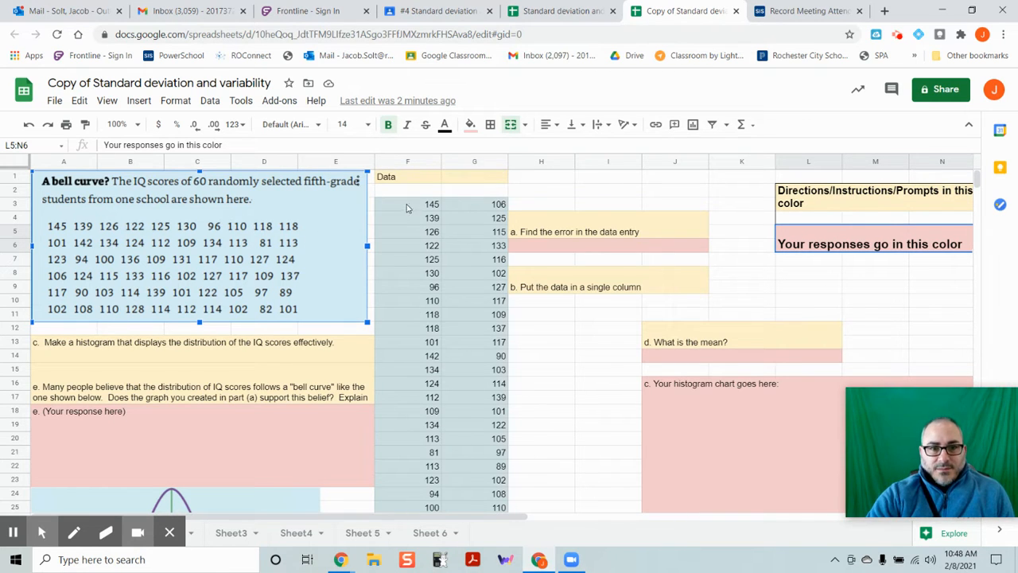
{"action": "scroll", "coordinate": [402, 206], "scroll_direction": "down", "scroll_amount": 5}
{"action": "scroll", "coordinate": [413, 231], "scroll_direction": "up", "scroll_amount": 5}
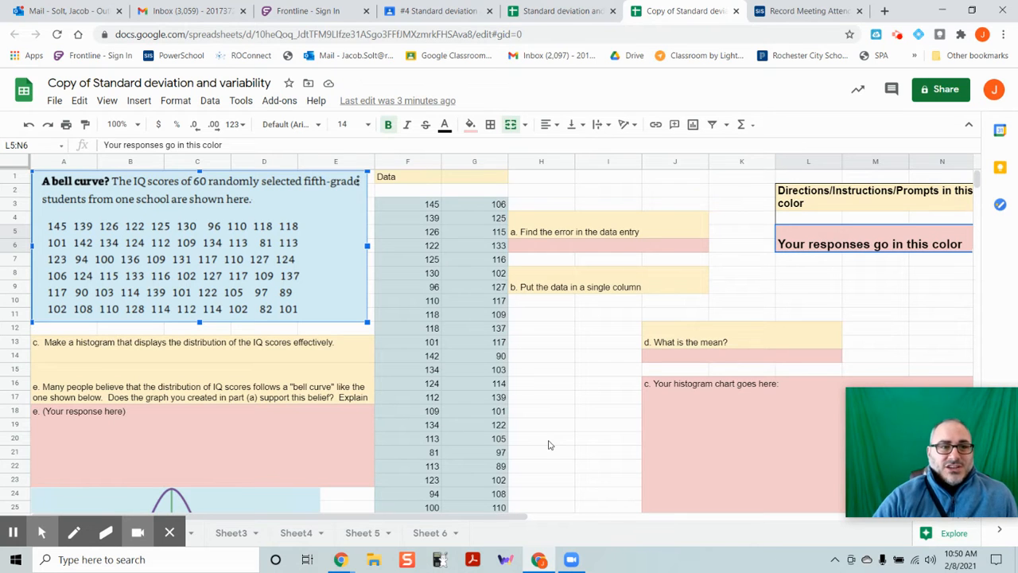
{"action": "scroll", "coordinate": [428, 358], "scroll_direction": "down", "scroll_amount": 2}
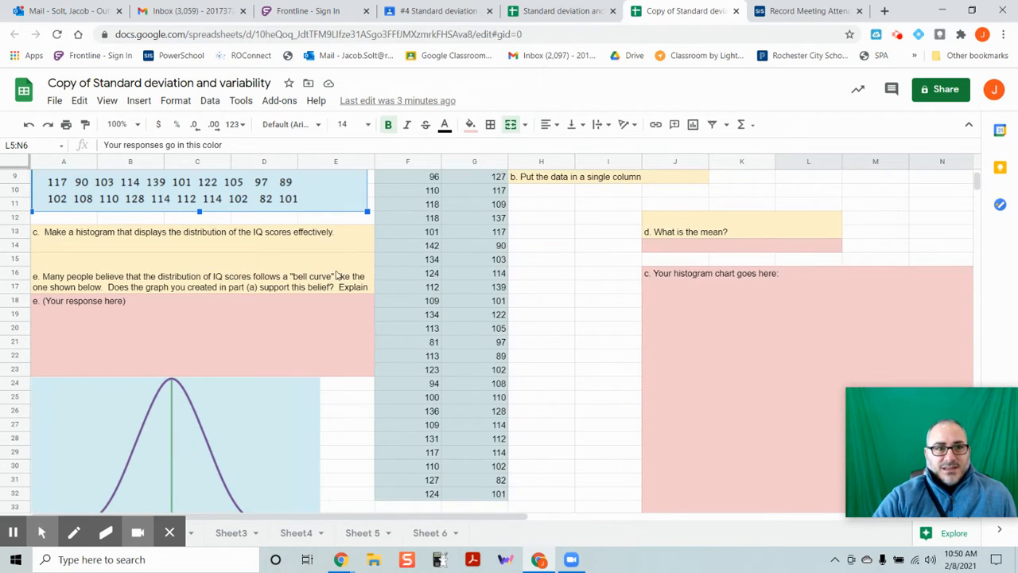
{"action": "scroll", "coordinate": [300, 254], "scroll_direction": "up", "scroll_amount": 1}
{"action": "scroll", "coordinate": [472, 462], "scroll_direction": "down", "scroll_amount": 1}
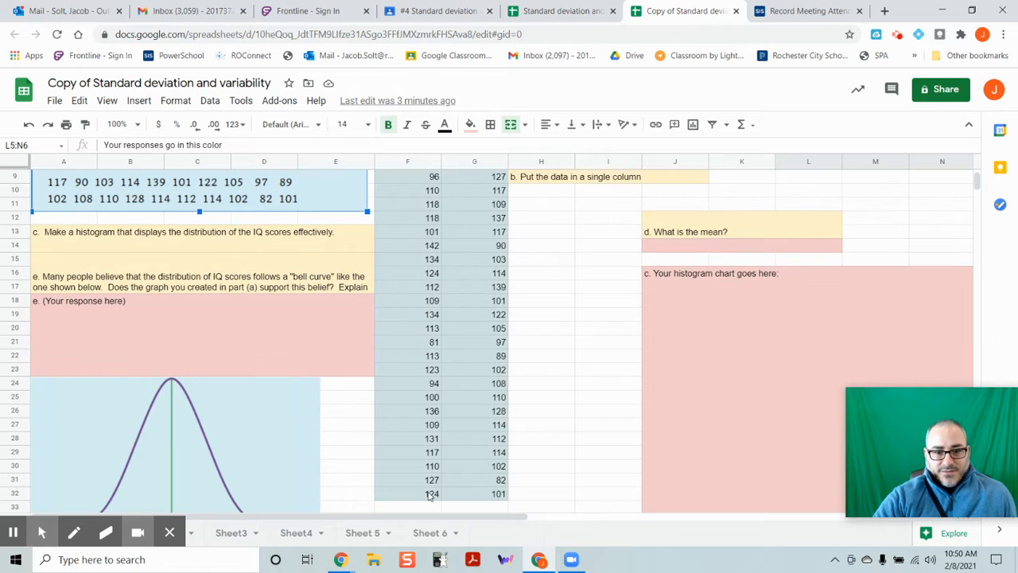
{"action": "scroll", "coordinate": [421, 437], "scroll_direction": "up", "scroll_amount": 1}
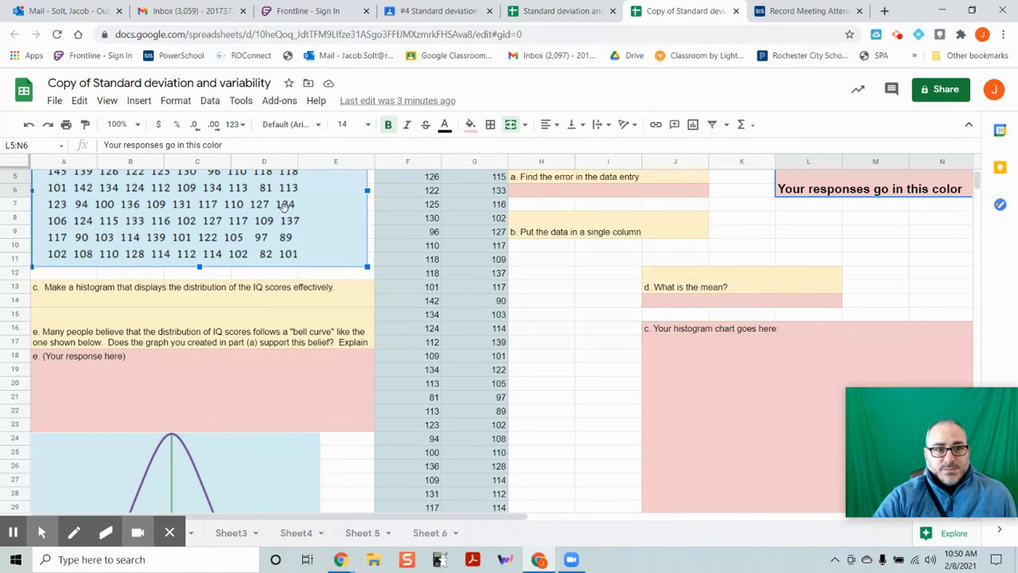
{"action": "scroll", "coordinate": [327, 224], "scroll_direction": "up", "scroll_amount": 1}
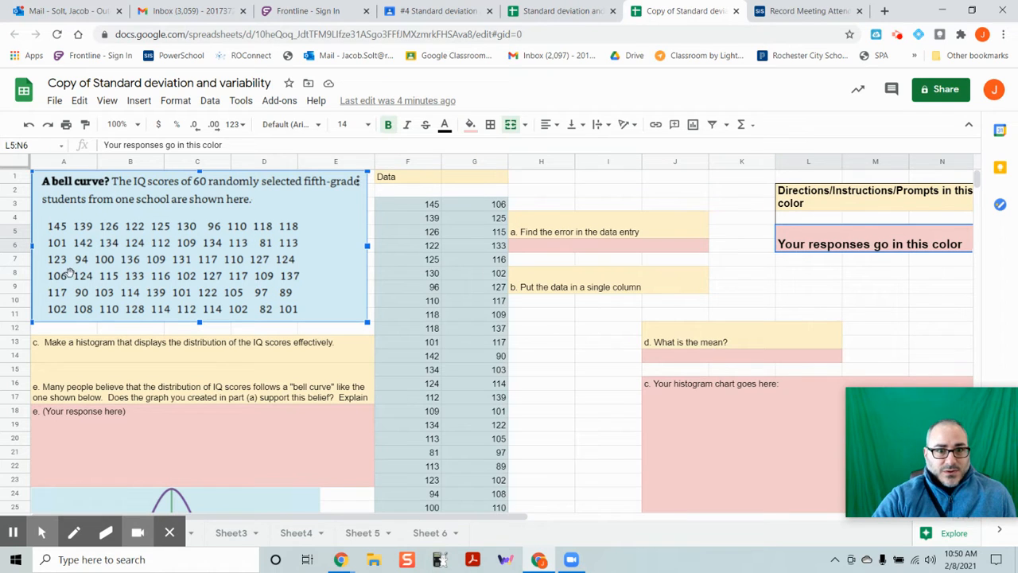
Step: Correct the data-entry error by setting cell G4 to 124
{"action": "left_click", "coordinate": [491, 222]}
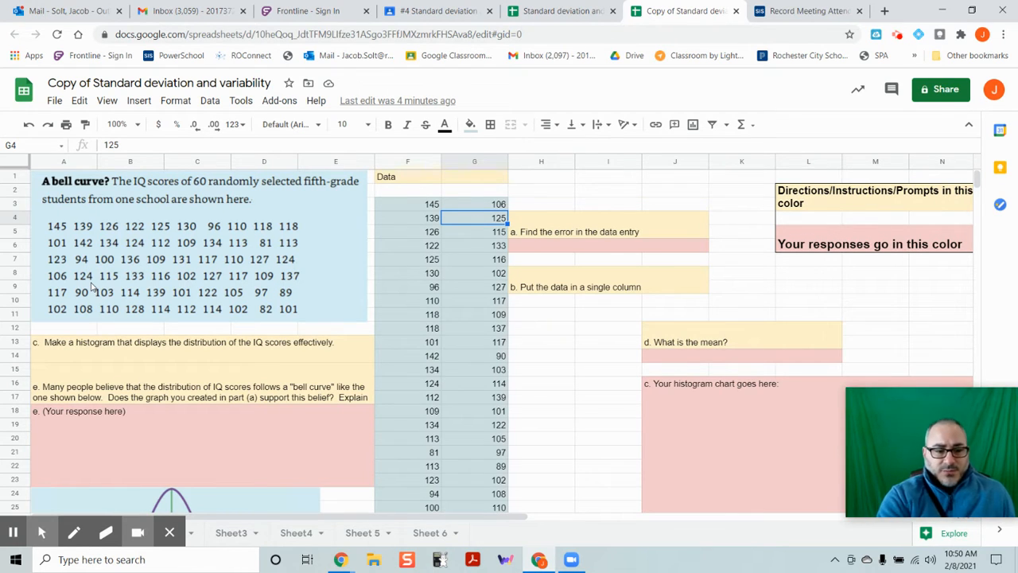
{"action": "type", "text": "1"}
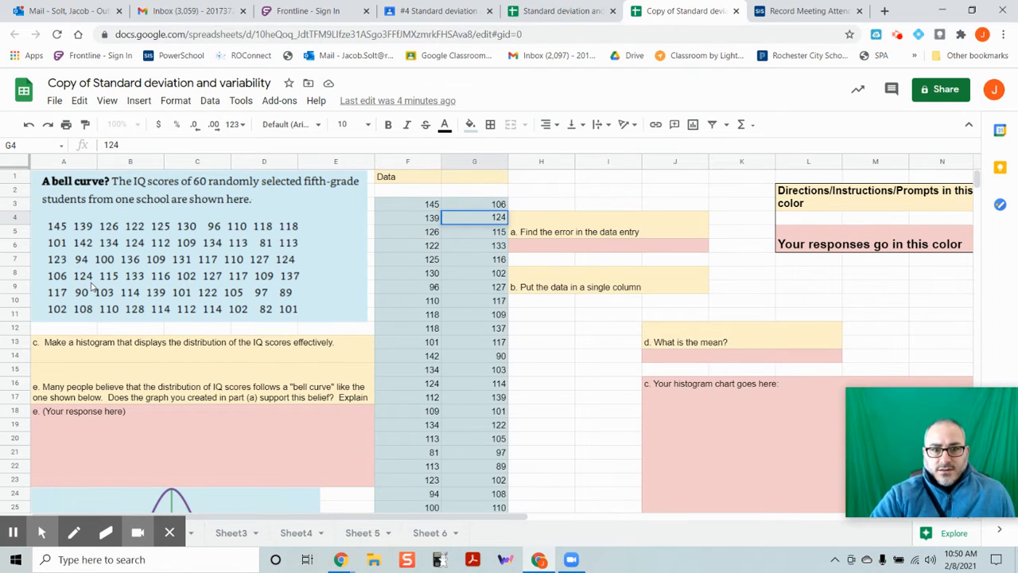
{"action": "type", "text": "24"}
{"action": "key", "text": "Return"}
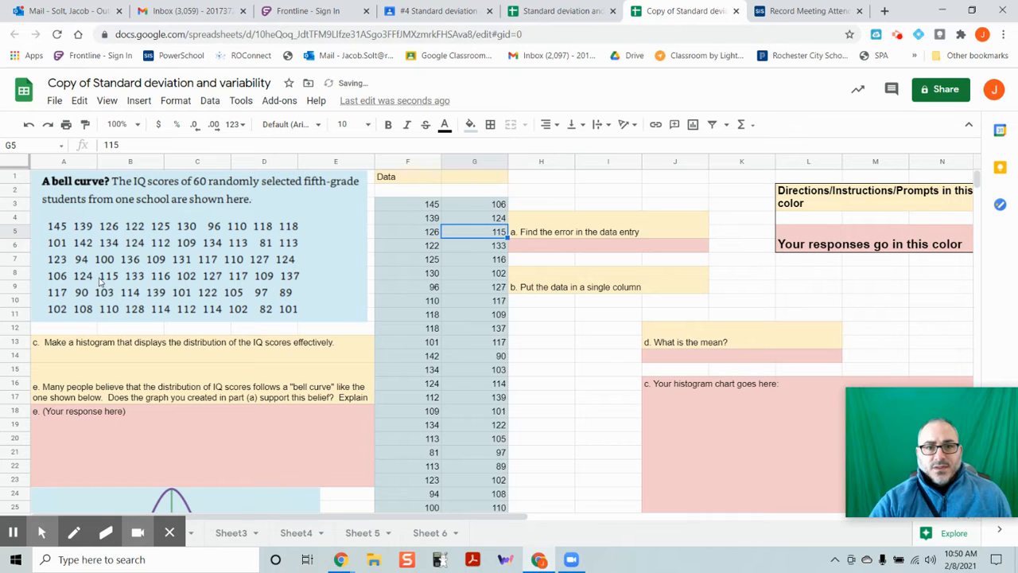
{"action": "left_click", "coordinate": [474, 223]}
{"action": "double_click", "coordinate": [474, 219]}
{"action": "key", "text": "BackSpace"}
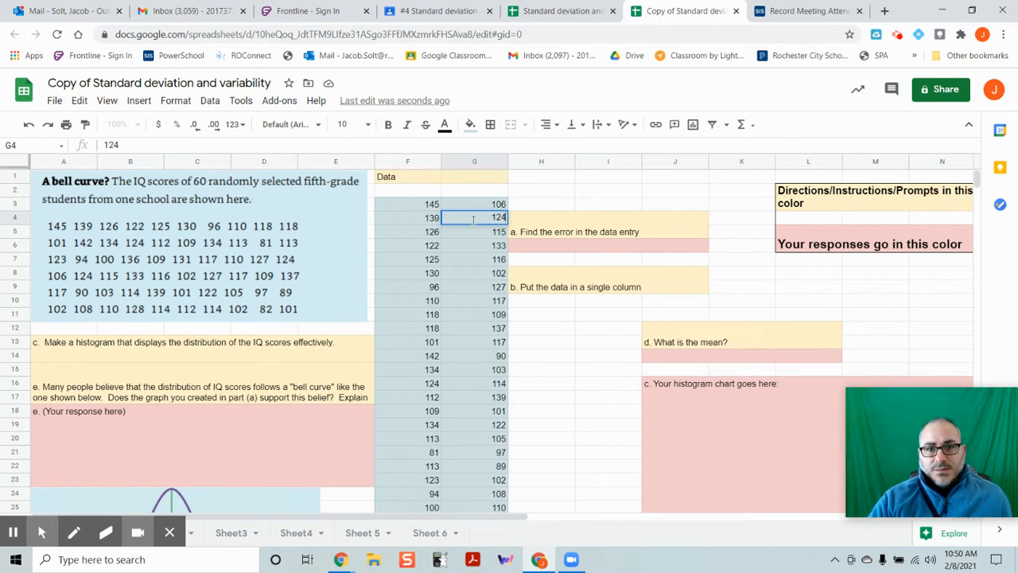
{"action": "key", "text": "Return"}
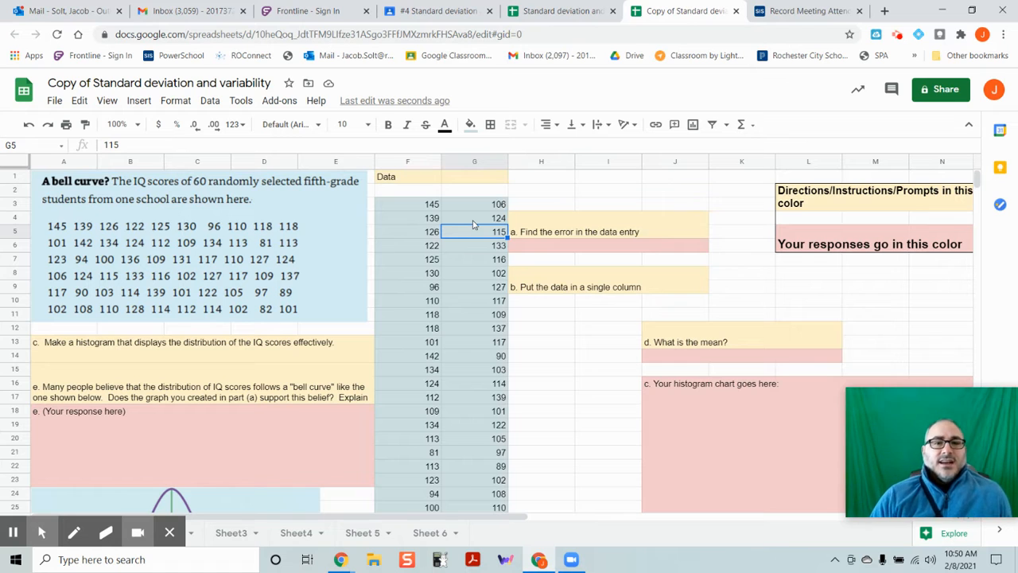
Step: Enter "G4 = 124" in the response cell for part a about the data-entry error
{"action": "left_click", "coordinate": [555, 249]}
{"action": "type", "text": "G4 = 124"}
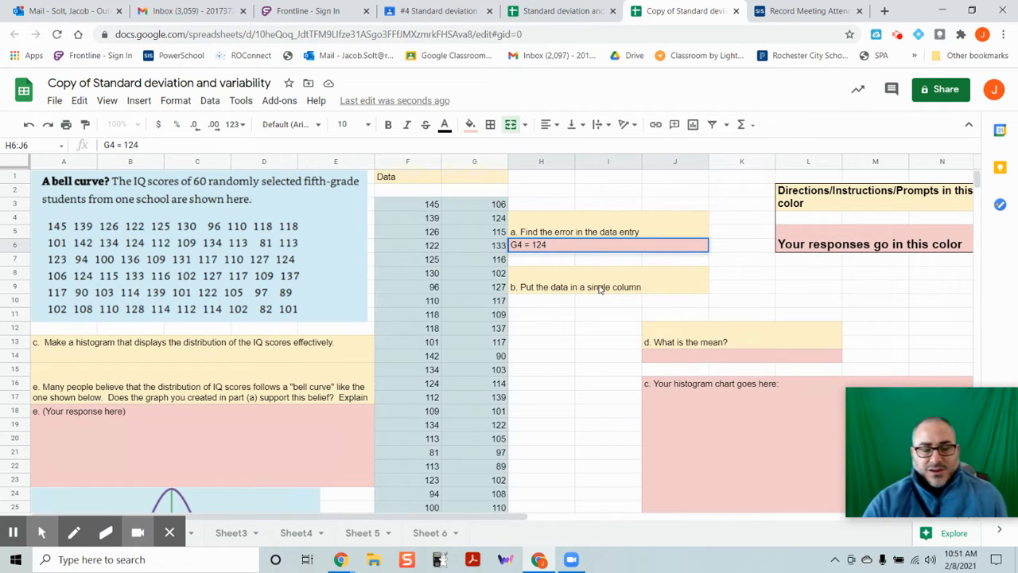
Step: Add an outer border around the corrected cell G4
{"action": "left_click", "coordinate": [500, 219]}
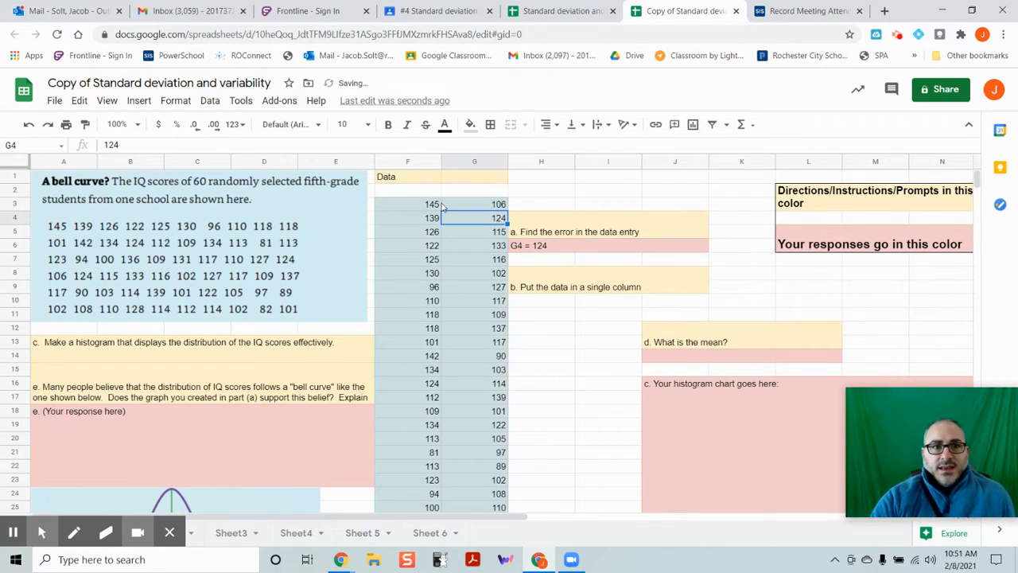
{"action": "left_click", "coordinate": [491, 125]}
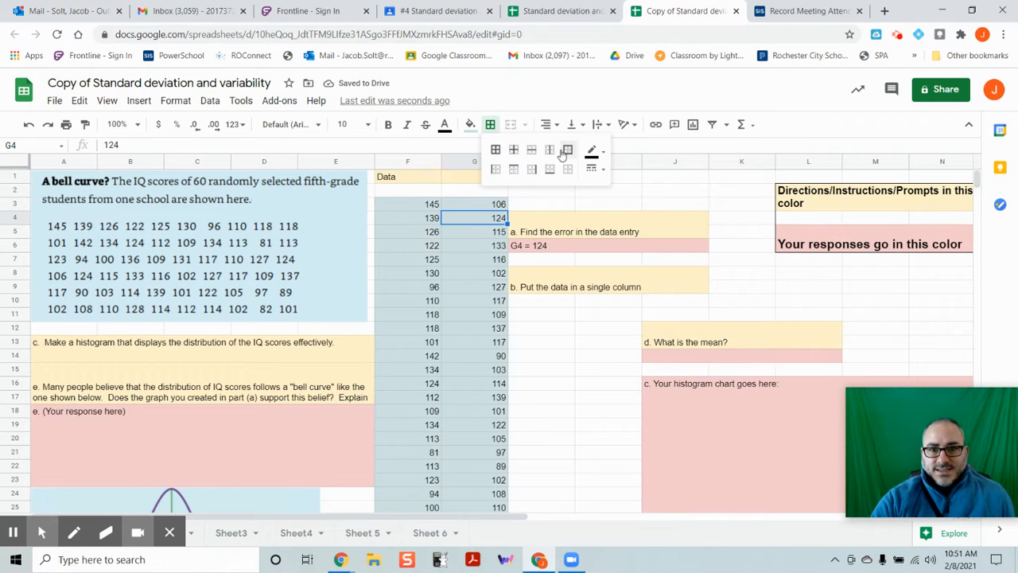
{"action": "left_click", "coordinate": [568, 320]}
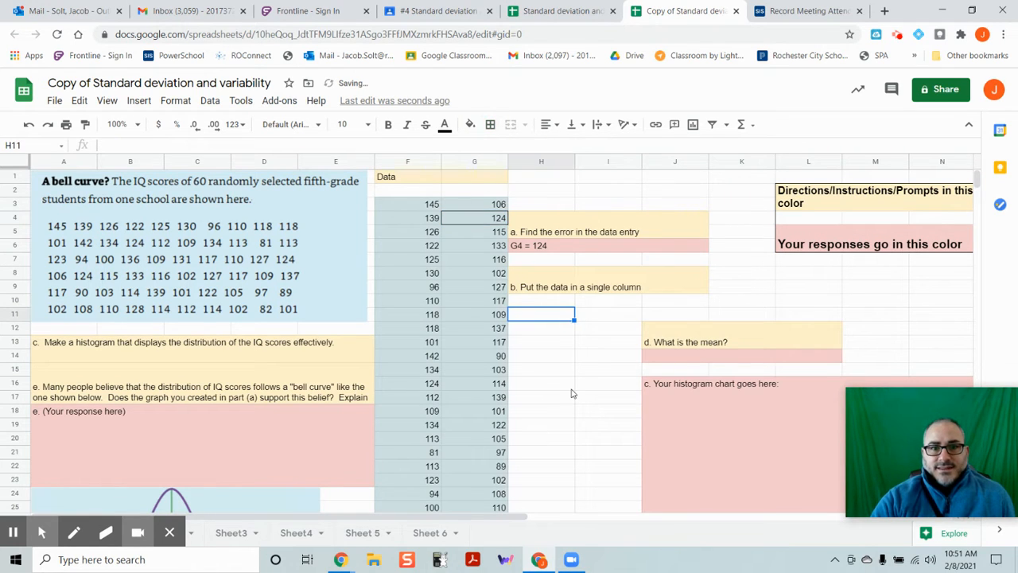
{"action": "left_click", "coordinate": [475, 221]}
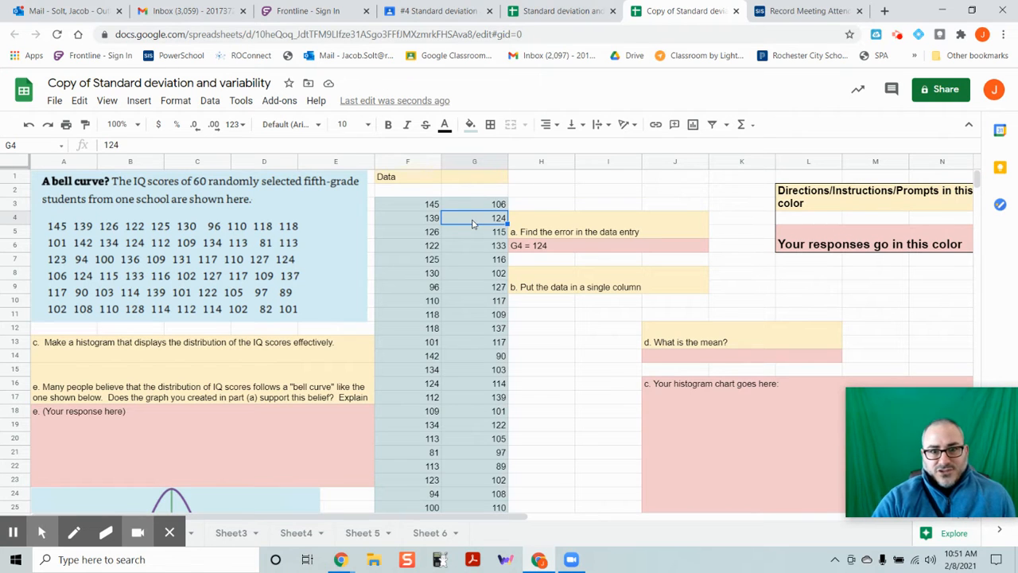
{"action": "left_click", "coordinate": [541, 245]}
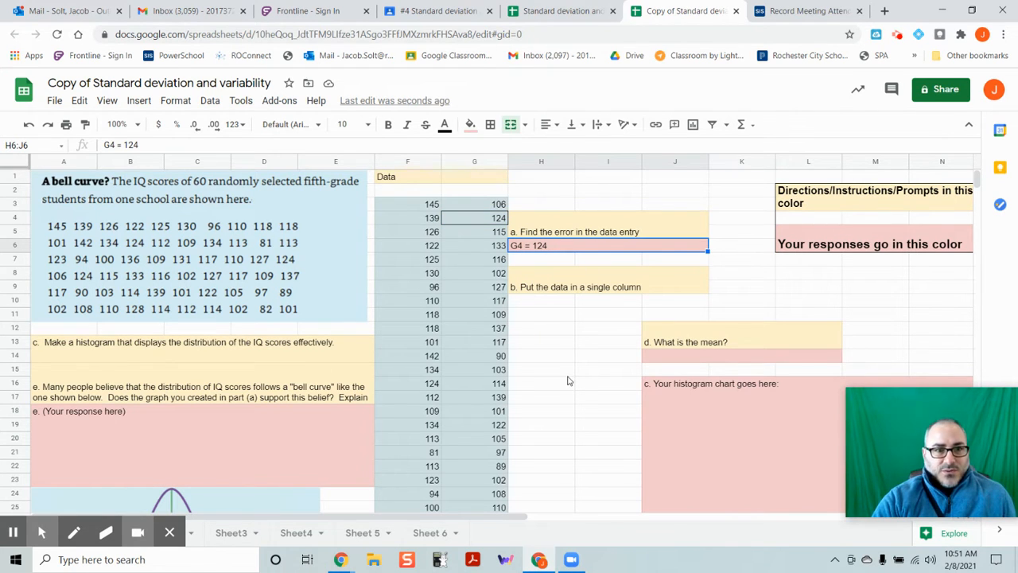
{"action": "left_click", "coordinate": [557, 289]}
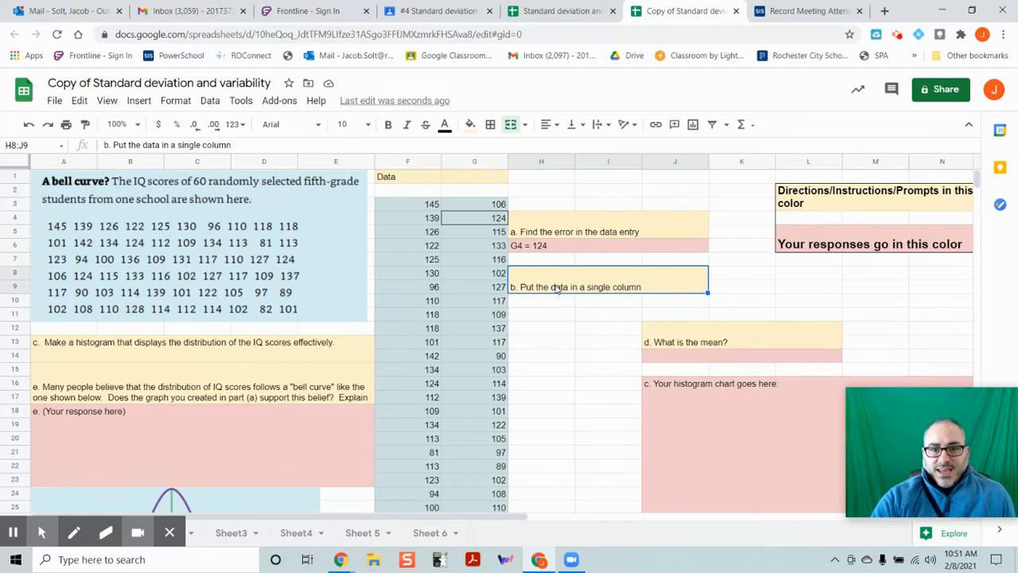
{"action": "left_click", "coordinate": [585, 339]}
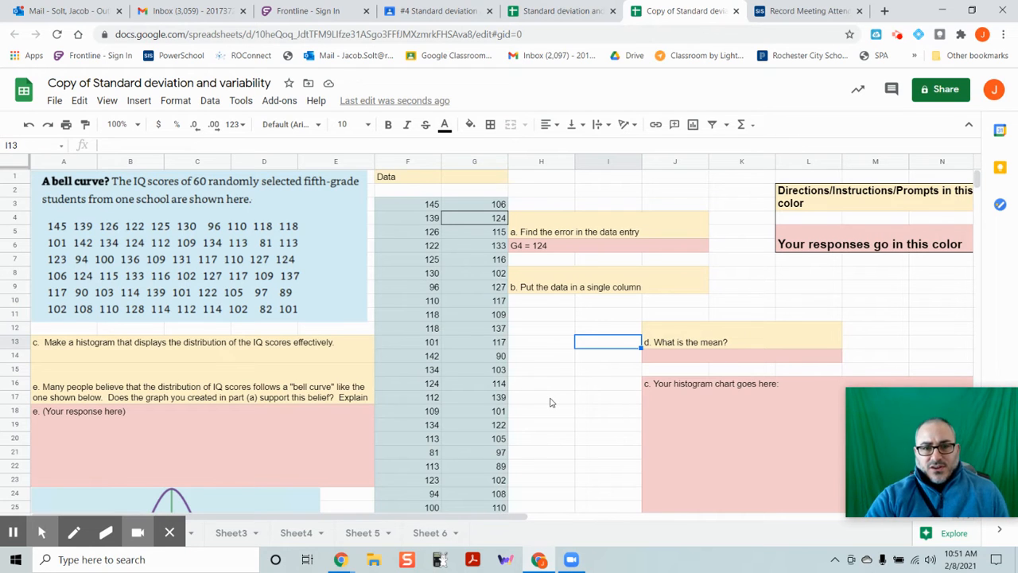
{"action": "scroll", "coordinate": [549, 402], "scroll_direction": "down", "scroll_amount": 1}
{"action": "scroll", "coordinate": [549, 402], "scroll_direction": "up", "scroll_amount": 1}
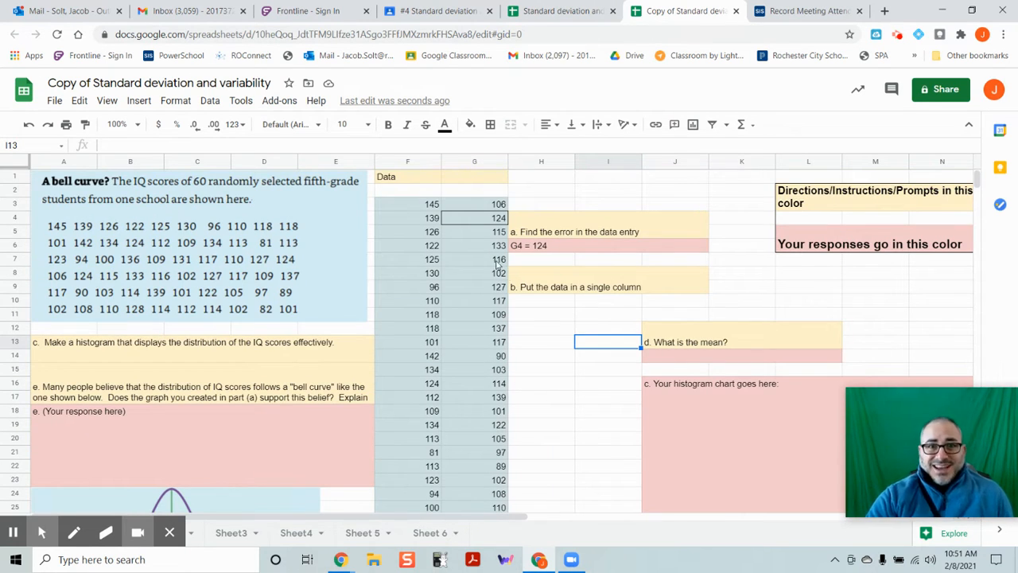
Step: Review the two columns of IQ scores in F and G with the sheet zoomed out to show all rows
{"action": "left_click", "coordinate": [476, 205]}
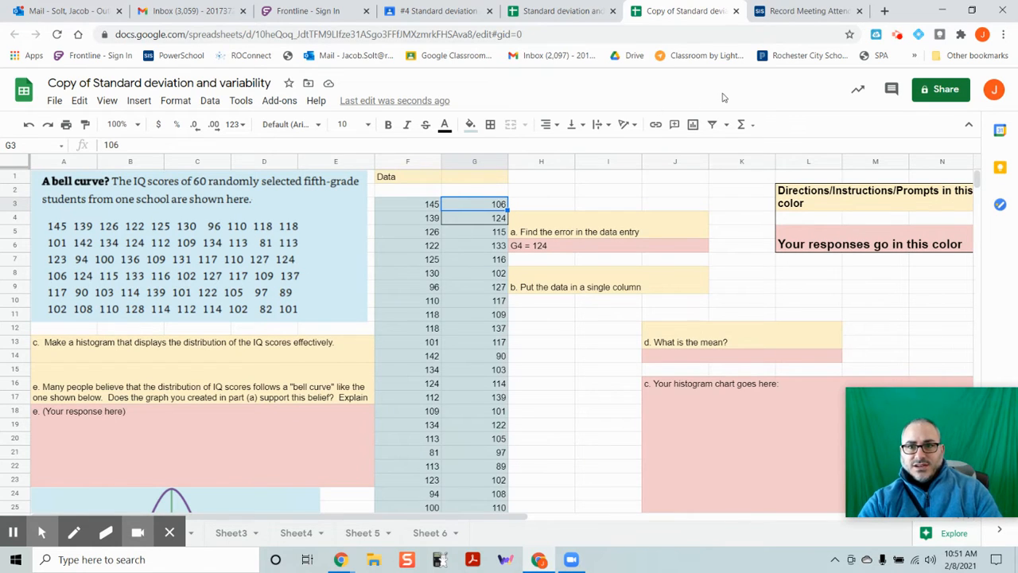
{"action": "key", "text": "ctrl+minus"}
{"action": "key", "text": "ctrl+minus"}
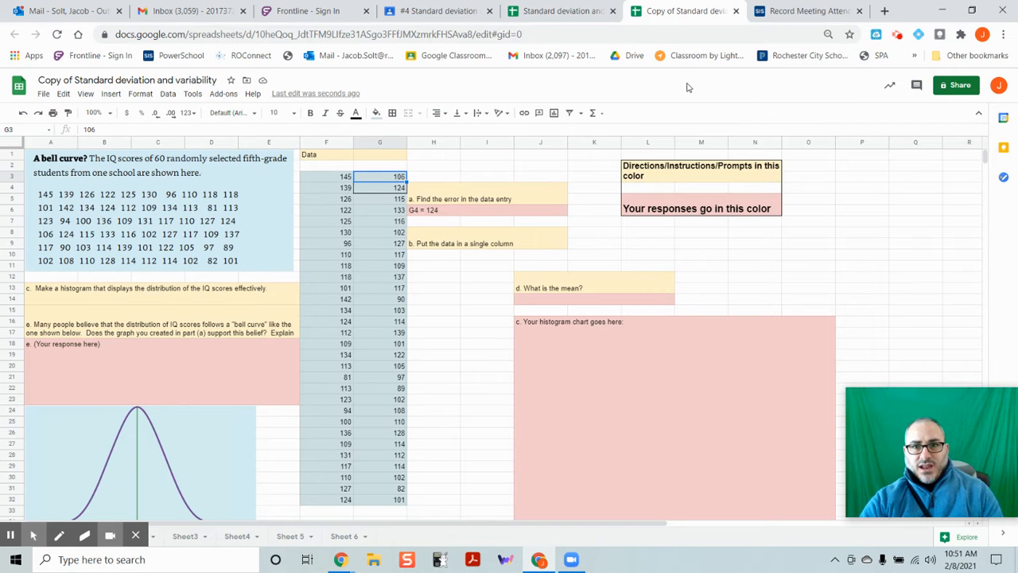
{"action": "key", "text": "ctrl+plus"}
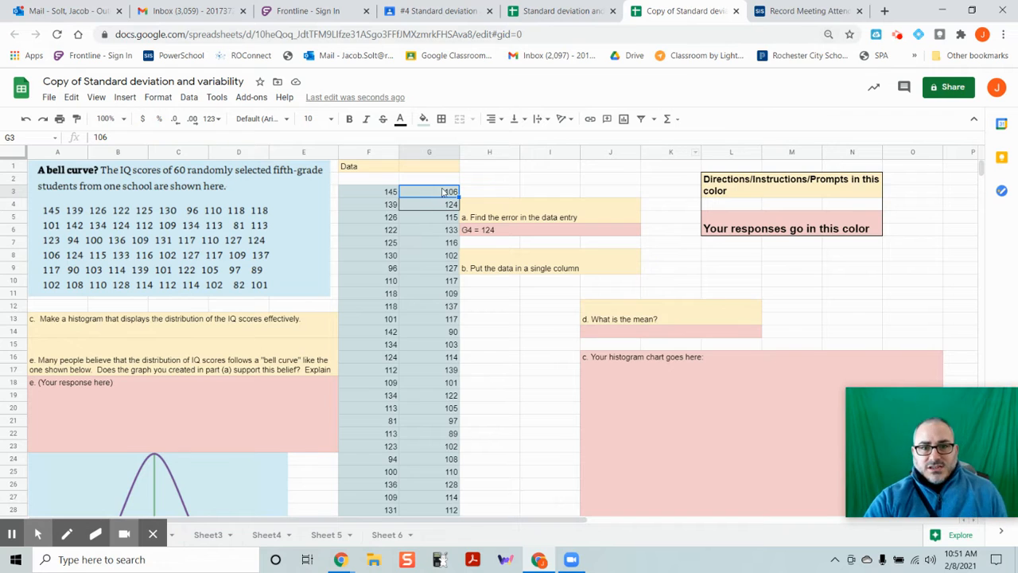
{"action": "scroll", "coordinate": [443, 192], "scroll_direction": "down", "scroll_amount": 1}
{"action": "scroll", "coordinate": [443, 192], "scroll_direction": "down", "scroll_amount": 3}
{"action": "scroll", "coordinate": [442, 197], "scroll_direction": "up", "scroll_amount": 4}
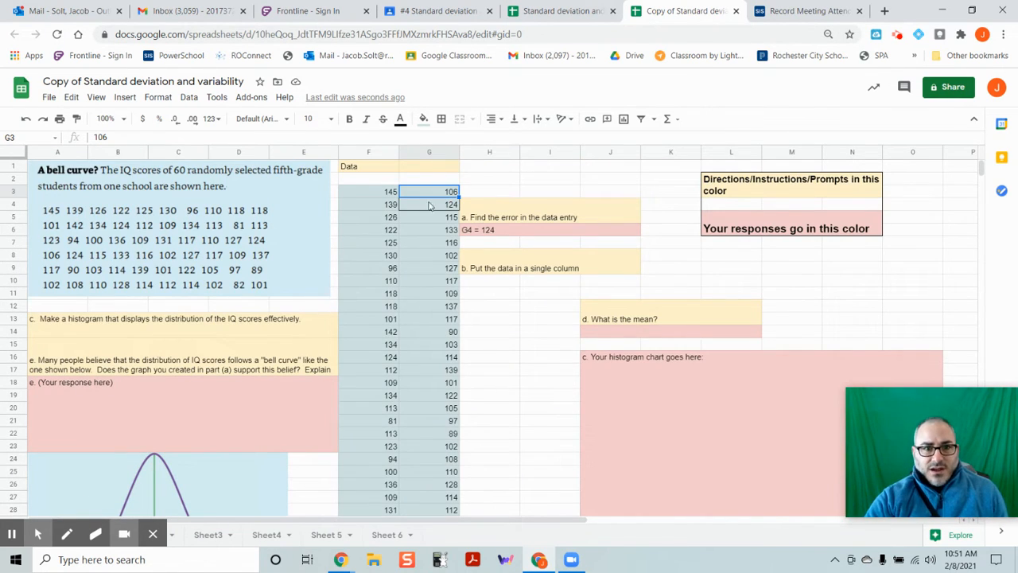
{"action": "left_click", "coordinate": [366, 151]}
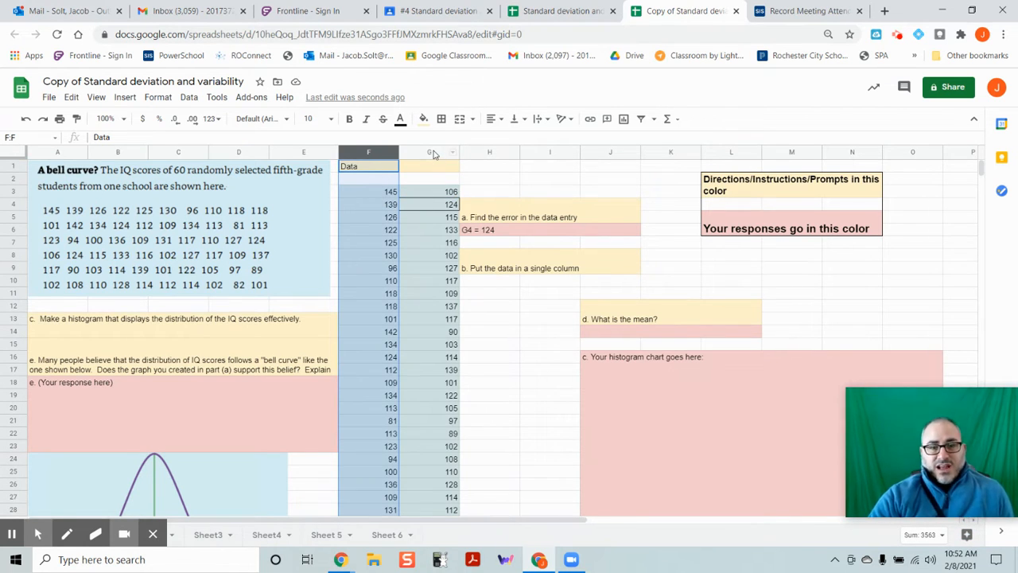
{"action": "left_click", "coordinate": [433, 195]}
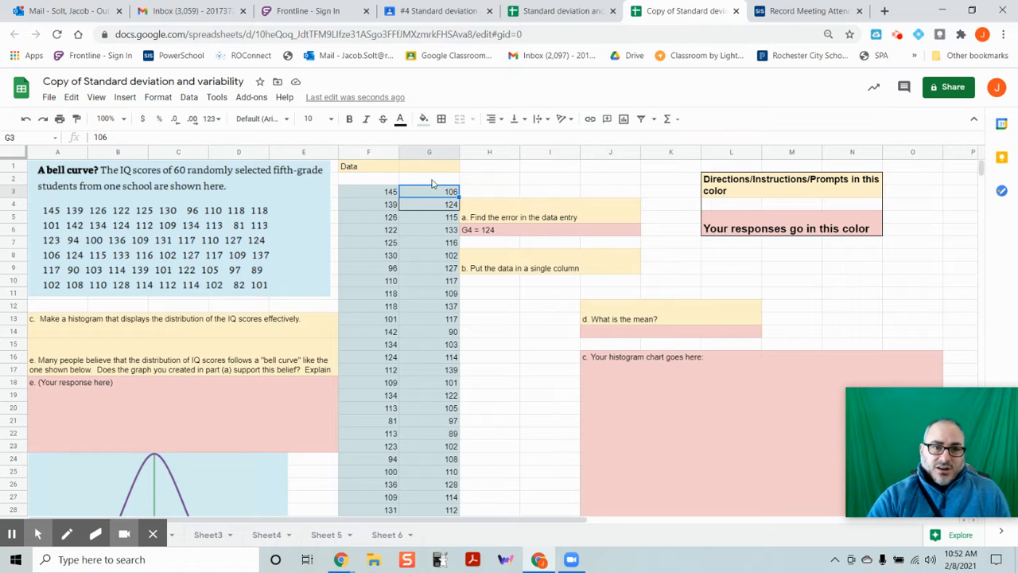
{"action": "scroll", "coordinate": [422, 441], "scroll_direction": "down", "scroll_amount": 1}
{"action": "scroll", "coordinate": [422, 441], "scroll_direction": "up", "scroll_amount": 1}
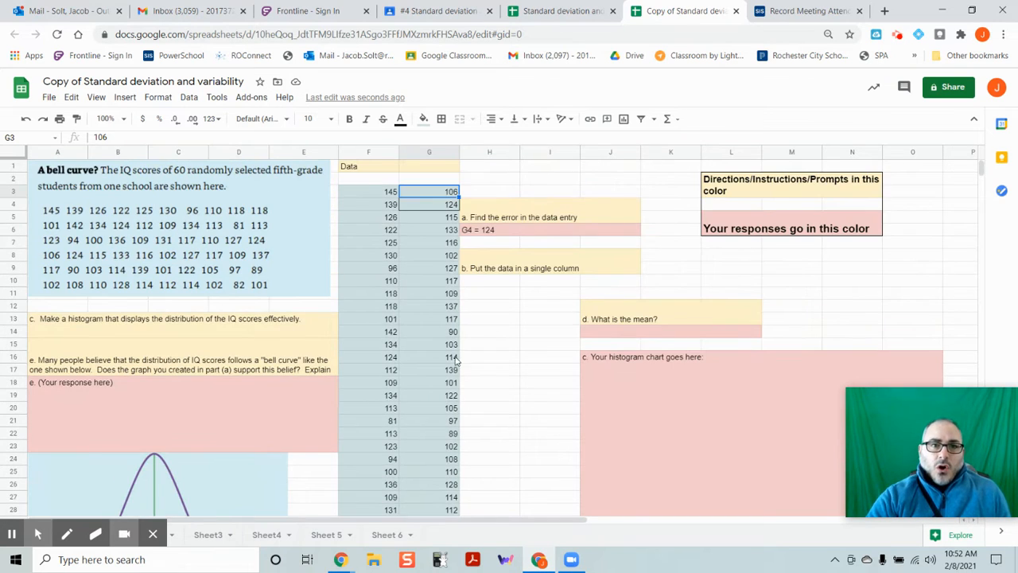
{"action": "key", "text": "ctrl+minus"}
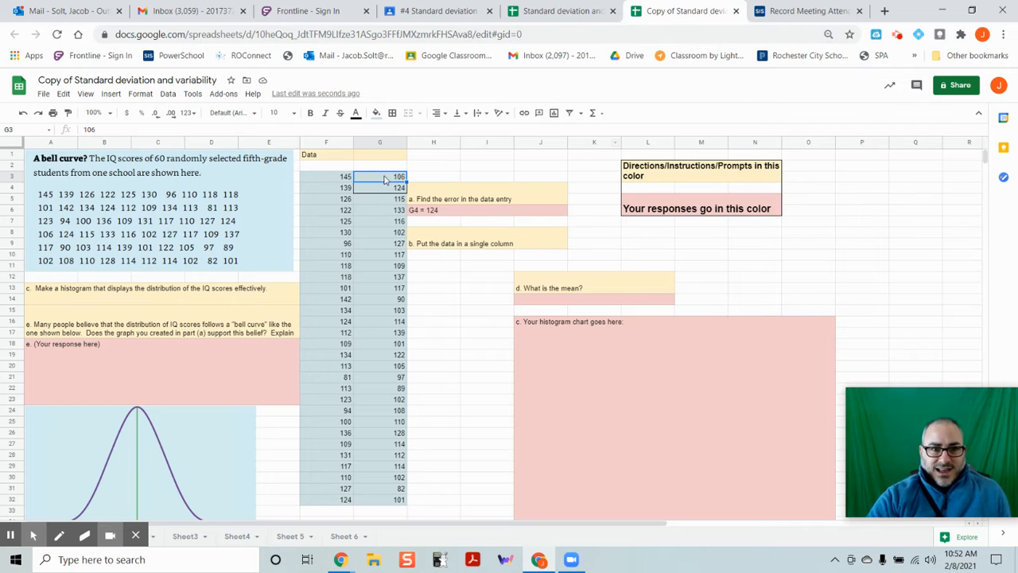
Step: Cut the second column of IQ scores, range G3:G32
{"action": "left_click_drag", "start_coordinate": [386, 183], "coordinate": [396, 501]}
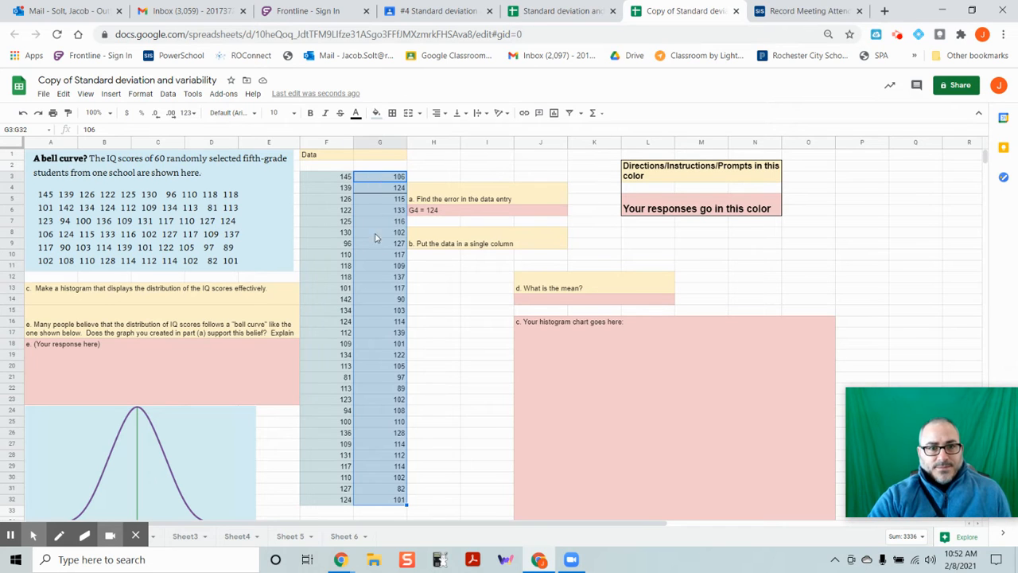
{"action": "scroll", "coordinate": [377, 237], "scroll_direction": "down", "scroll_amount": 1}
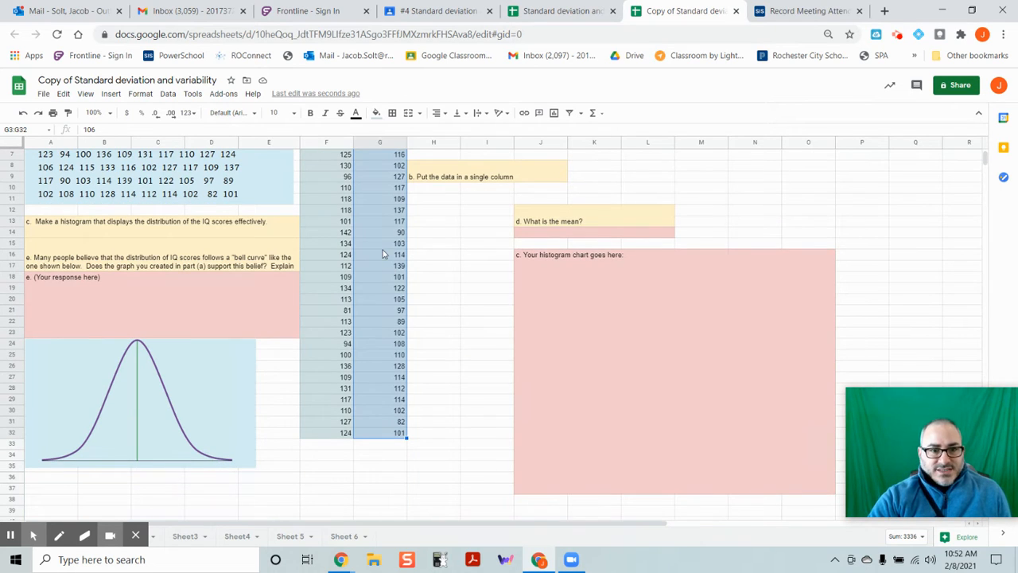
{"action": "left_click_drag", "start_coordinate": [383, 243], "coordinate": [370, 410]}
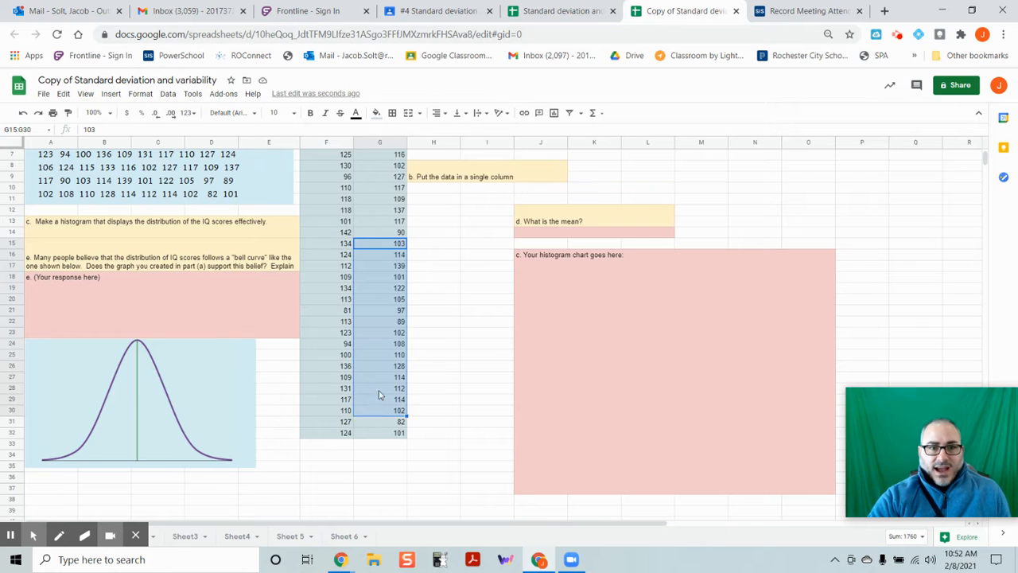
{"action": "scroll", "coordinate": [380, 364], "scroll_direction": "up", "scroll_amount": 2}
{"action": "left_click_drag", "start_coordinate": [375, 180], "coordinate": [389, 437]}
{"action": "scroll", "coordinate": [397, 337], "scroll_direction": "down", "scroll_amount": 2}
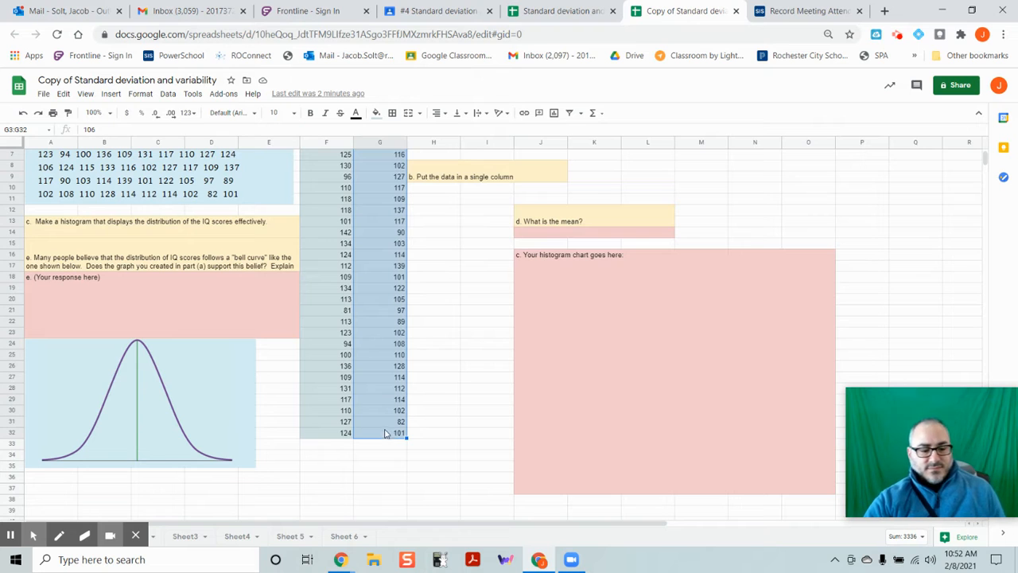
{"action": "right_click", "coordinate": [384, 389]}
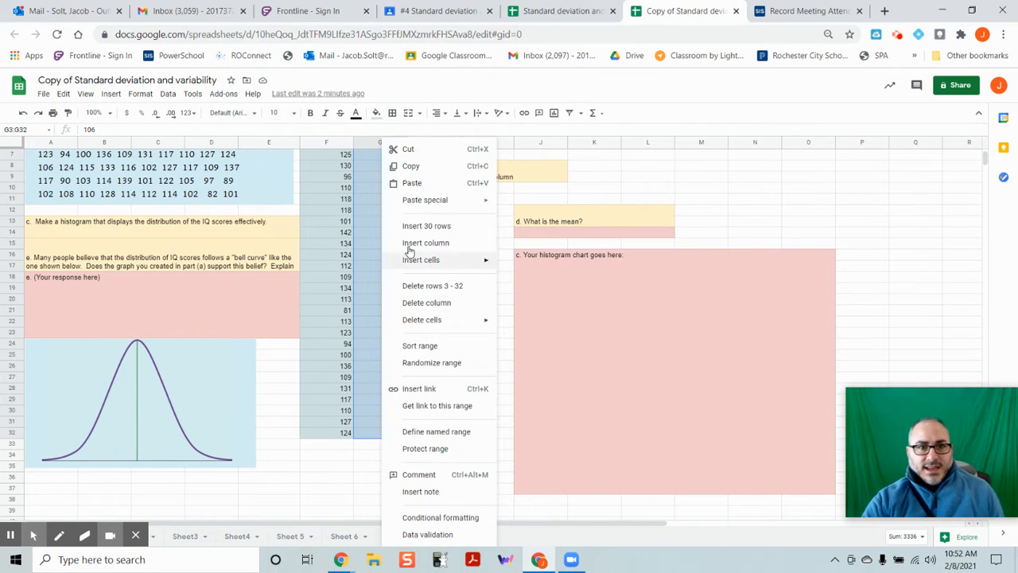
{"action": "left_click", "coordinate": [409, 149]}
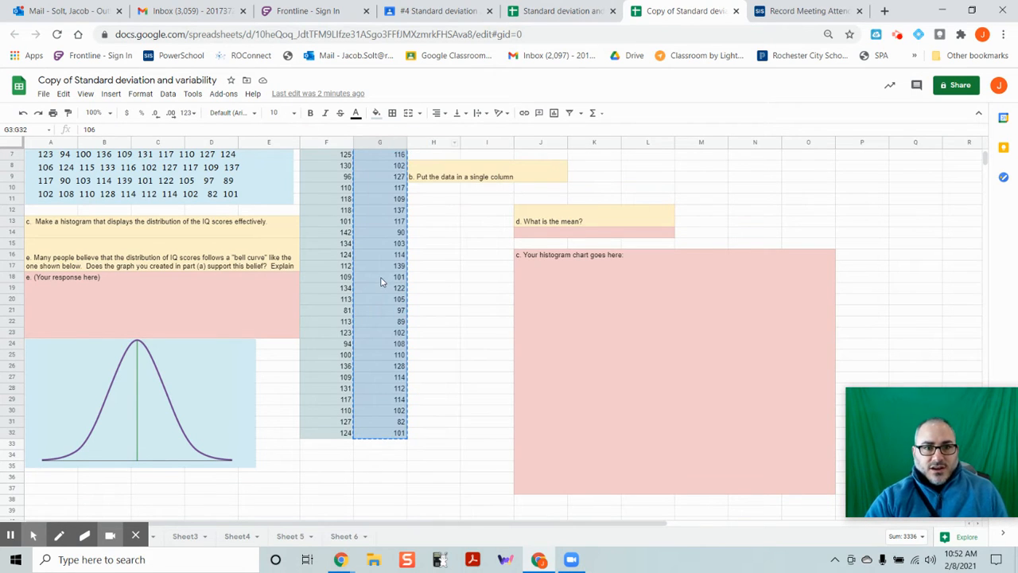
Step: Paste the cut scores beneath the first data column, starting at cell F33, and check the combined column
{"action": "scroll", "coordinate": [386, 274], "scroll_direction": "up", "scroll_amount": 2}
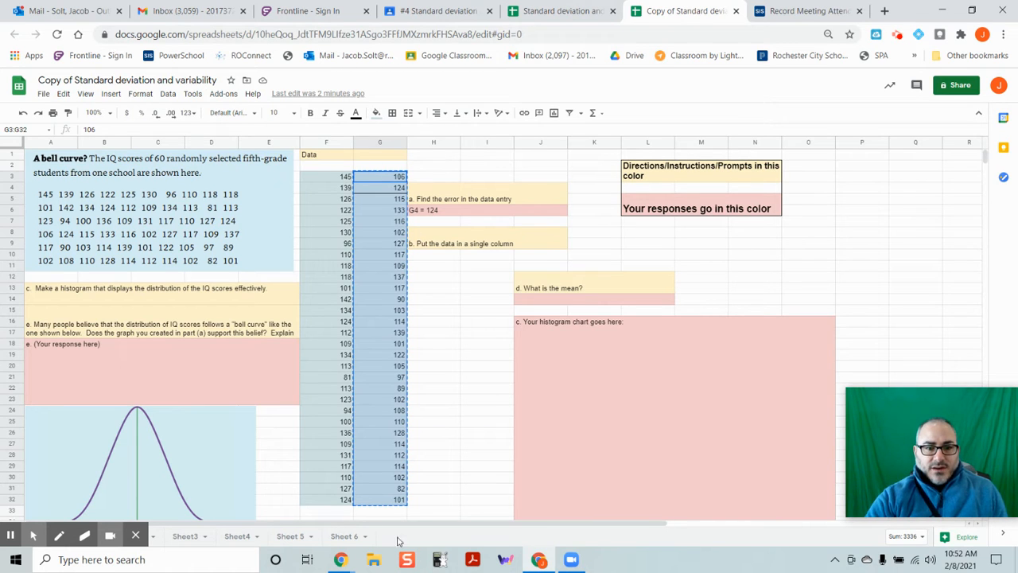
{"action": "scroll", "coordinate": [384, 348], "scroll_direction": "down", "scroll_amount": 3}
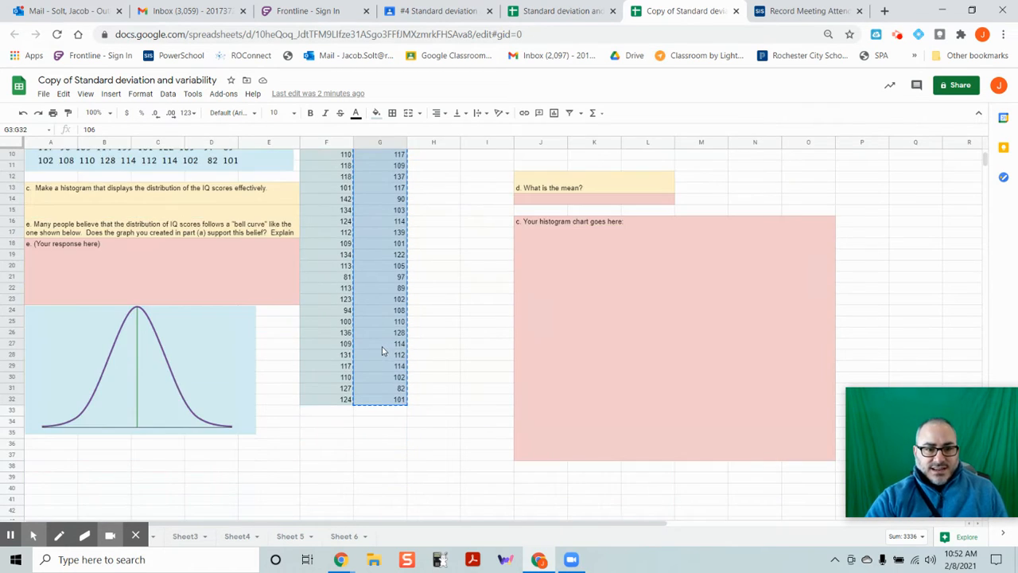
{"action": "left_click", "coordinate": [332, 412]}
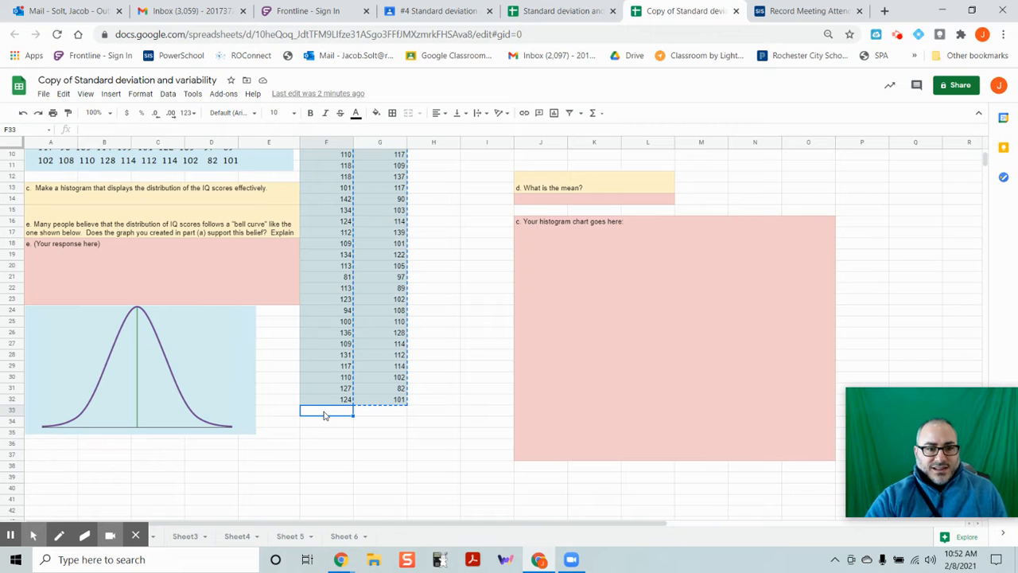
{"action": "right_click", "coordinate": [326, 414]}
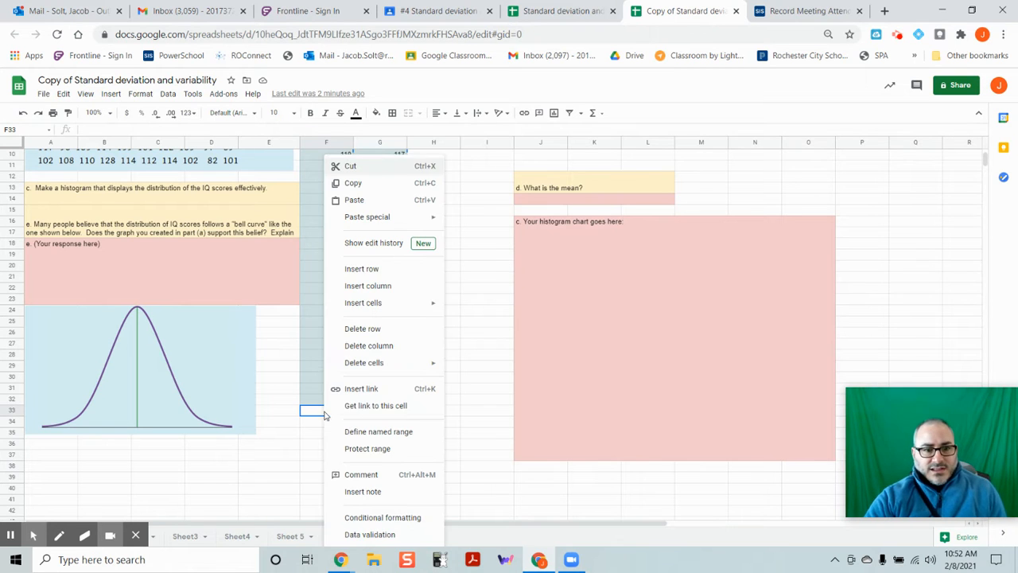
{"action": "left_click", "coordinate": [354, 201]}
{"action": "scroll", "coordinate": [350, 421], "scroll_direction": "up", "scroll_amount": 3}
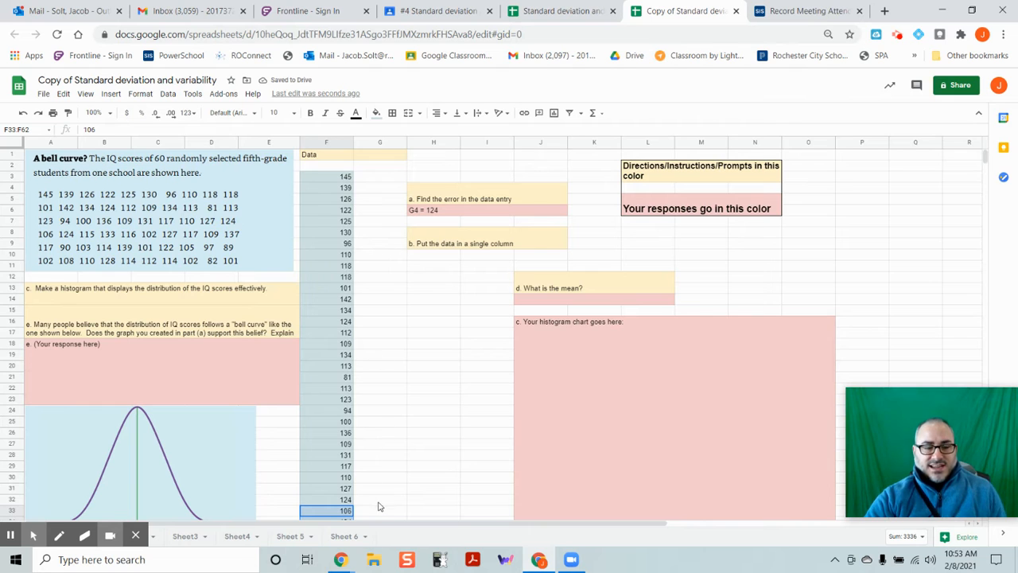
{"action": "scroll", "coordinate": [372, 485], "scroll_direction": "down", "scroll_amount": 3}
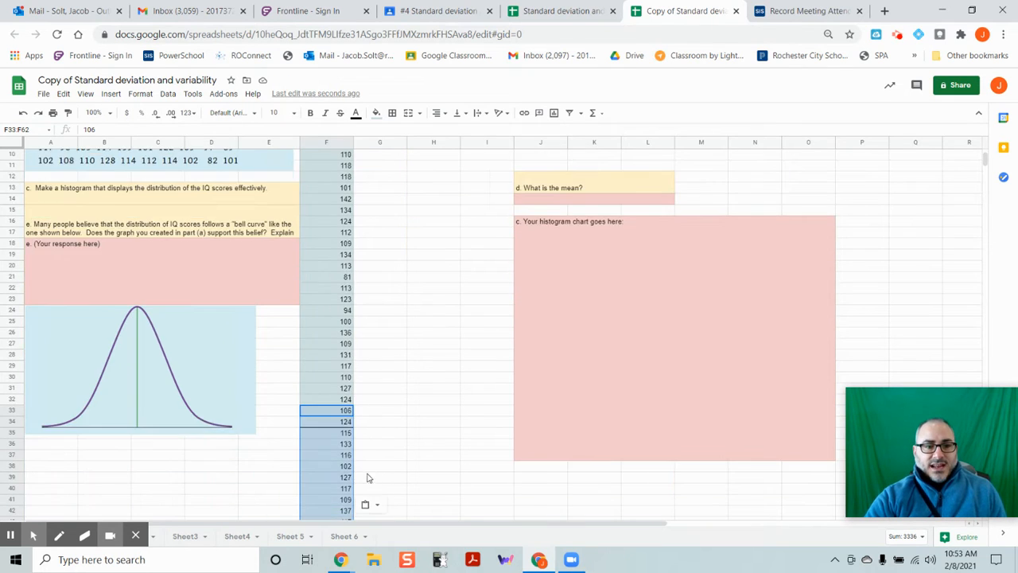
{"action": "scroll", "coordinate": [321, 455], "scroll_direction": "down", "scroll_amount": 6}
{"action": "scroll", "coordinate": [321, 456], "scroll_direction": "up", "scroll_amount": 4}
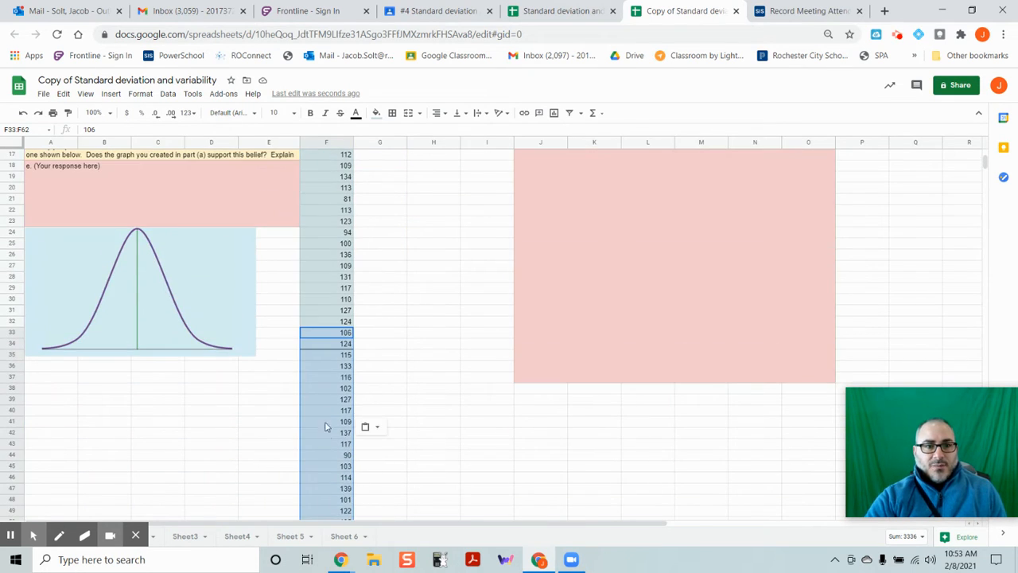
{"action": "left_click", "coordinate": [408, 311]}
{"action": "scroll", "coordinate": [427, 404], "scroll_direction": "up", "scroll_amount": 5}
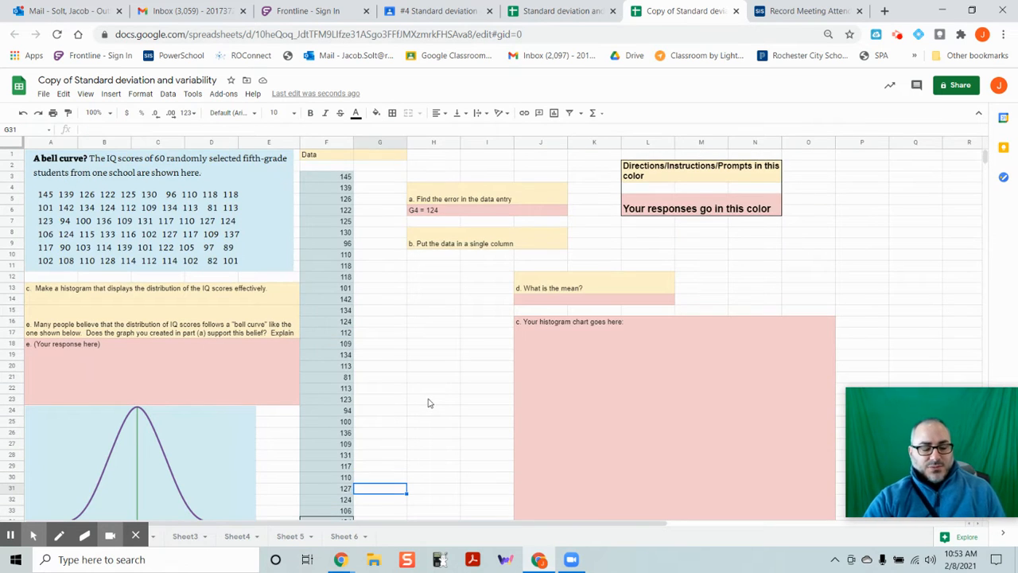
Step: Undo the move of the second column's scores into column F
{"action": "scroll", "coordinate": [427, 405], "scroll_direction": "down", "scroll_amount": 4}
{"action": "key", "text": "ctrl+z"}
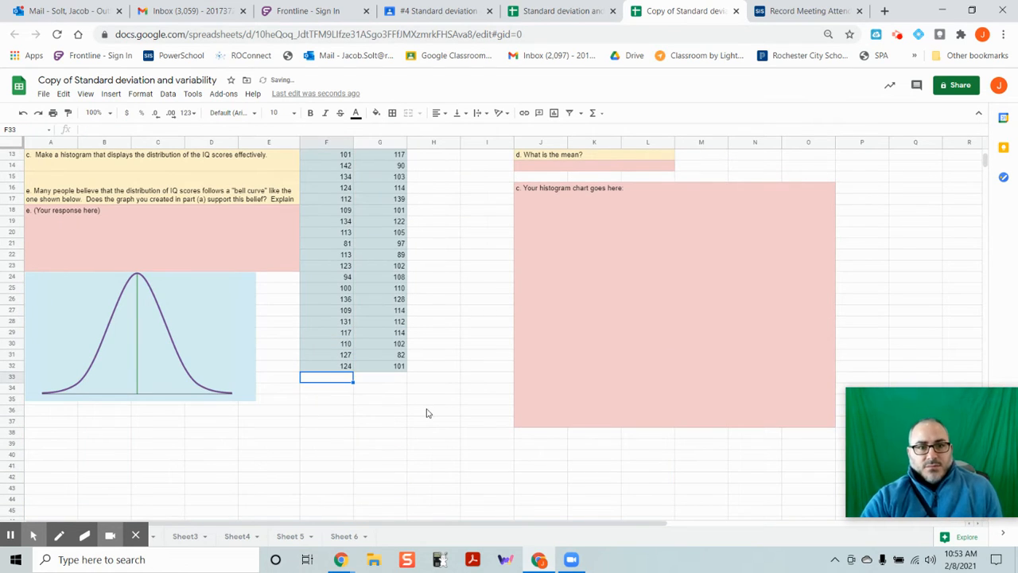
{"action": "scroll", "coordinate": [428, 413], "scroll_direction": "up", "scroll_amount": 4}
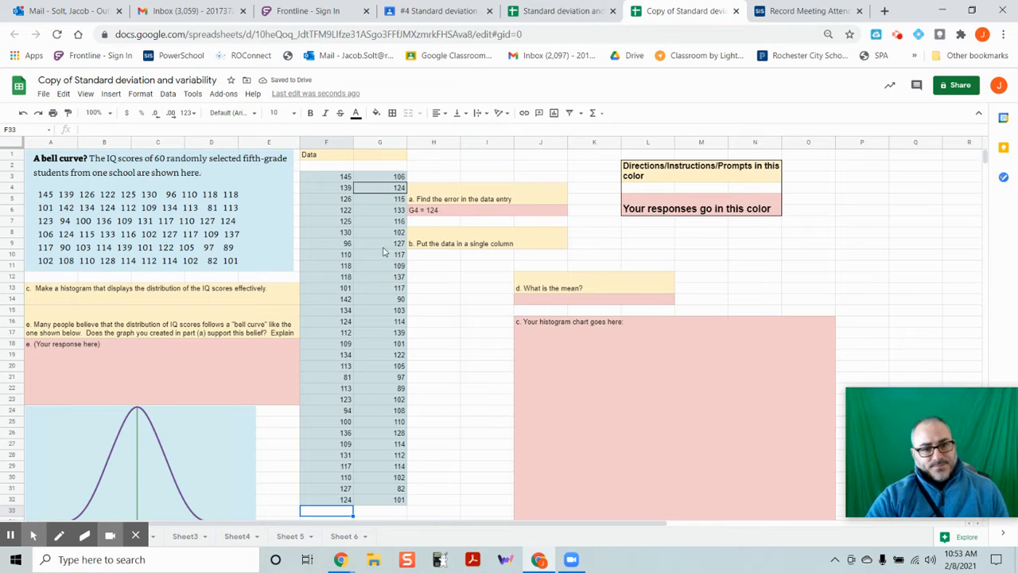
Step: Select the second column of scores from G3 down to G32 by extending the selection from the first cell
{"action": "left_click", "coordinate": [383, 181]}
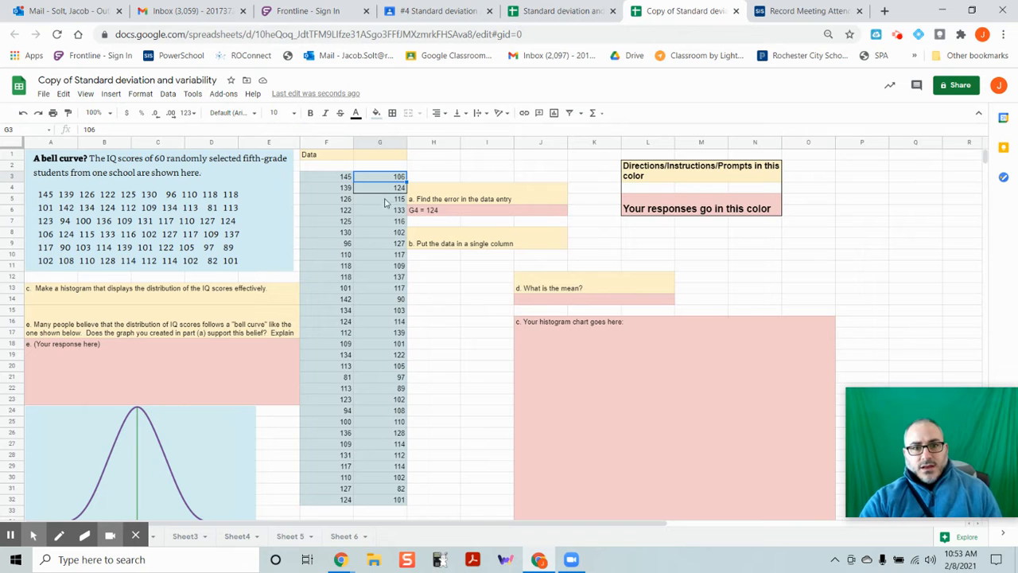
{"action": "scroll", "coordinate": [385, 359], "scroll_direction": "down", "scroll_amount": 3}
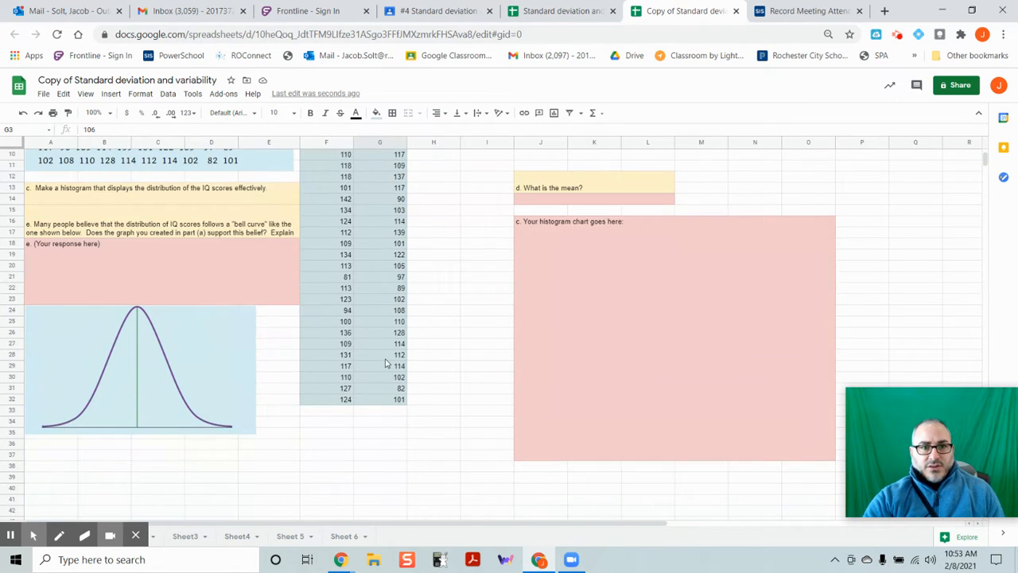
{"action": "scroll", "coordinate": [385, 358], "scroll_direction": "down", "scroll_amount": 3}
{"action": "scroll", "coordinate": [385, 359], "scroll_direction": "up", "scroll_amount": 6}
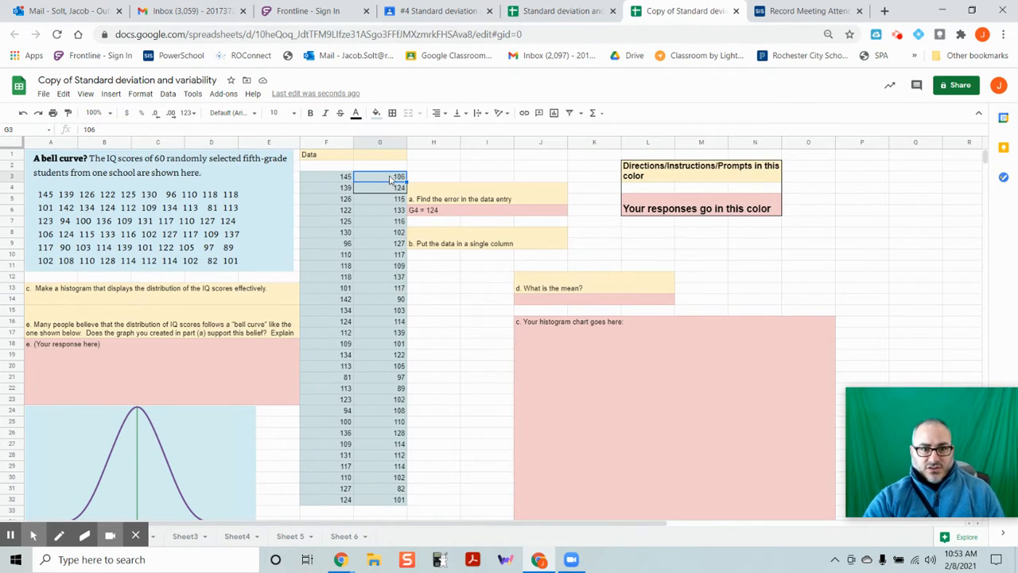
{"action": "scroll", "coordinate": [397, 303], "scroll_direction": "down", "scroll_amount": 3}
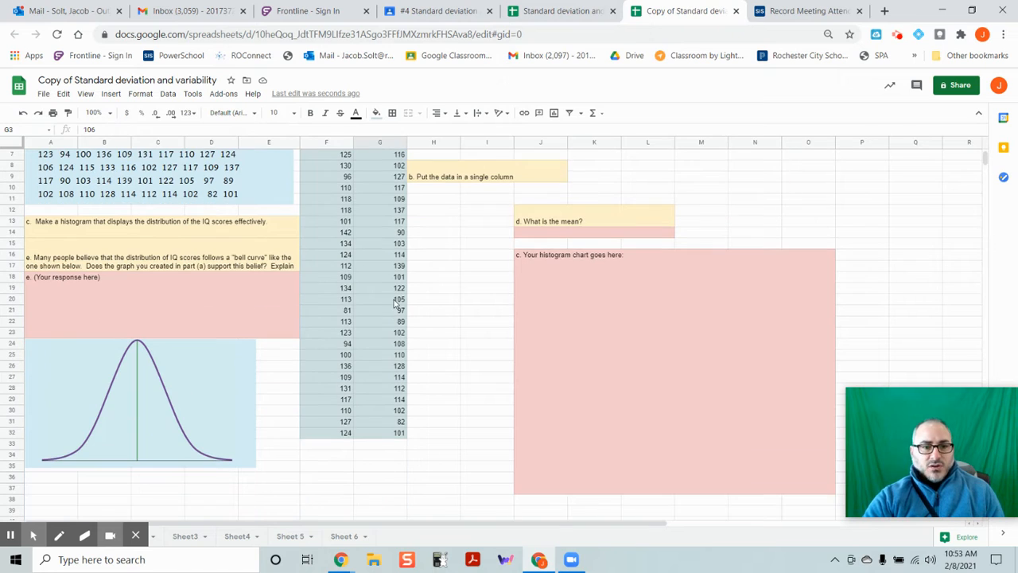
{"action": "left_click", "coordinate": [379, 434], "text": "shift"}
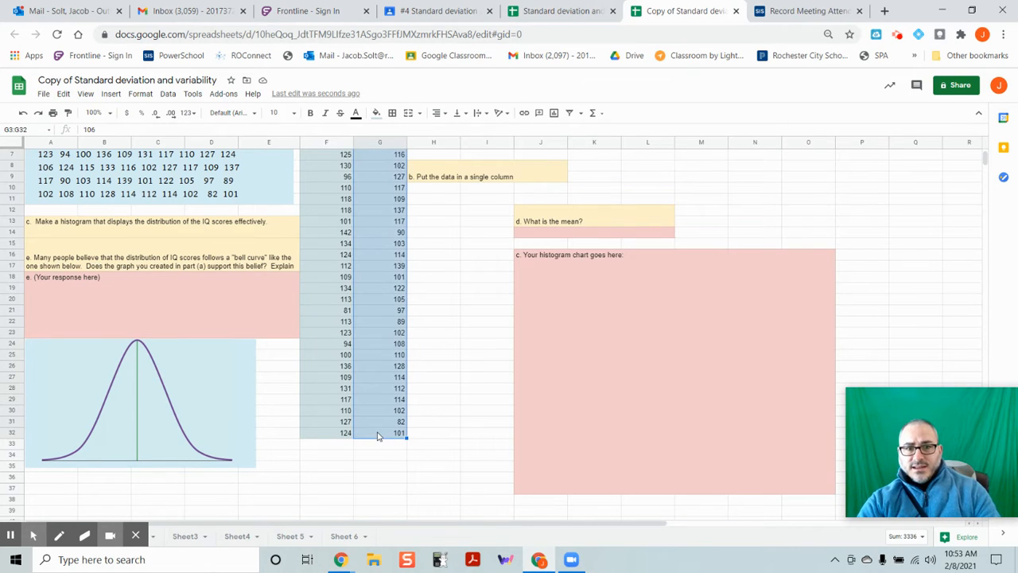
{"action": "scroll", "coordinate": [380, 421], "scroll_direction": "up", "scroll_amount": 3}
{"action": "scroll", "coordinate": [380, 419], "scroll_direction": "down", "scroll_amount": 3}
{"action": "scroll", "coordinate": [380, 420], "scroll_direction": "up", "scroll_amount": 3}
{"action": "scroll", "coordinate": [362, 338], "scroll_direction": "down", "scroll_amount": 1}
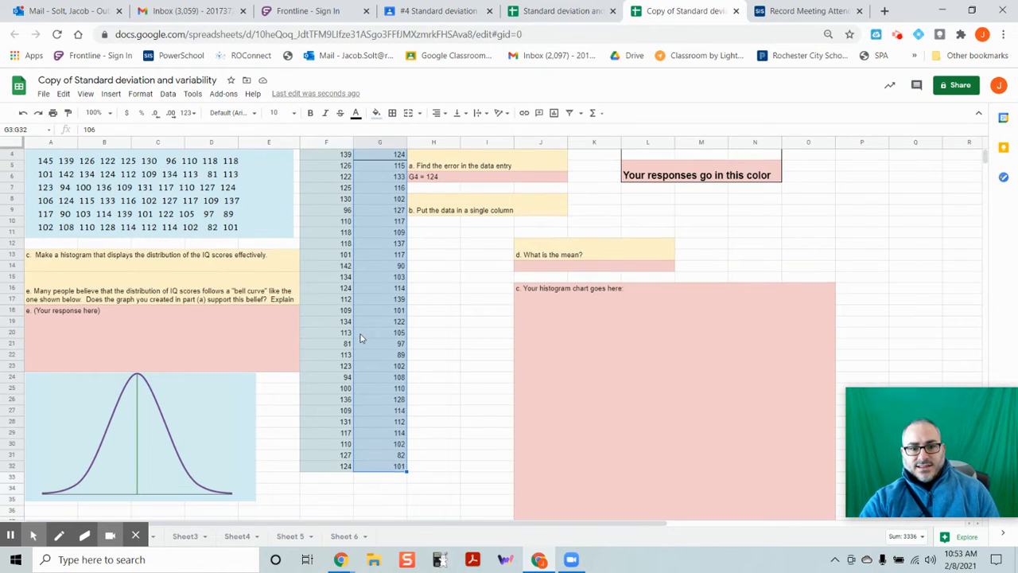
Step: Select the second column of scores from G32 up to G3 and cut the range
{"action": "left_click", "coordinate": [426, 402]}
{"action": "left_click", "coordinate": [382, 469]}
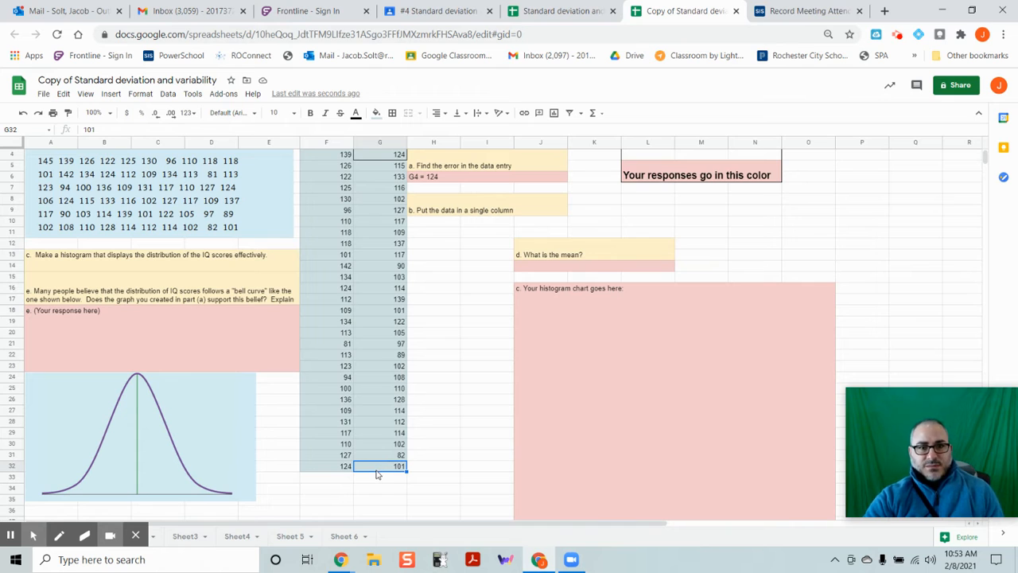
{"action": "scroll", "coordinate": [378, 475], "scroll_direction": "up", "scroll_amount": 1}
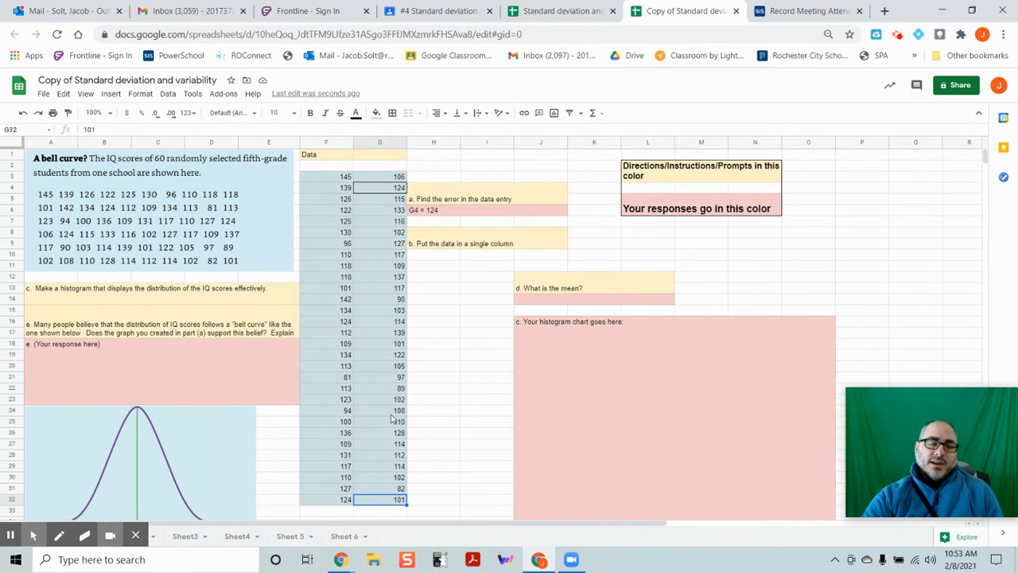
{"action": "left_click", "coordinate": [376, 180], "text": "shift"}
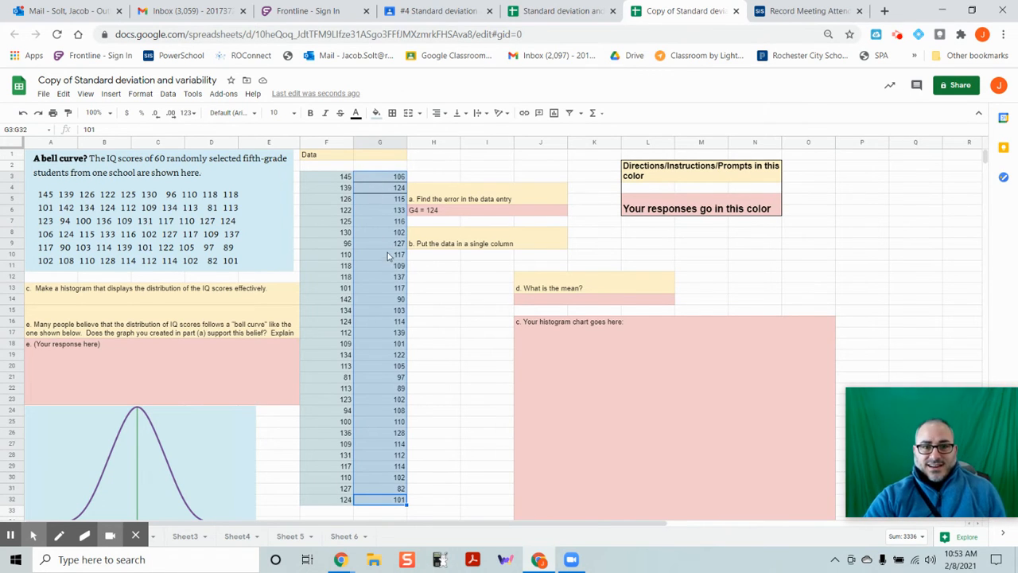
{"action": "left_click", "coordinate": [383, 311]}
{"action": "right_click", "coordinate": [382, 312]}
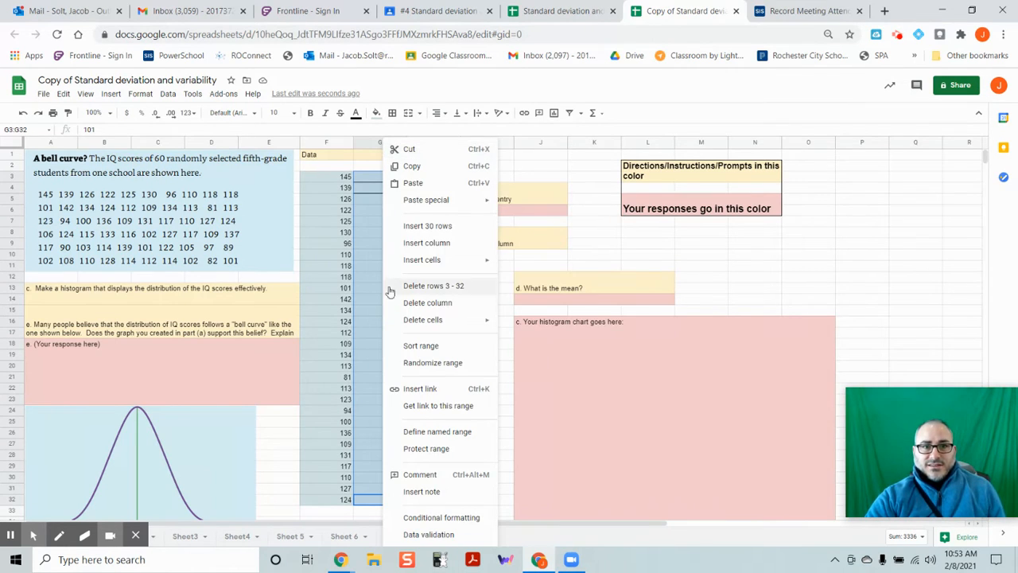
{"action": "left_click", "coordinate": [411, 150]}
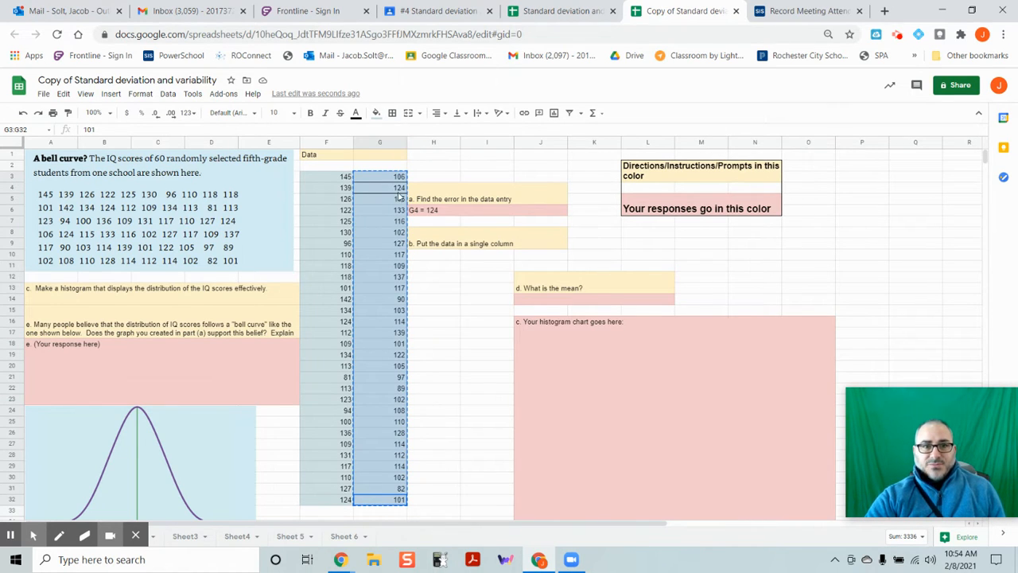
Step: Paste the cut scores beneath the first data column, starting at F33, check the combined column, and undo the move
{"action": "scroll", "coordinate": [399, 449], "scroll_direction": "down", "scroll_amount": 1}
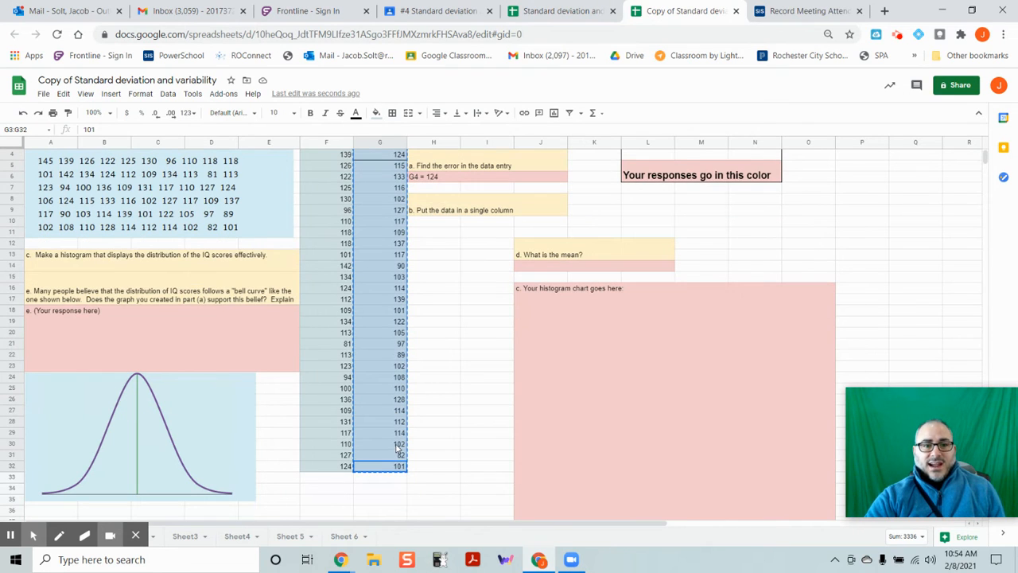
{"action": "left_click", "coordinate": [333, 477]}
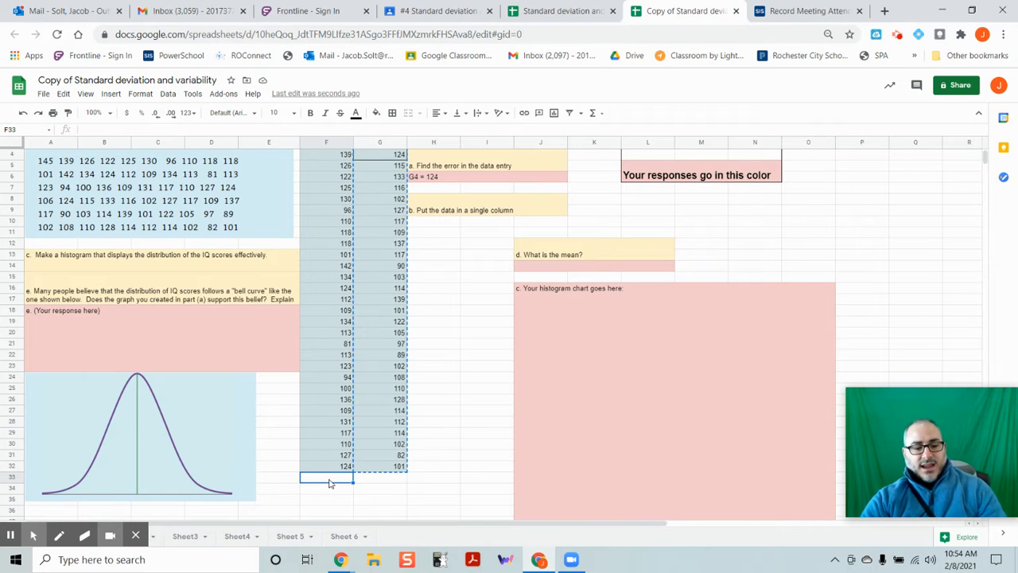
{"action": "right_click", "coordinate": [316, 478]}
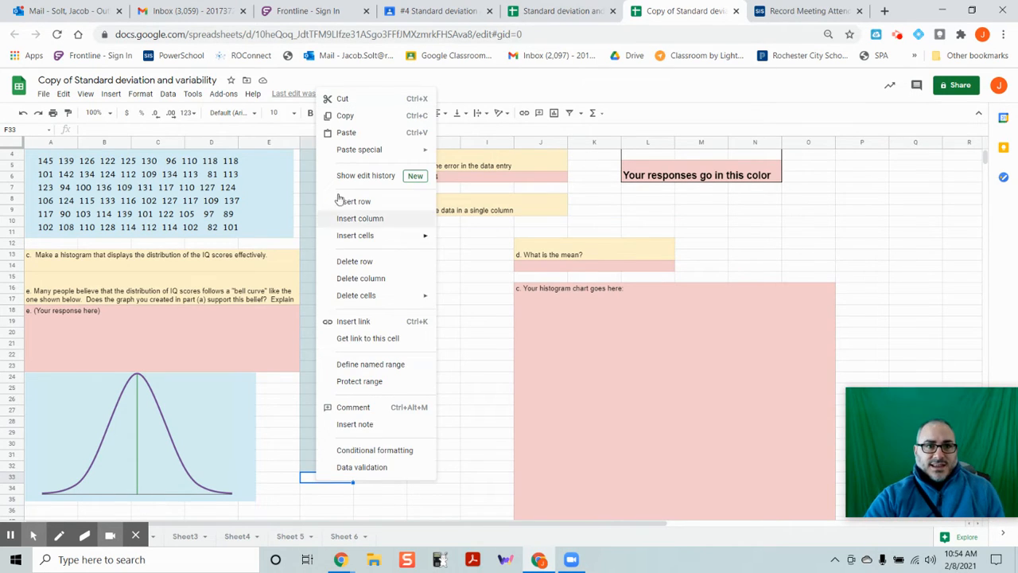
{"action": "left_click", "coordinate": [347, 132]}
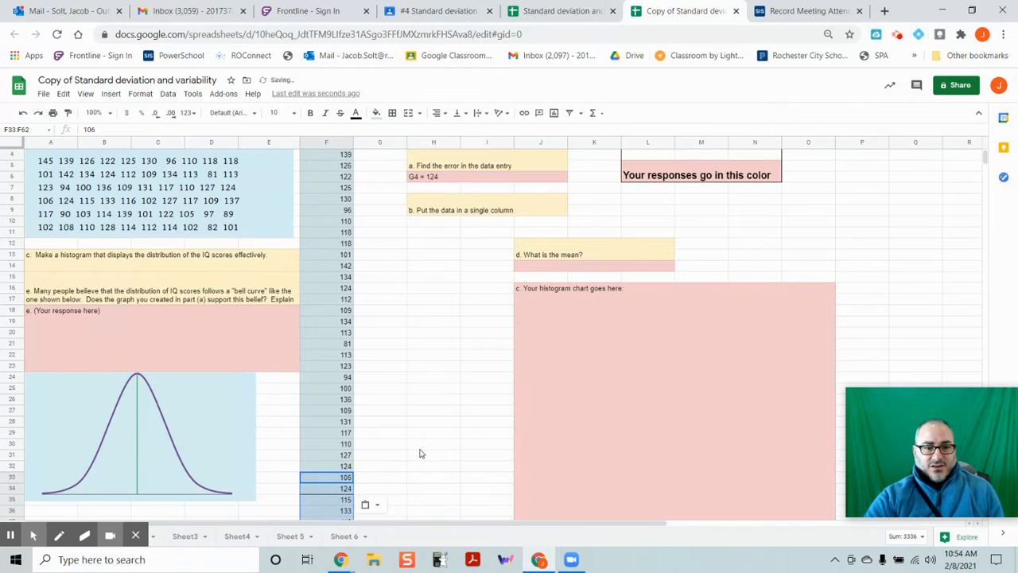
{"action": "scroll", "coordinate": [413, 453], "scroll_direction": "up", "scroll_amount": 1}
{"action": "scroll", "coordinate": [410, 453], "scroll_direction": "down", "scroll_amount": 7}
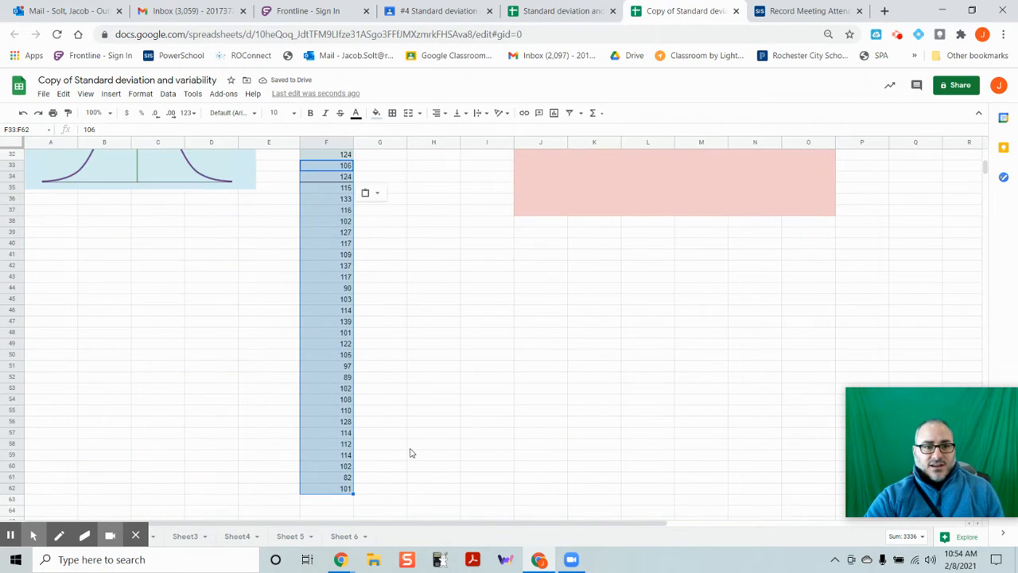
{"action": "key", "text": "ctrl+z"}
{"action": "scroll", "coordinate": [409, 452], "scroll_direction": "up", "scroll_amount": 7}
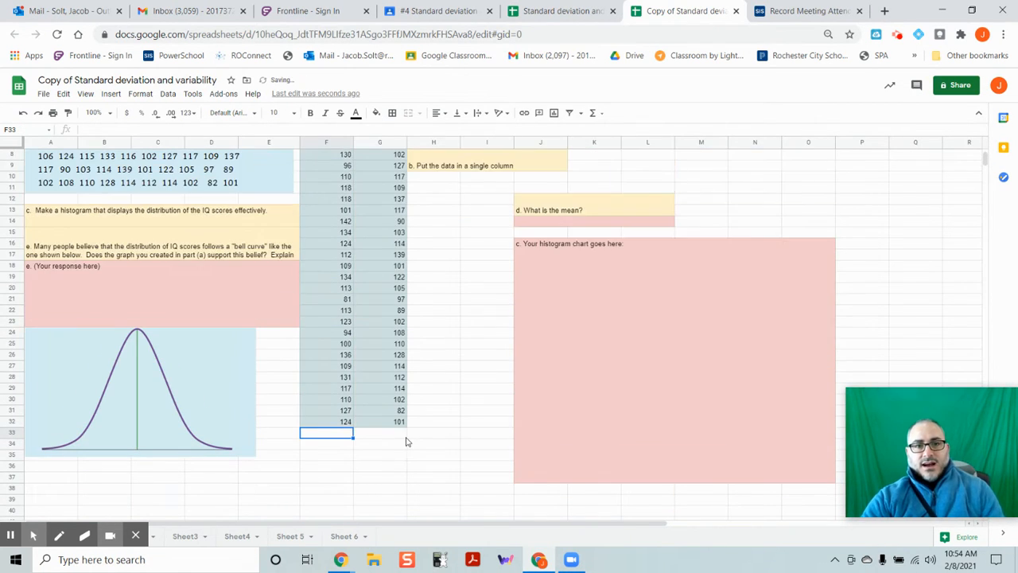
Step: Select the first column of scores from F3 down to F32 and cut the range
{"action": "left_click_drag", "start_coordinate": [322, 165], "coordinate": [320, 275]}
{"action": "left_click", "coordinate": [327, 169]}
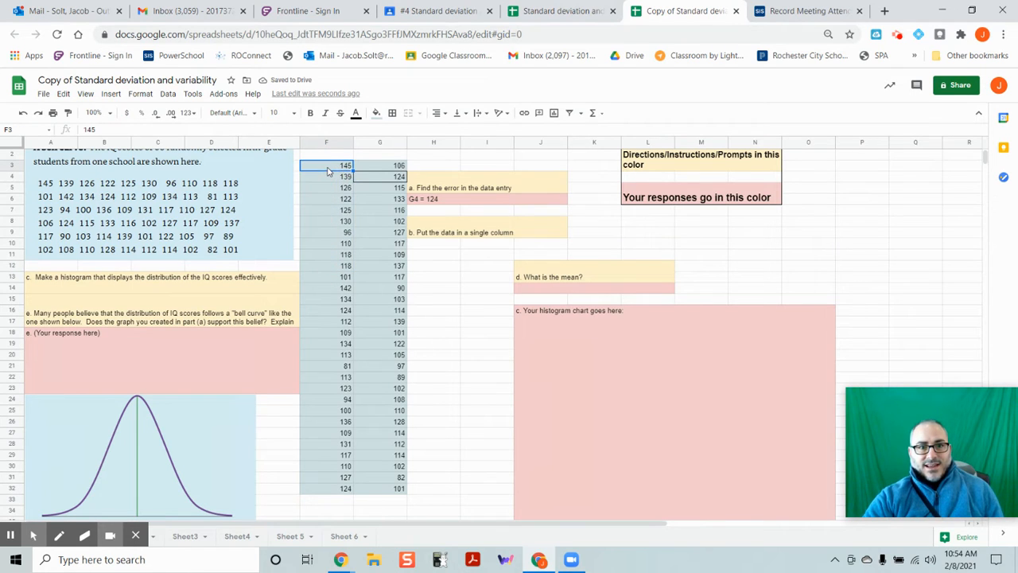
{"action": "left_click", "coordinate": [326, 493], "text": "shift"}
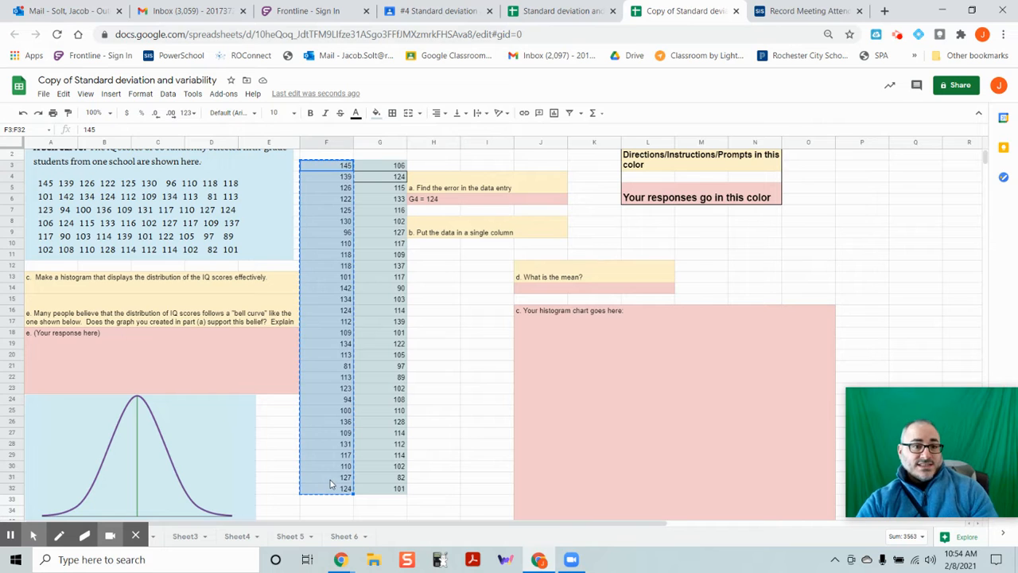
{"action": "right_click", "coordinate": [329, 386]}
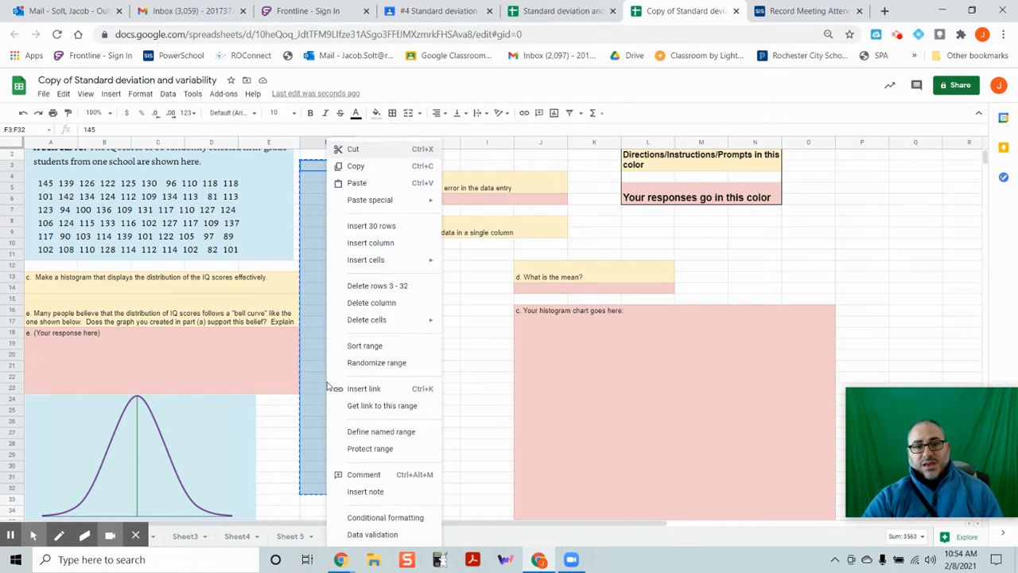
{"action": "left_click", "coordinate": [350, 166]}
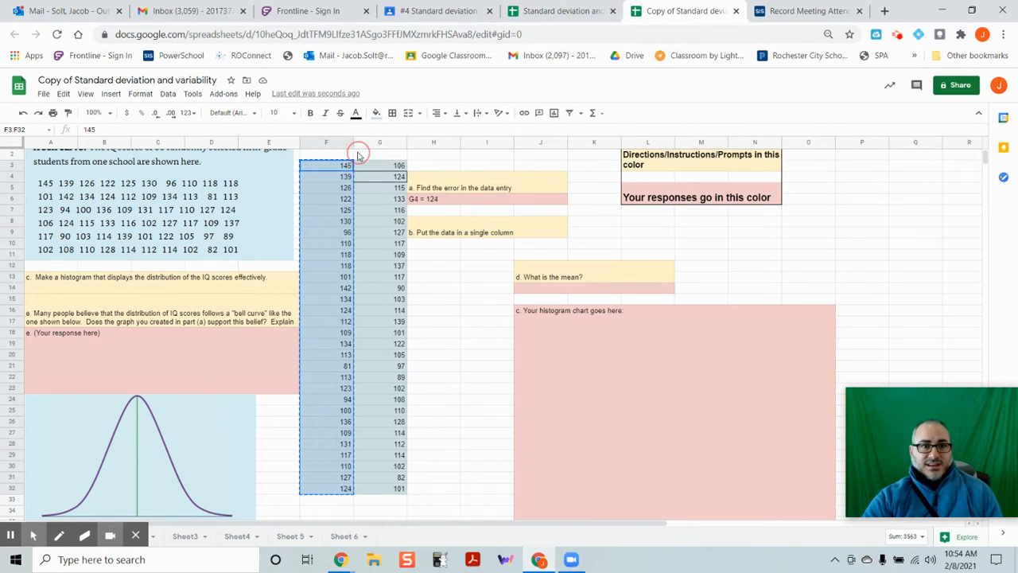
{"action": "right_click", "coordinate": [320, 356]}
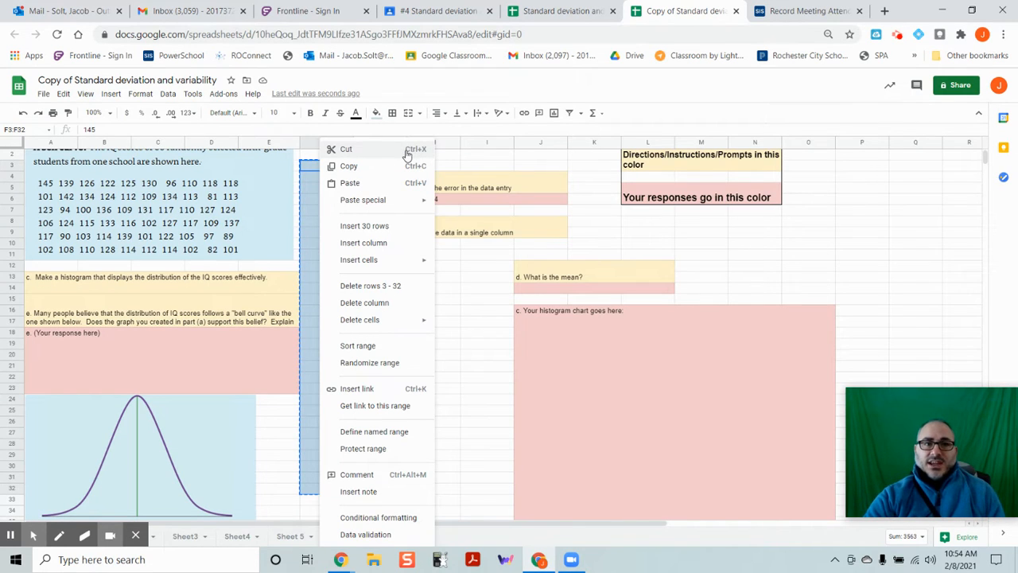
{"action": "left_click", "coordinate": [464, 448]}
Step: Paste the cut first-column scores beneath the second column, starting at G33, and undo the move
{"action": "left_click", "coordinate": [397, 503]}
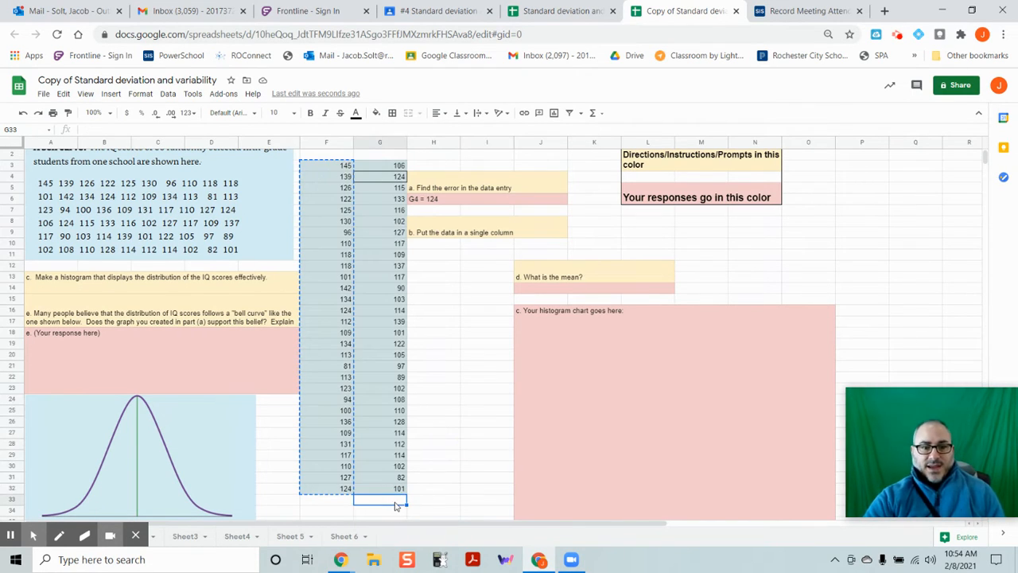
{"action": "scroll", "coordinate": [396, 506], "scroll_direction": "down", "scroll_amount": 3}
{"action": "key", "text": "ctrl+v"}
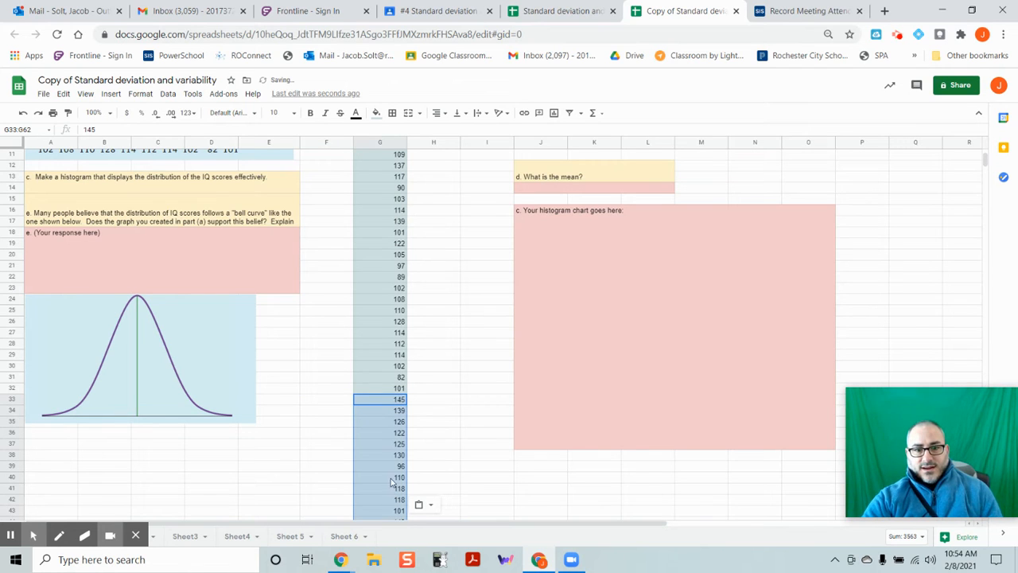
{"action": "right_click", "coordinate": [372, 403]}
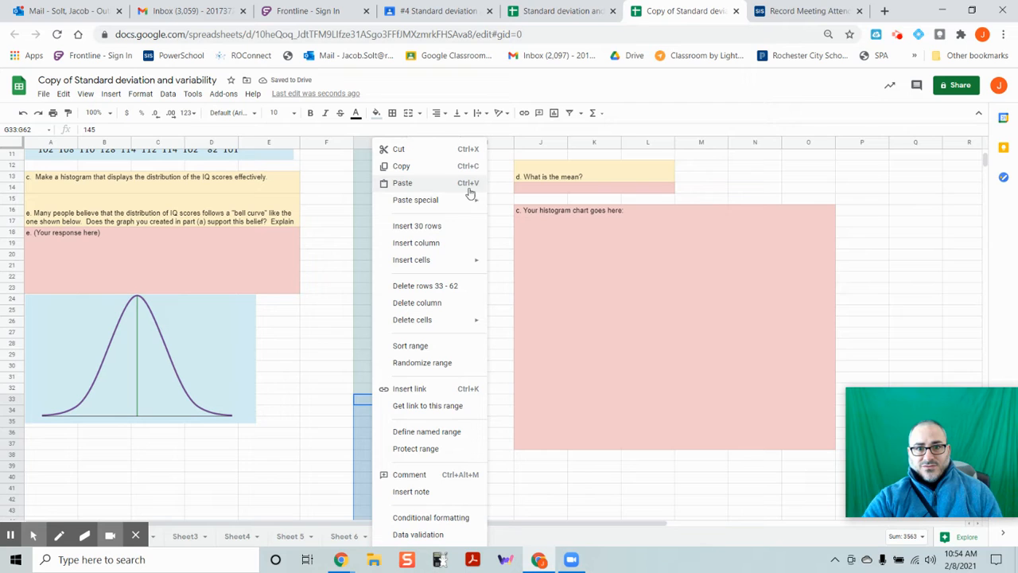
{"action": "left_click", "coordinate": [356, 399]}
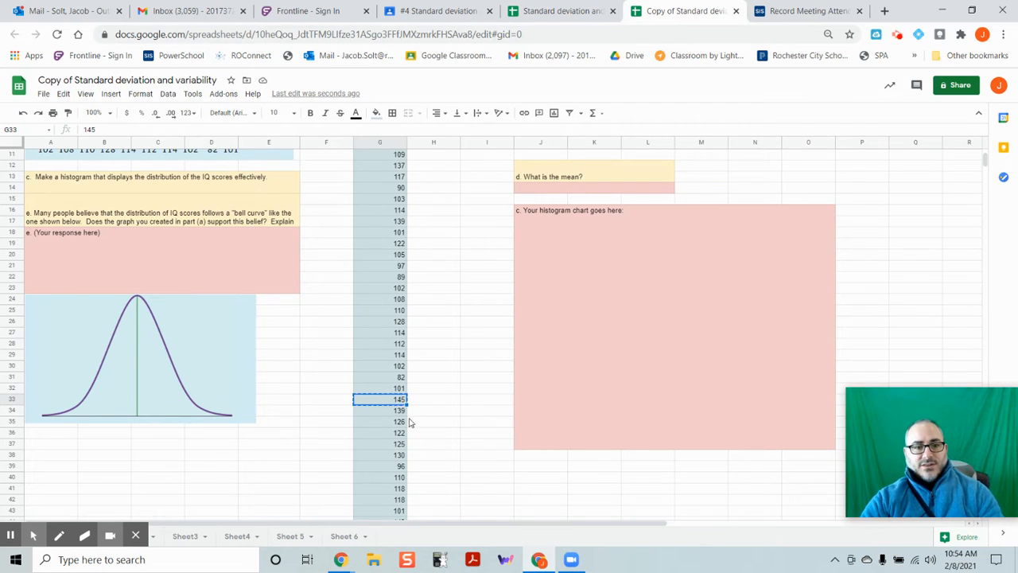
{"action": "key", "text": "ctrl+z"}
{"action": "scroll", "coordinate": [378, 359], "scroll_direction": "up", "scroll_amount": 3}
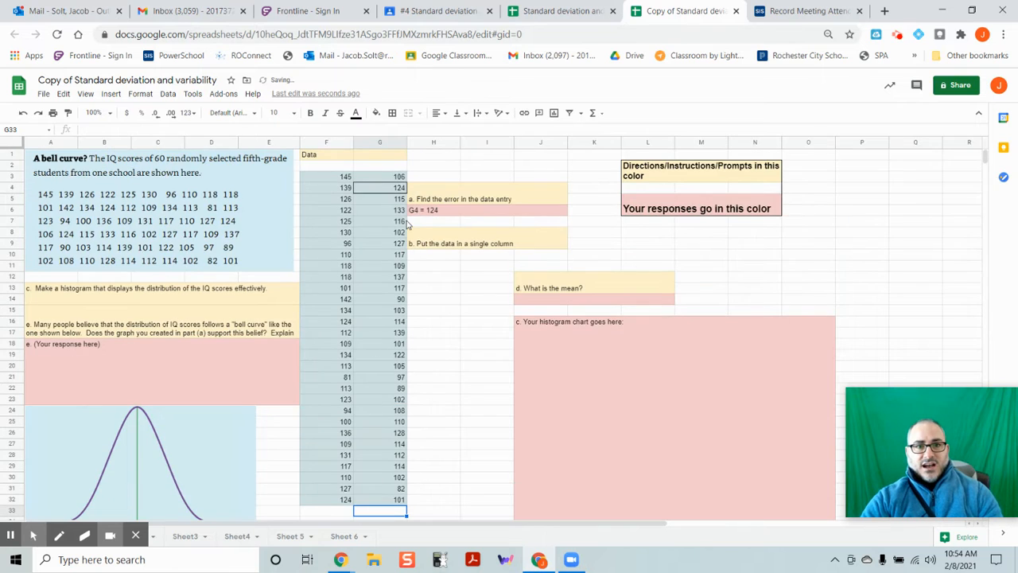
Step: Cut the second column of scores, G3 to G32, and paste it beneath the first column, starting at F33
{"action": "left_click", "coordinate": [381, 181]}
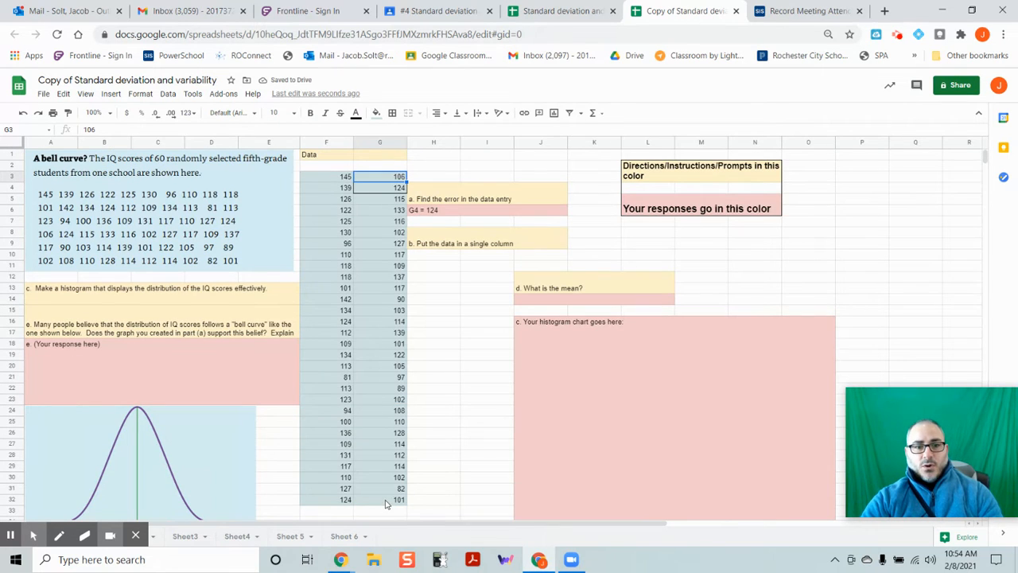
{"action": "left_click", "coordinate": [386, 504], "text": "shift"}
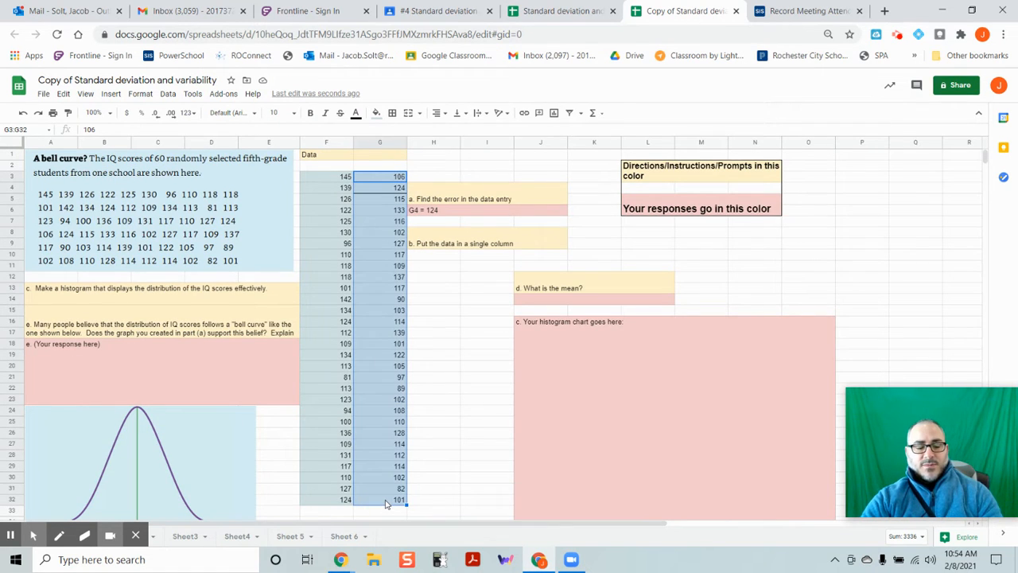
{"action": "scroll", "coordinate": [387, 502], "scroll_direction": "down", "scroll_amount": 2}
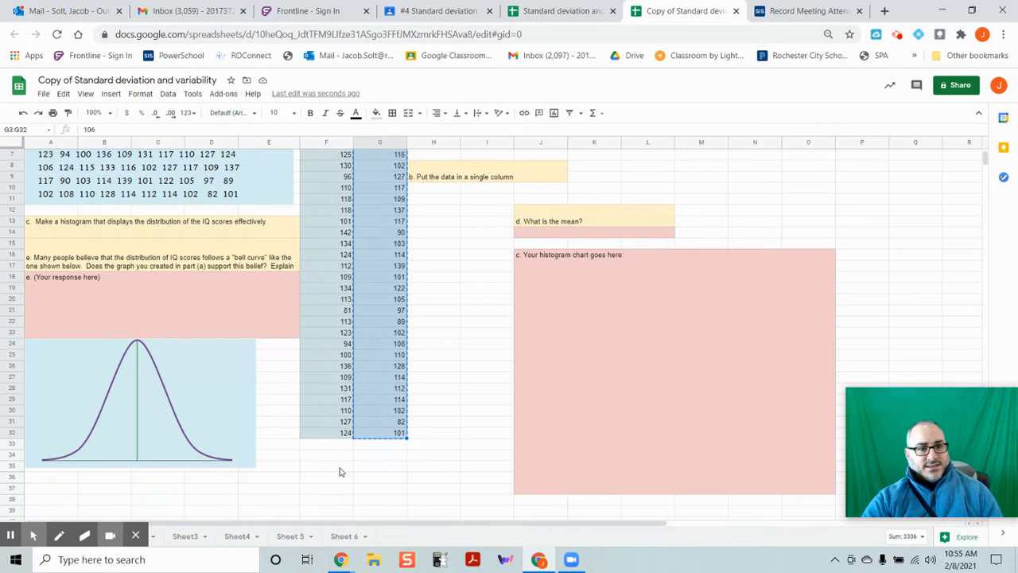
{"action": "left_click", "coordinate": [330, 449]}
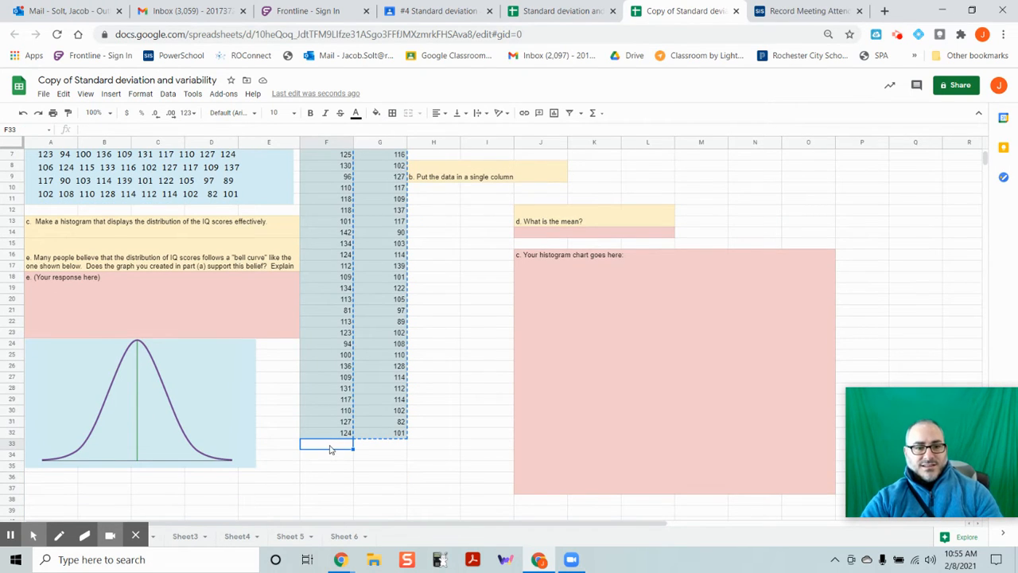
{"action": "key", "text": "ctrl+v"}
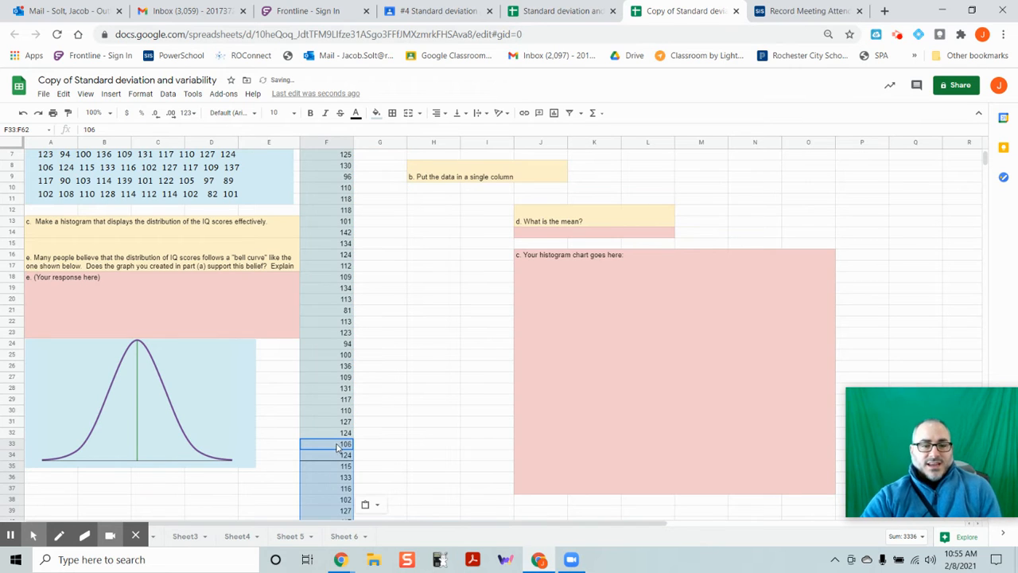
{"action": "scroll", "coordinate": [394, 410], "scroll_direction": "up", "scroll_amount": 3}
{"action": "scroll", "coordinate": [391, 412], "scroll_direction": "down", "scroll_amount": 10}
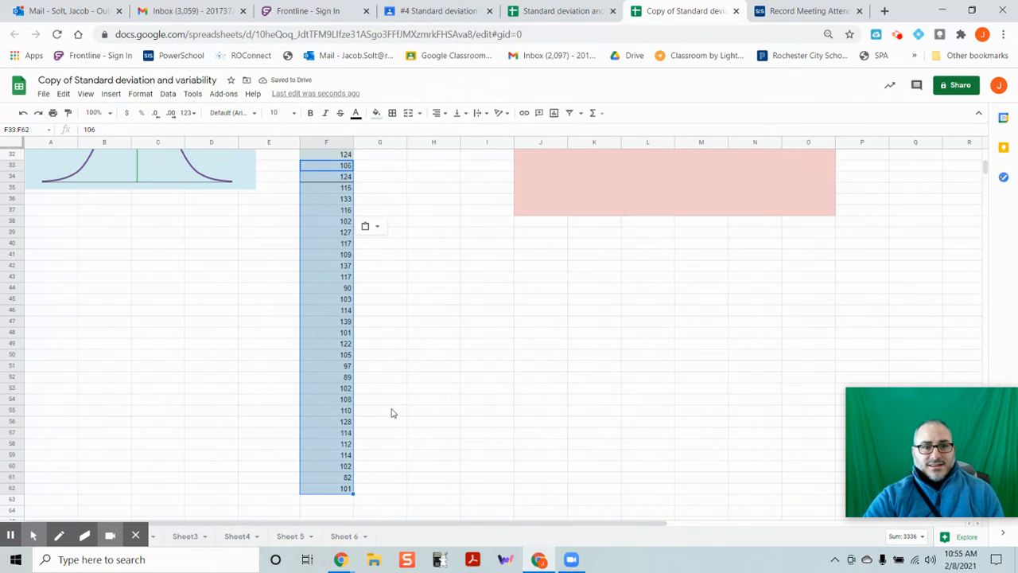
{"action": "left_click", "coordinate": [391, 412]}
{"action": "scroll", "coordinate": [390, 409], "scroll_direction": "up", "scroll_amount": 10}
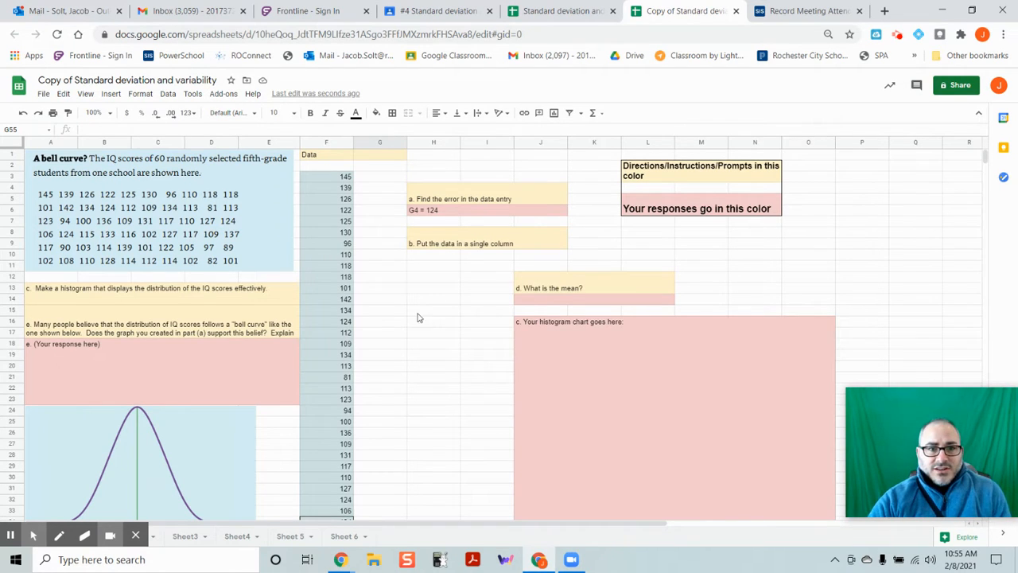
Step: Review prompts a, b and c on the worksheet against the single column of scores
{"action": "left_click", "coordinate": [447, 199]}
{"action": "left_click", "coordinate": [455, 211]}
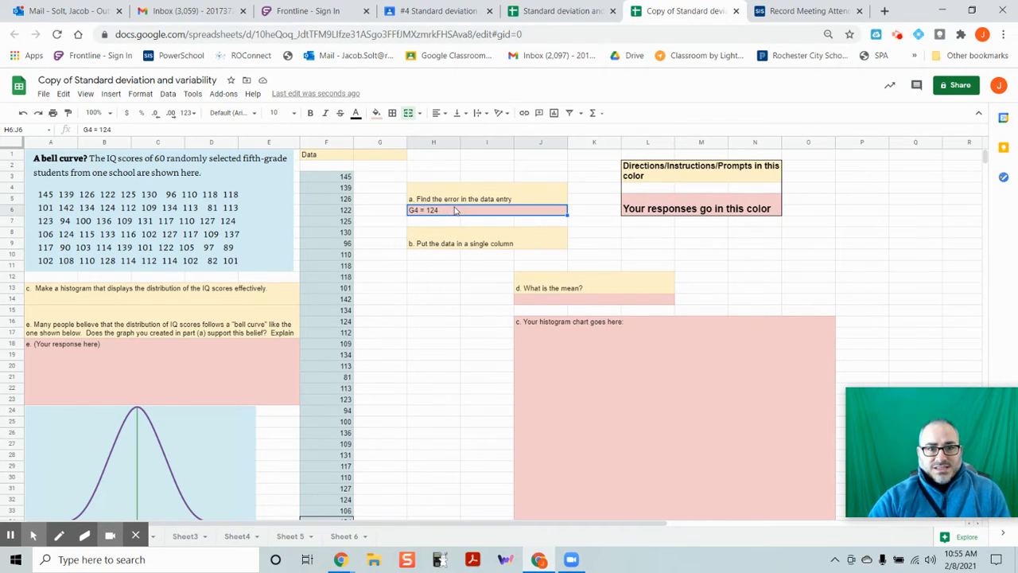
{"action": "left_click", "coordinate": [457, 200]}
{"action": "left_click", "coordinate": [460, 211]}
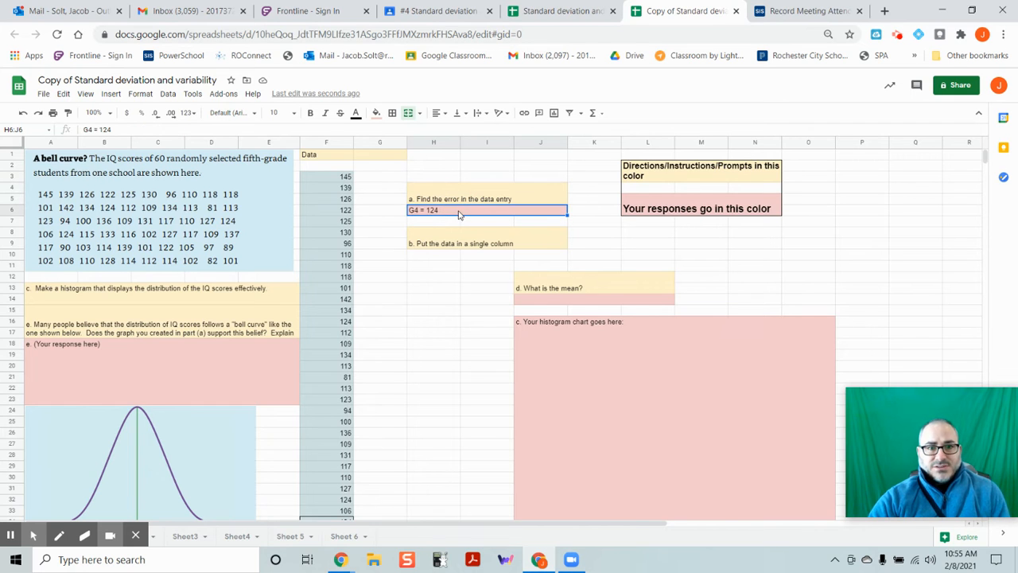
{"action": "scroll", "coordinate": [357, 404], "scroll_direction": "down", "scroll_amount": 2}
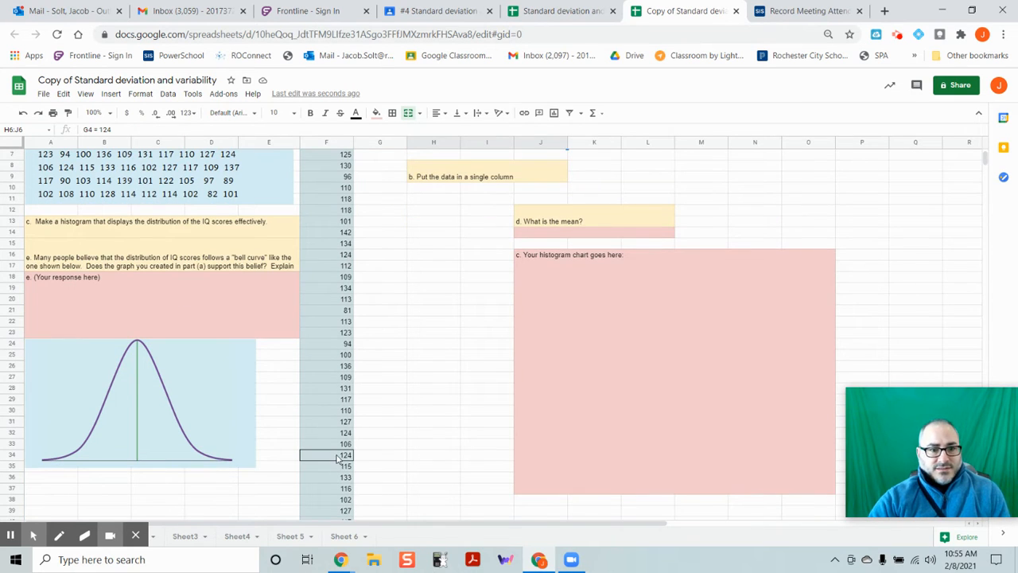
{"action": "scroll", "coordinate": [424, 402], "scroll_direction": "up", "scroll_amount": 2}
{"action": "left_click", "coordinate": [467, 247]}
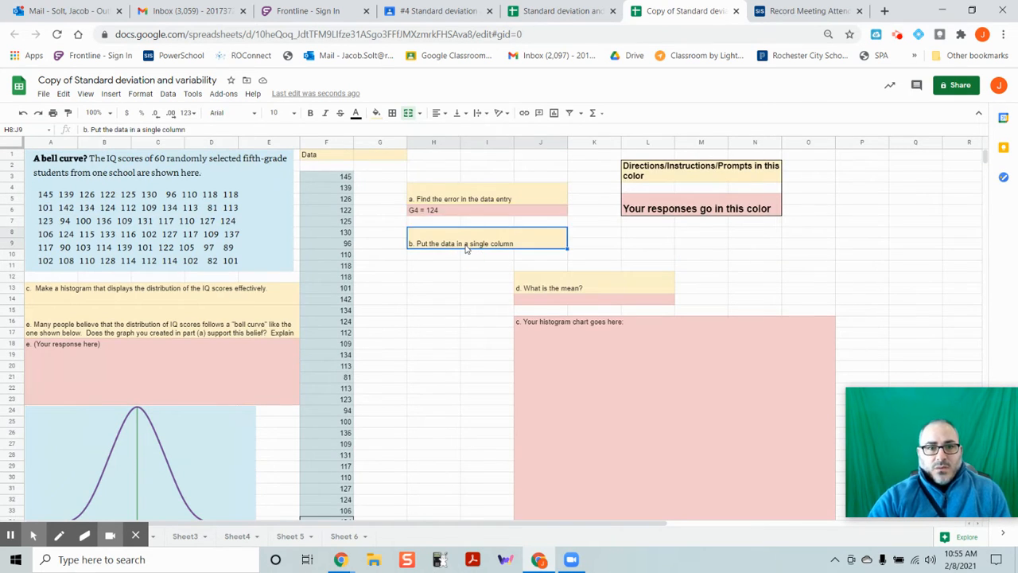
{"action": "left_click", "coordinate": [324, 179]}
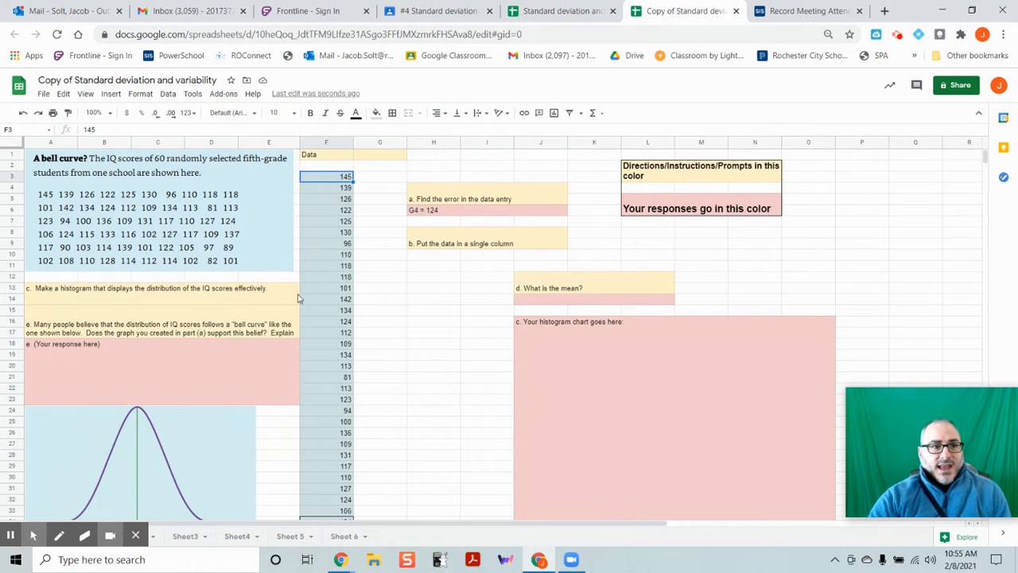
{"action": "left_click", "coordinate": [170, 301]}
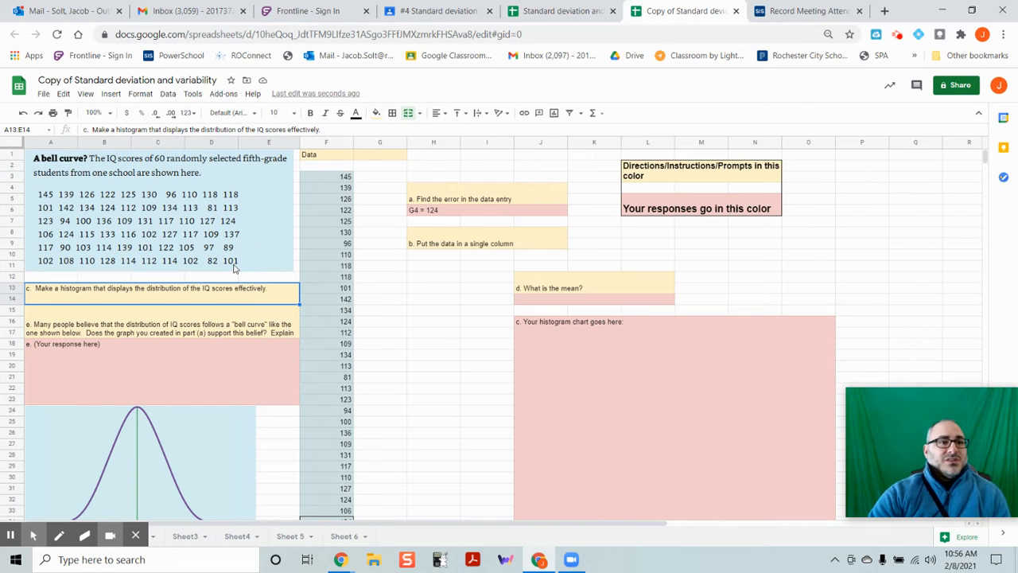
{"action": "scroll", "coordinate": [159, 368], "scroll_direction": "down", "scroll_amount": 1}
{"action": "scroll", "coordinate": [159, 366], "scroll_direction": "up", "scroll_amount": 1}
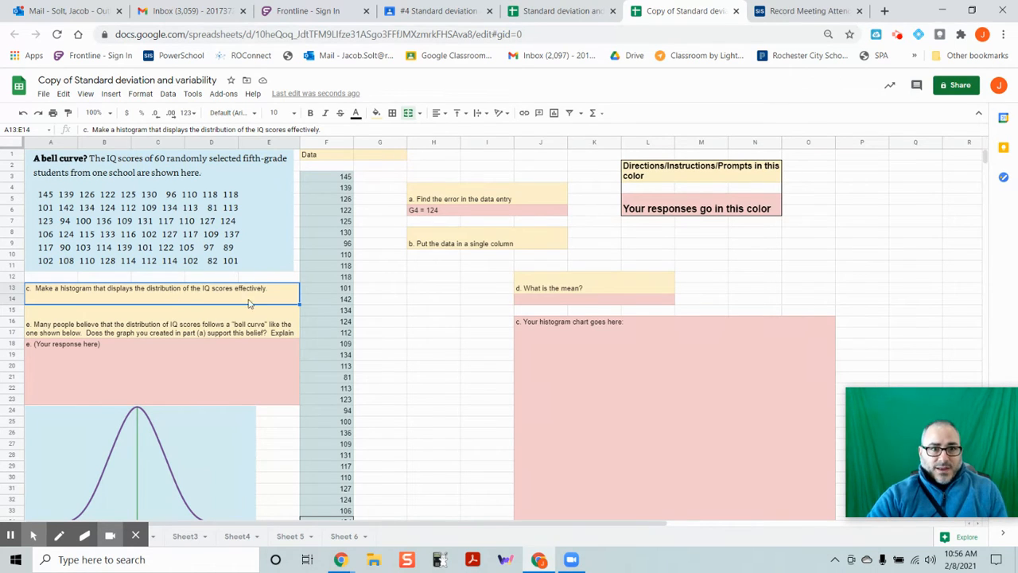
Step: Select the single column of scores from F3 down to F62, and clear the selection
{"action": "left_click", "coordinate": [325, 181]}
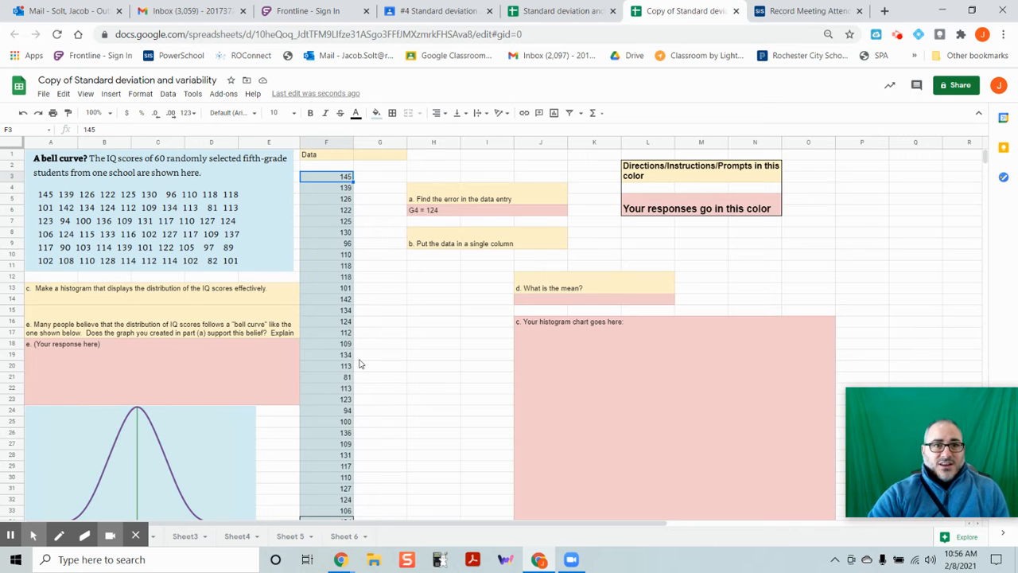
{"action": "scroll", "coordinate": [358, 364], "scroll_direction": "down", "scroll_amount": 6}
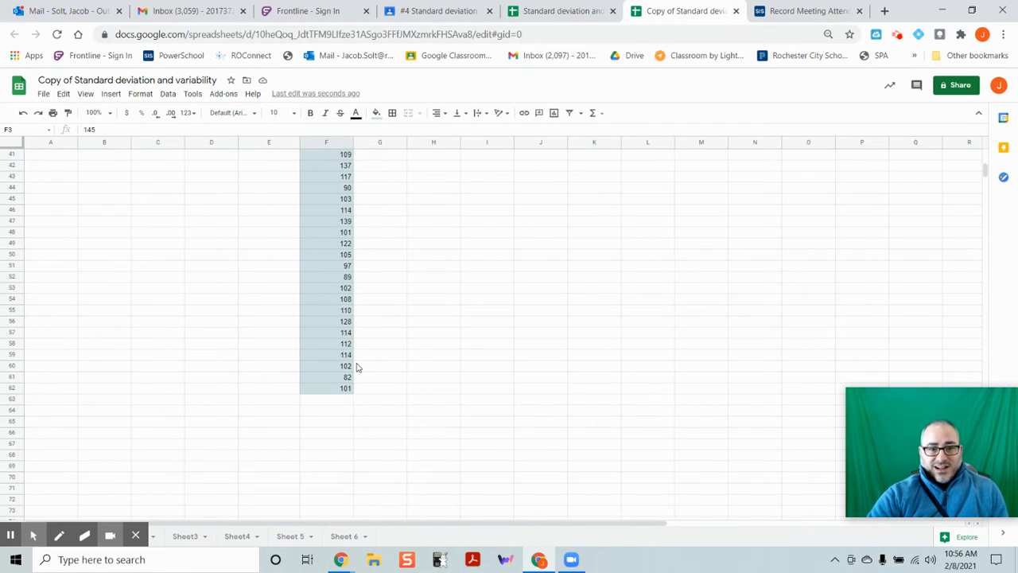
{"action": "scroll", "coordinate": [355, 366], "scroll_direction": "up", "scroll_amount": 6}
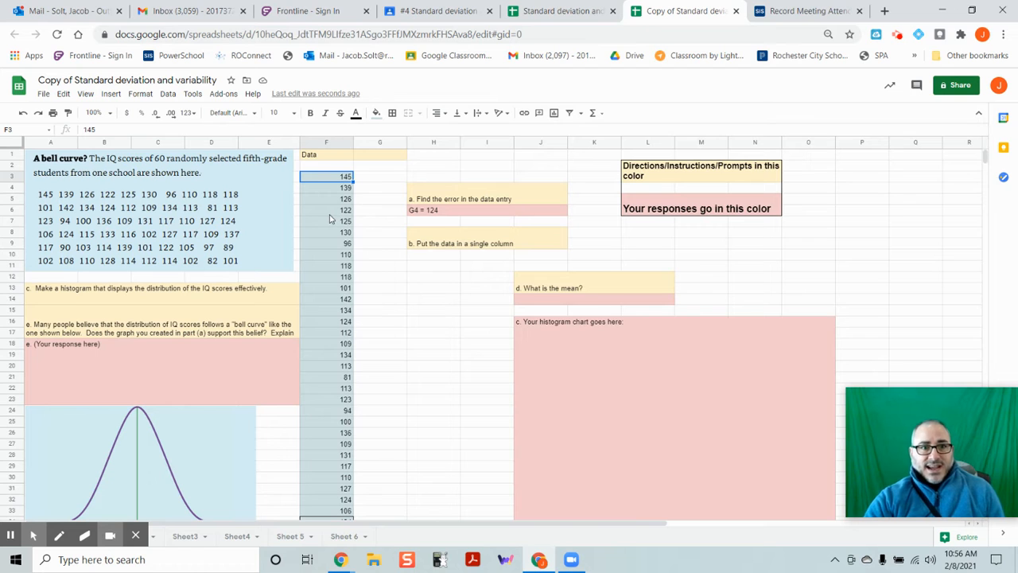
{"action": "scroll", "coordinate": [333, 199], "scroll_direction": "down", "scroll_amount": 2}
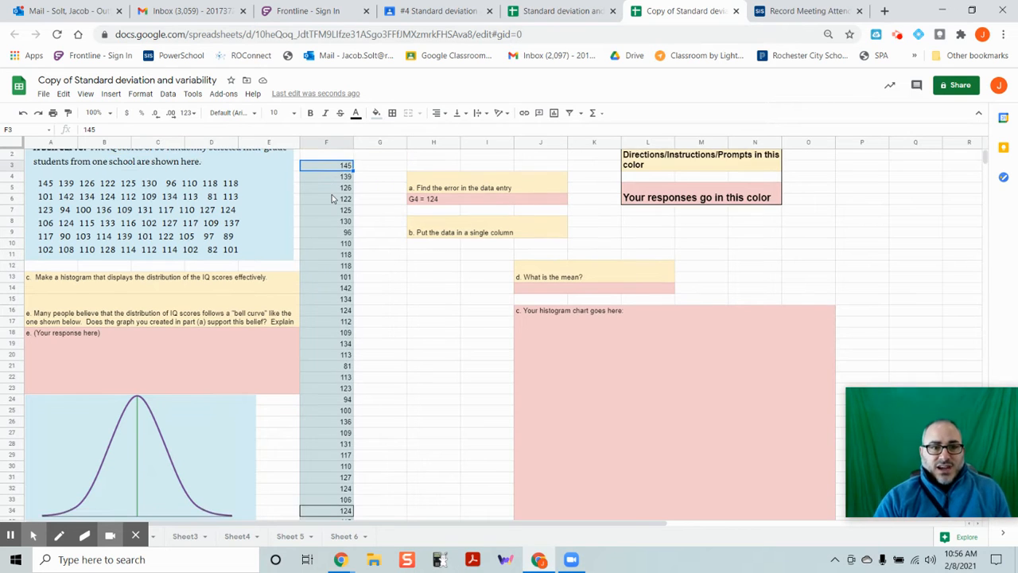
{"action": "scroll", "coordinate": [332, 198], "scroll_direction": "down", "scroll_amount": 5}
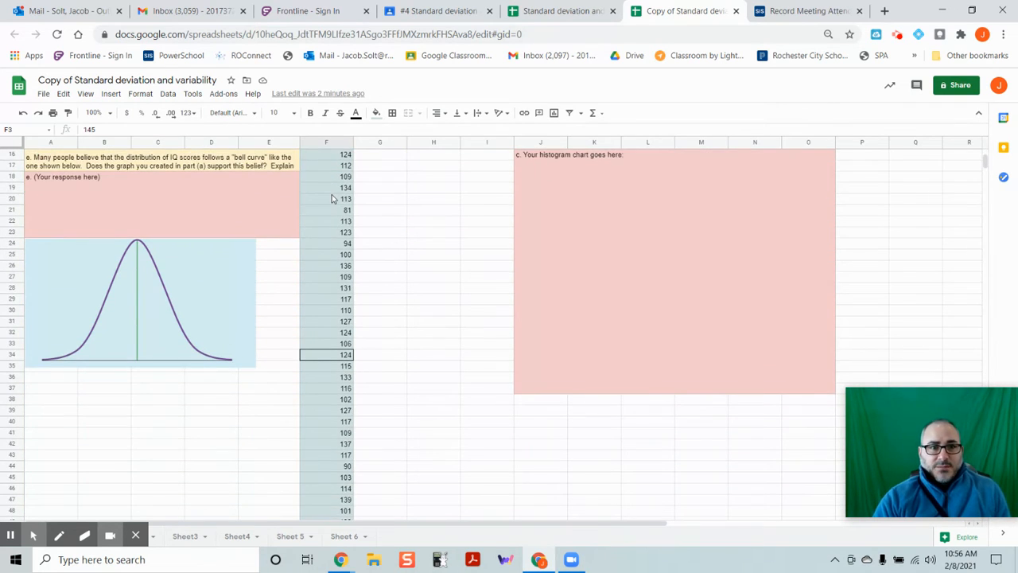
{"action": "scroll", "coordinate": [333, 198], "scroll_direction": "down", "scroll_amount": 6}
{"action": "scroll", "coordinate": [333, 198], "scroll_direction": "down", "scroll_amount": 5}
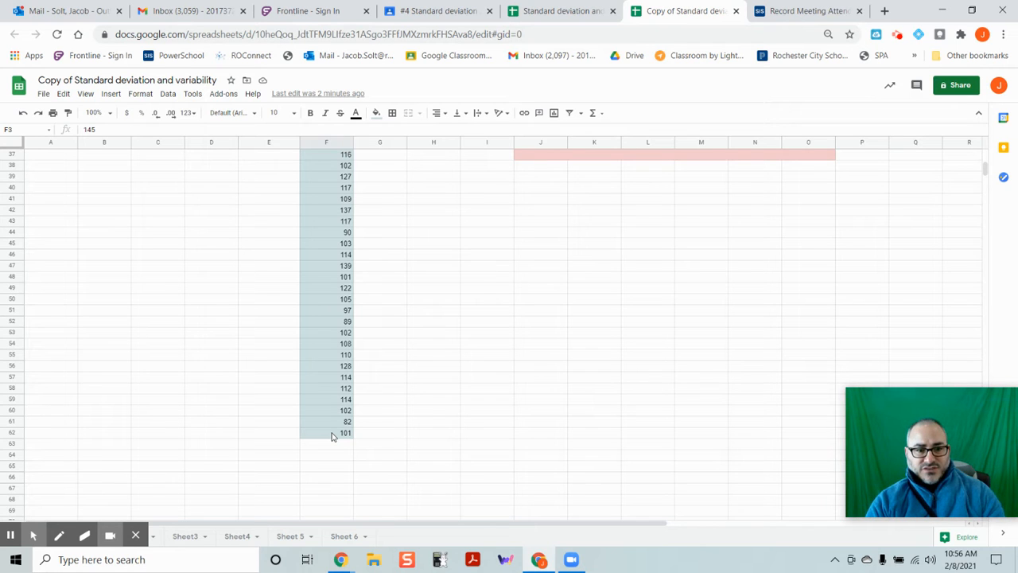
{"action": "left_click_drag", "start_coordinate": [333, 436], "coordinate": [333, 436]}
{"action": "scroll", "coordinate": [332, 436], "scroll_direction": "up", "scroll_amount": 15}
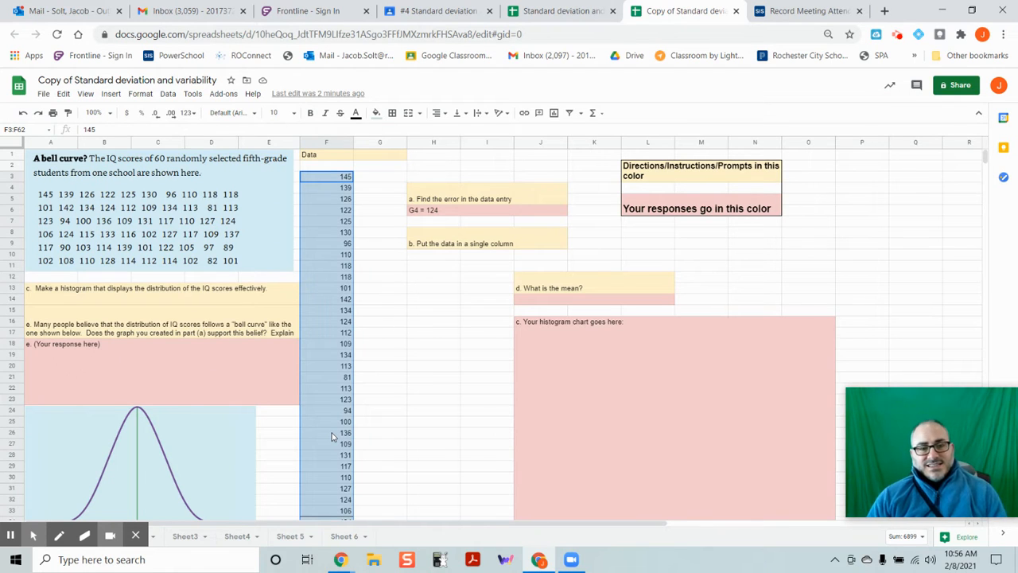
{"action": "left_click", "coordinate": [380, 255]}
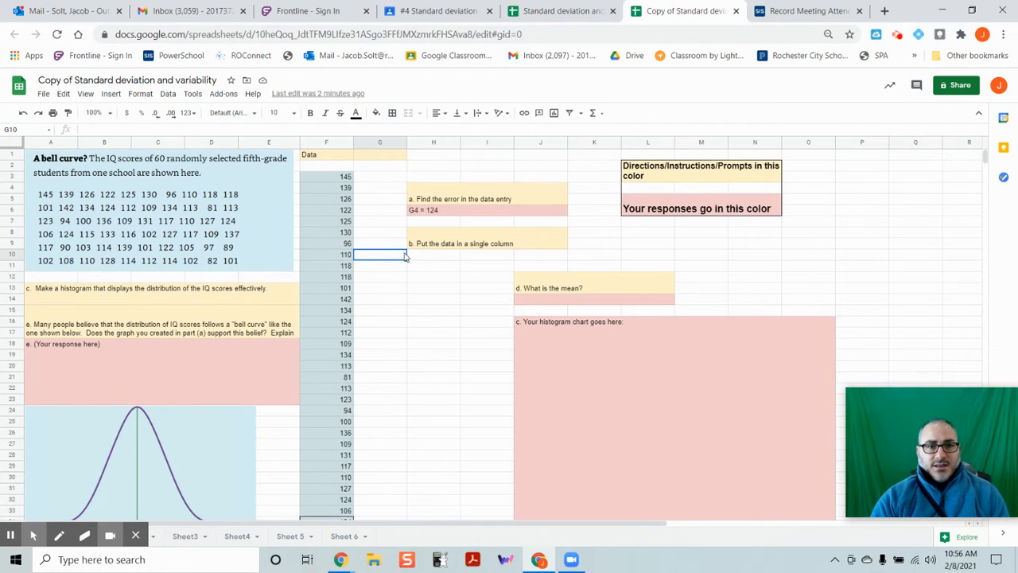
Step: Insert a histogram chart of the scores in F3:F62 and move it into the response area for prompt c
{"action": "left_click", "coordinate": [333, 179]}
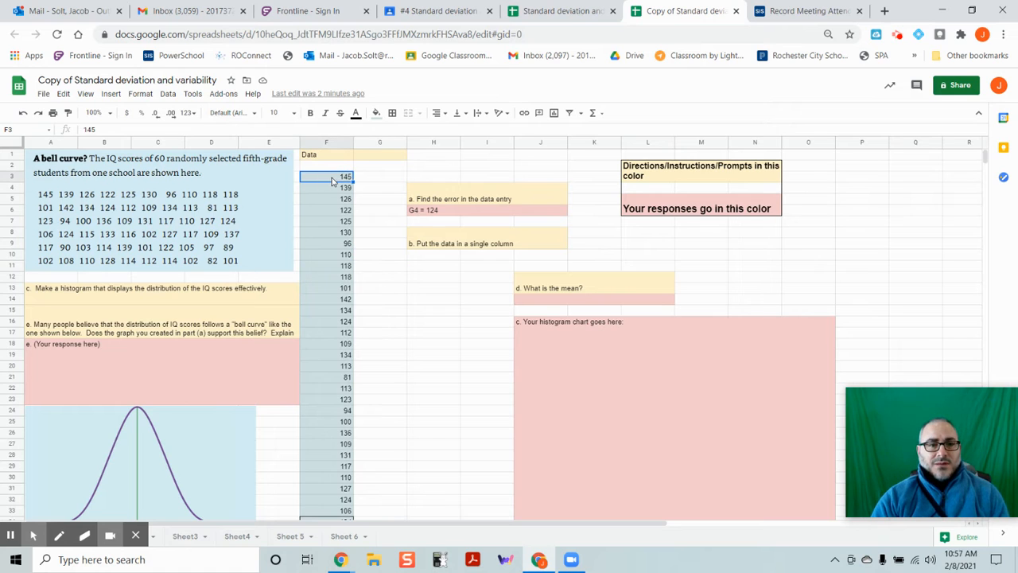
{"action": "scroll", "coordinate": [346, 311], "scroll_direction": "down", "scroll_amount": 3}
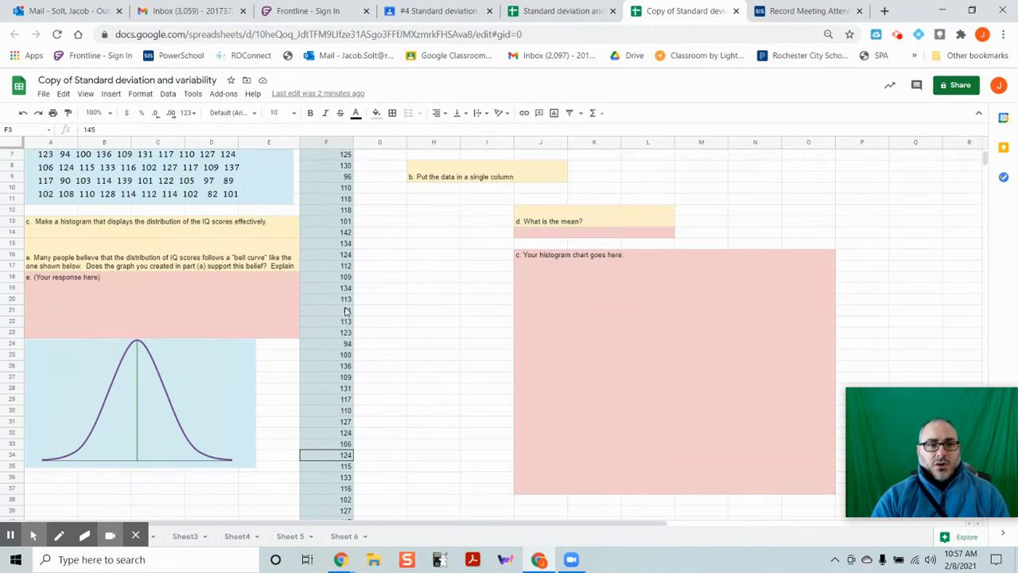
{"action": "scroll", "coordinate": [346, 310], "scroll_direction": "down", "scroll_amount": 15}
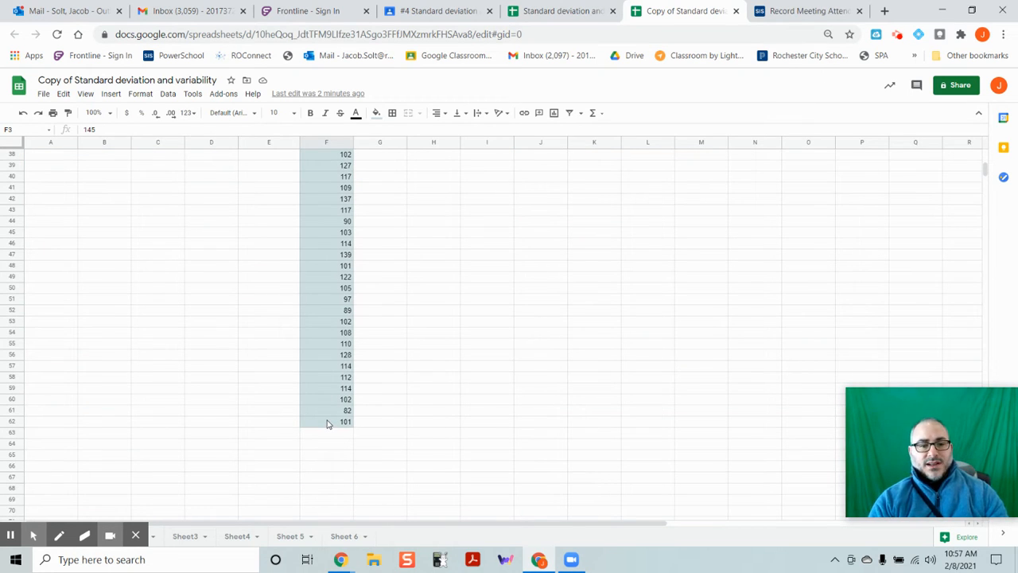
{"action": "left_click_drag", "start_coordinate": [326, 423], "coordinate": [326, 423]}
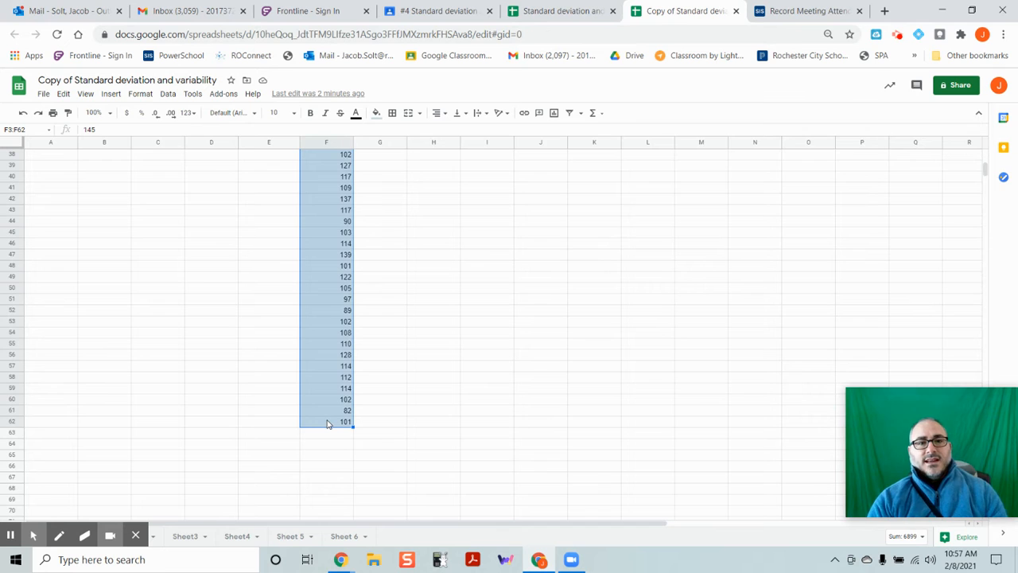
{"action": "scroll", "coordinate": [327, 424], "scroll_direction": "up", "scroll_amount": 18}
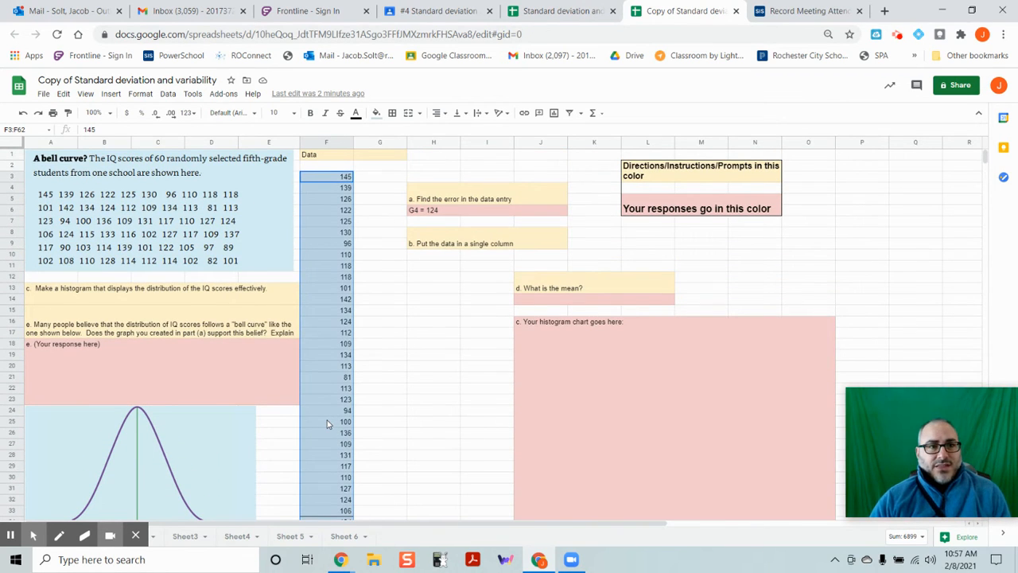
{"action": "left_click", "coordinate": [116, 97]}
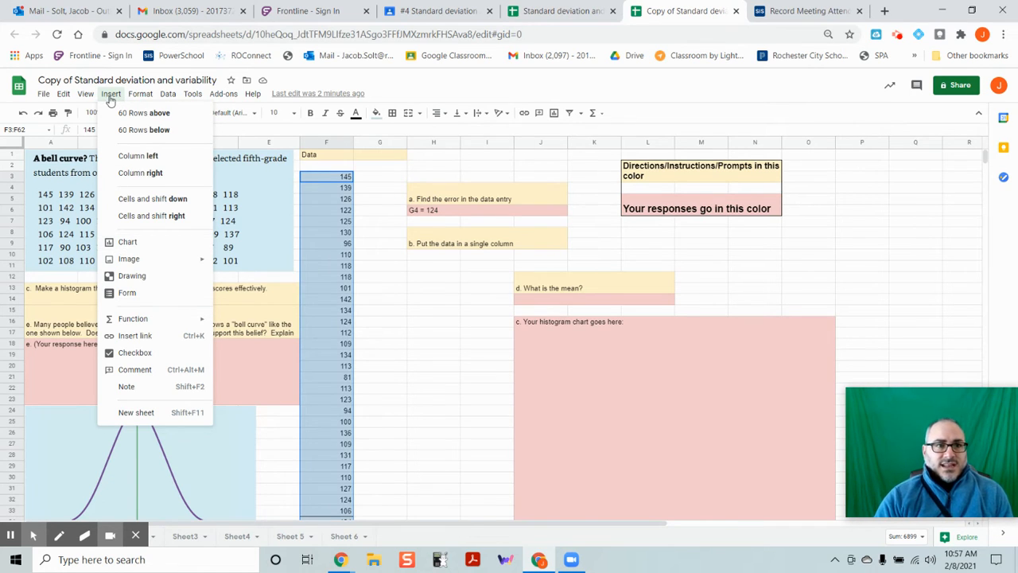
{"action": "left_click", "coordinate": [124, 244]}
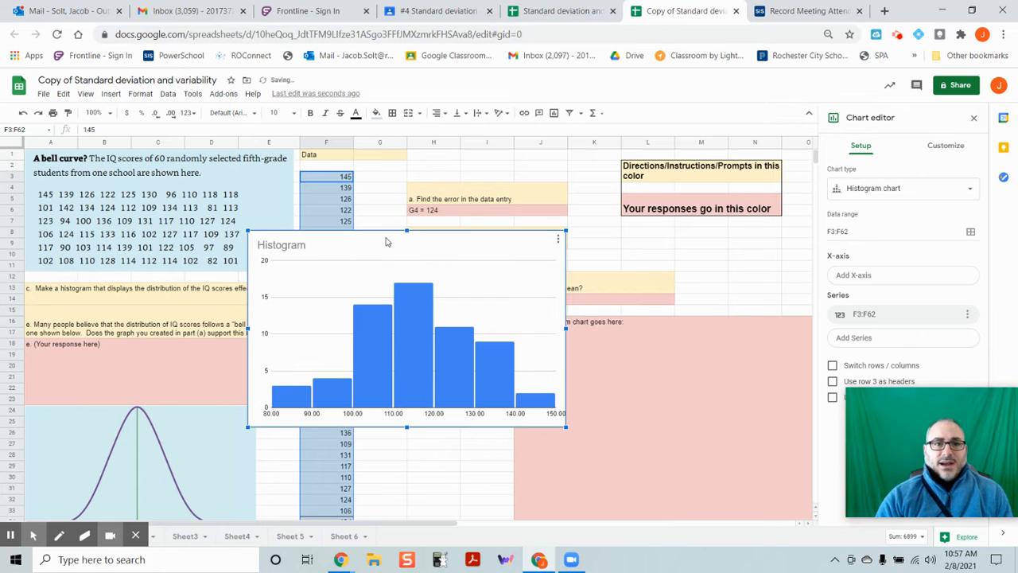
{"action": "left_click_drag", "start_coordinate": [369, 236], "coordinate": [617, 340]}
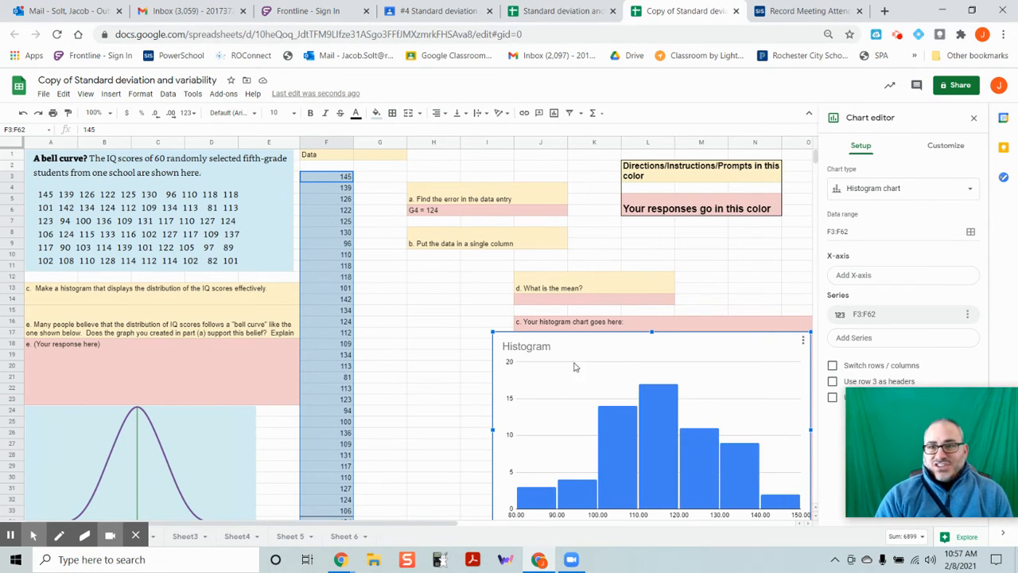
Step: Turn the chart's option to use column F as labels on and back off
{"action": "mouse_move", "coordinate": [911, 411]}
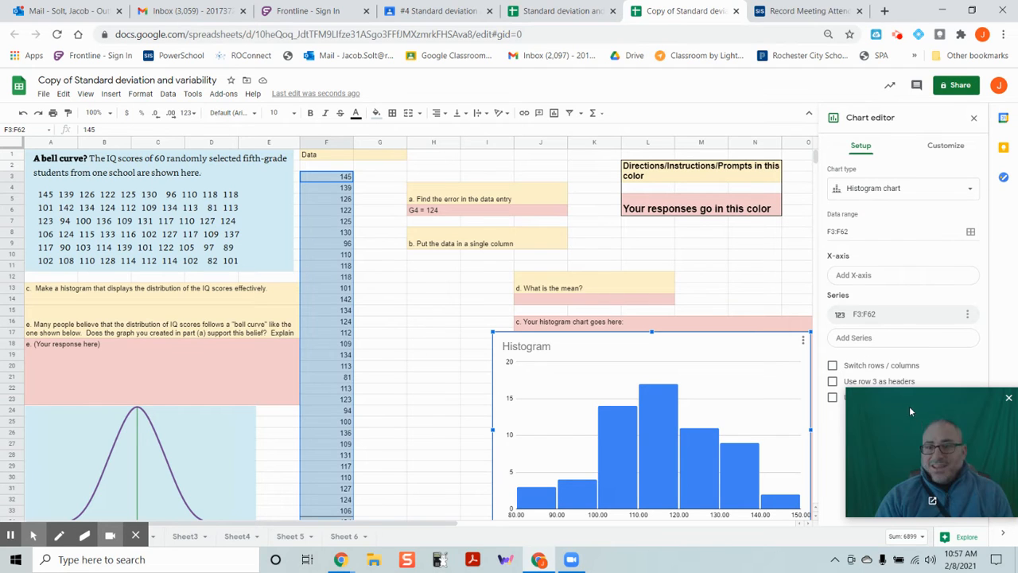
{"action": "left_click_drag", "start_coordinate": [915, 421], "coordinate": [909, 455]}
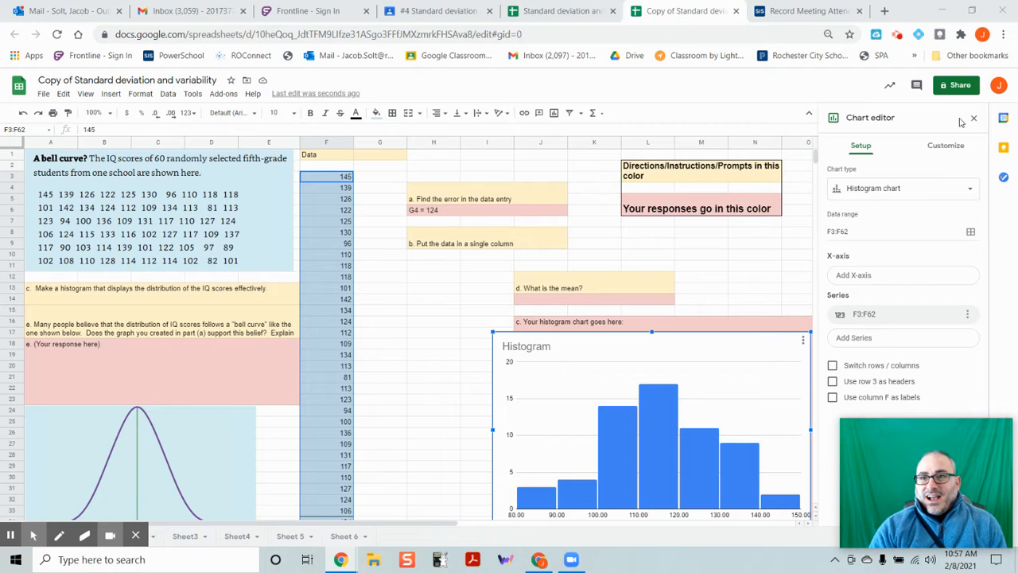
{"action": "left_click", "coordinate": [833, 397]}
{"action": "left_click", "coordinate": [833, 397]}
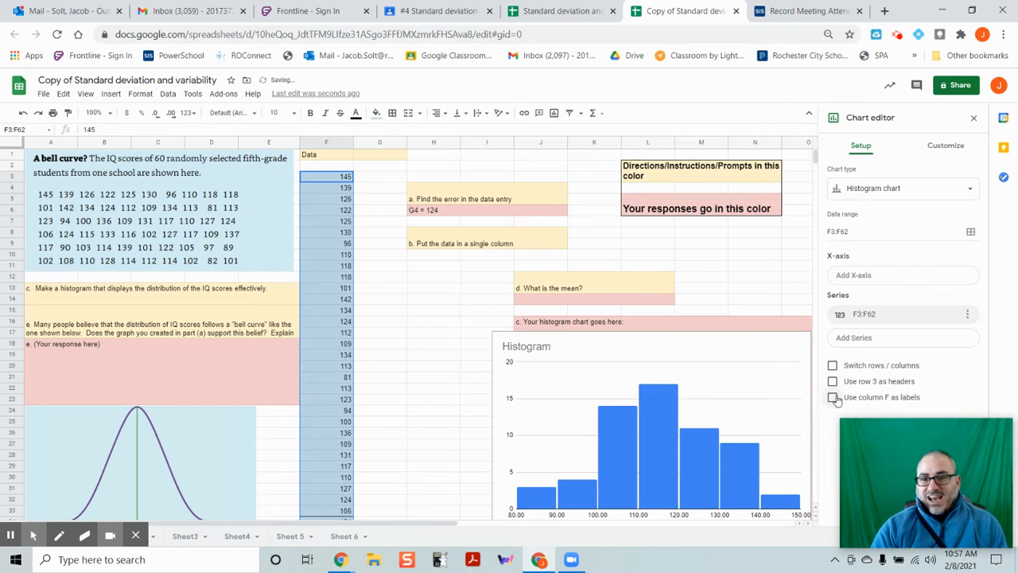
Step: Try bucket sizes of 50 and 10 in the histogram's customization settings
{"action": "left_click", "coordinate": [945, 146]}
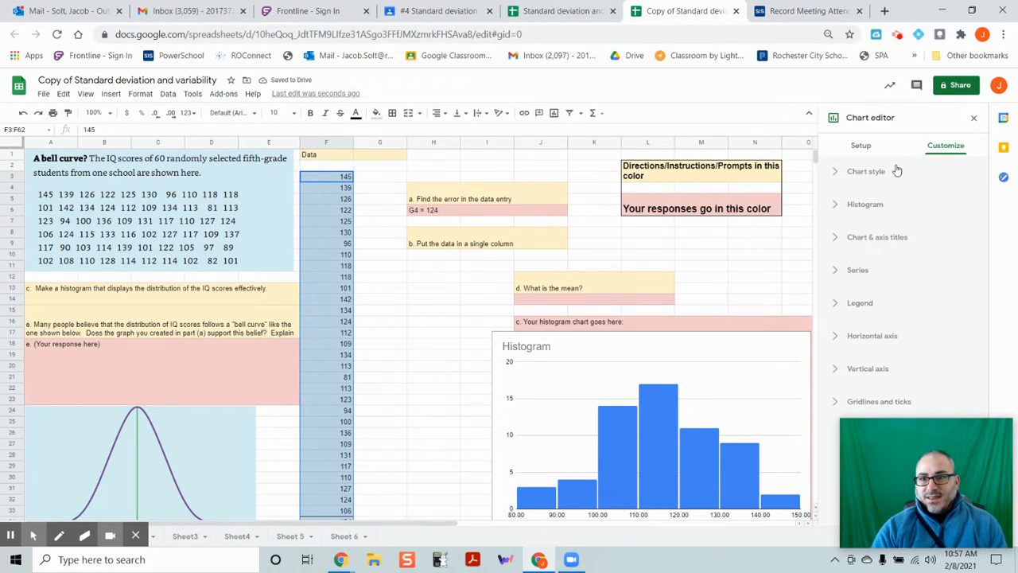
{"action": "left_click", "coordinate": [837, 207]}
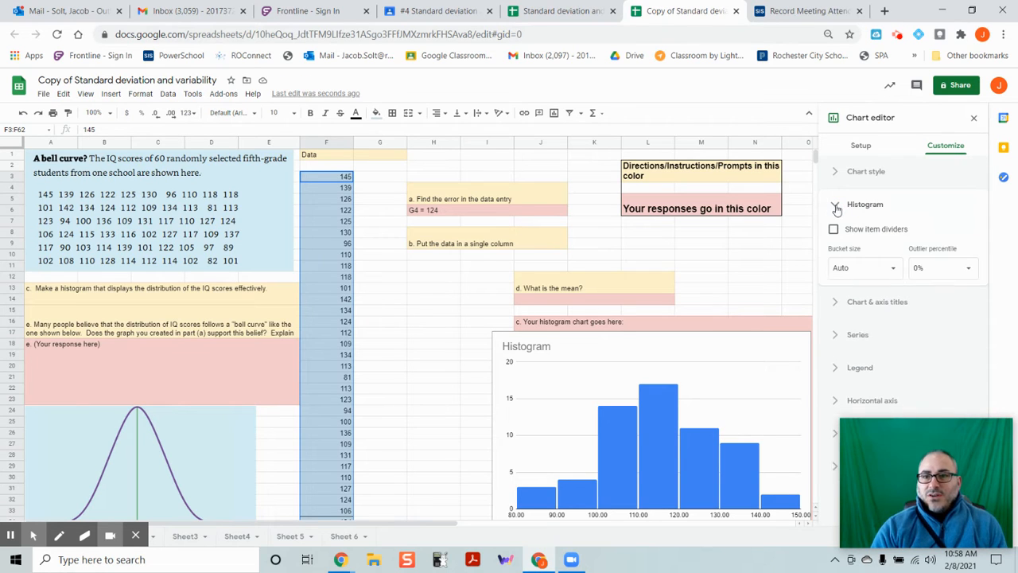
{"action": "left_click", "coordinate": [863, 268]}
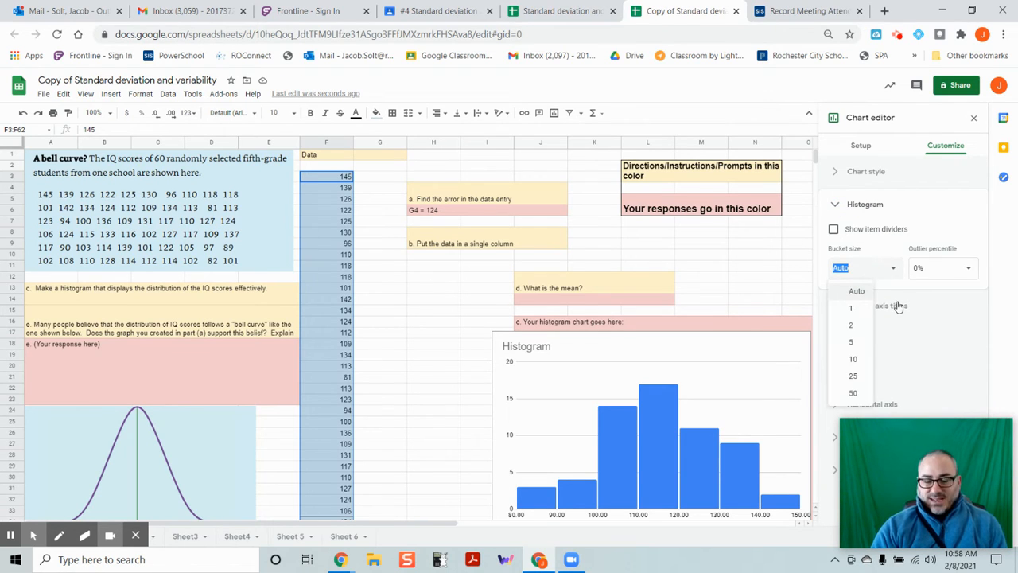
{"action": "left_click", "coordinate": [863, 393]}
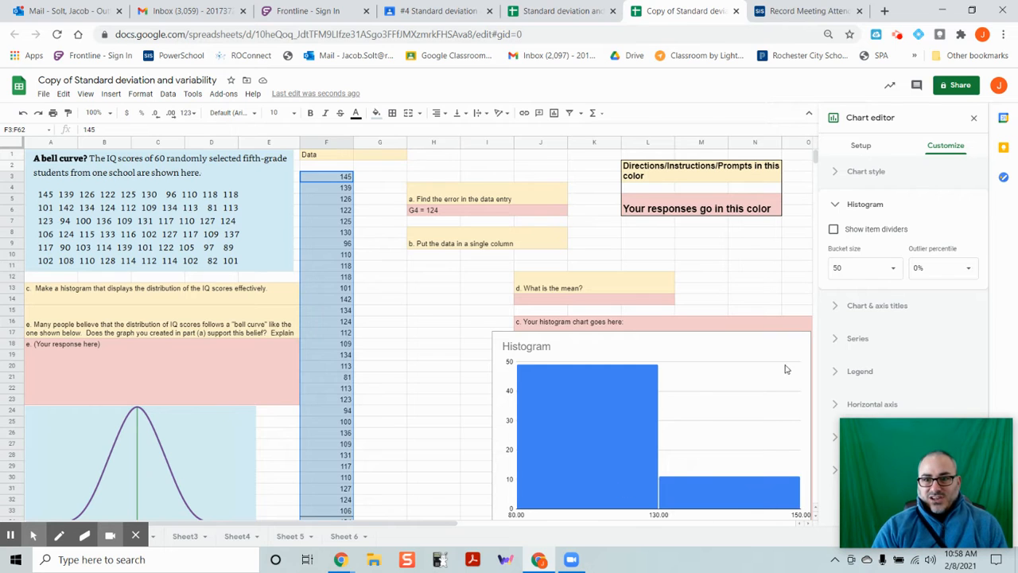
{"action": "left_click", "coordinate": [891, 268]}
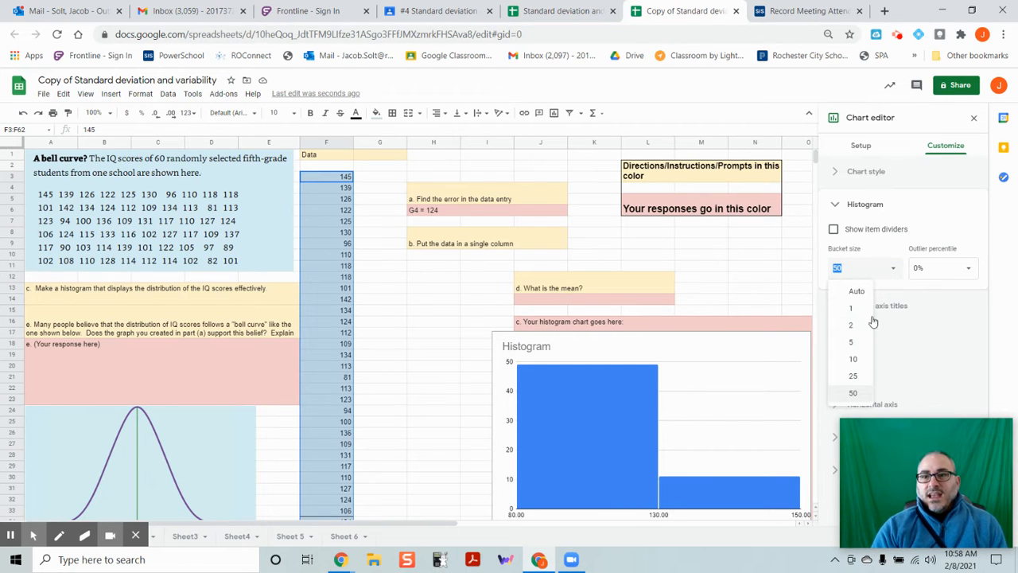
{"action": "left_click", "coordinate": [851, 360]}
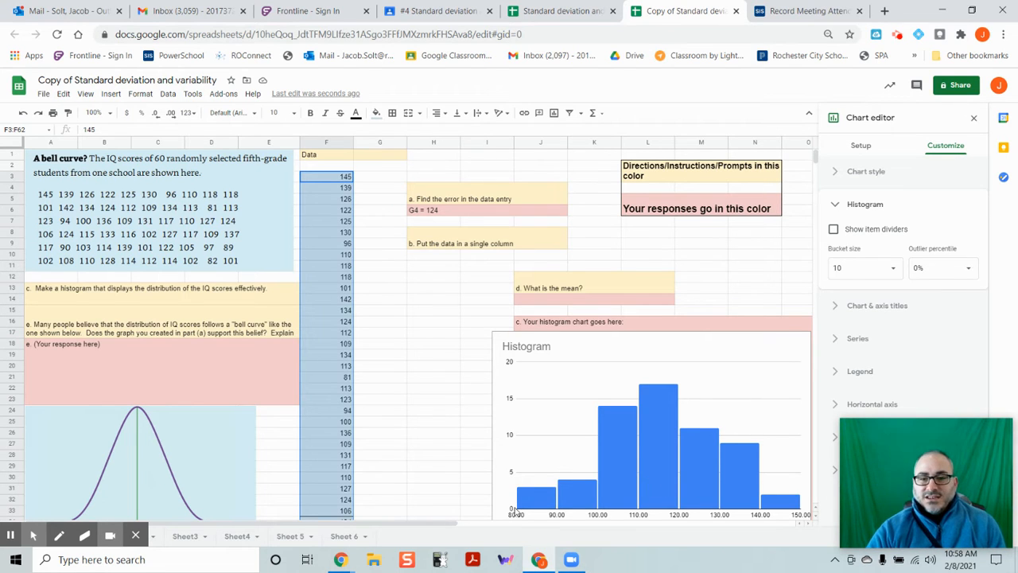
Step: Try histogram bucket sizes of 5 and 2, and return the bucket size to Auto
{"action": "left_click", "coordinate": [893, 268]}
{"action": "left_click", "coordinate": [853, 342]}
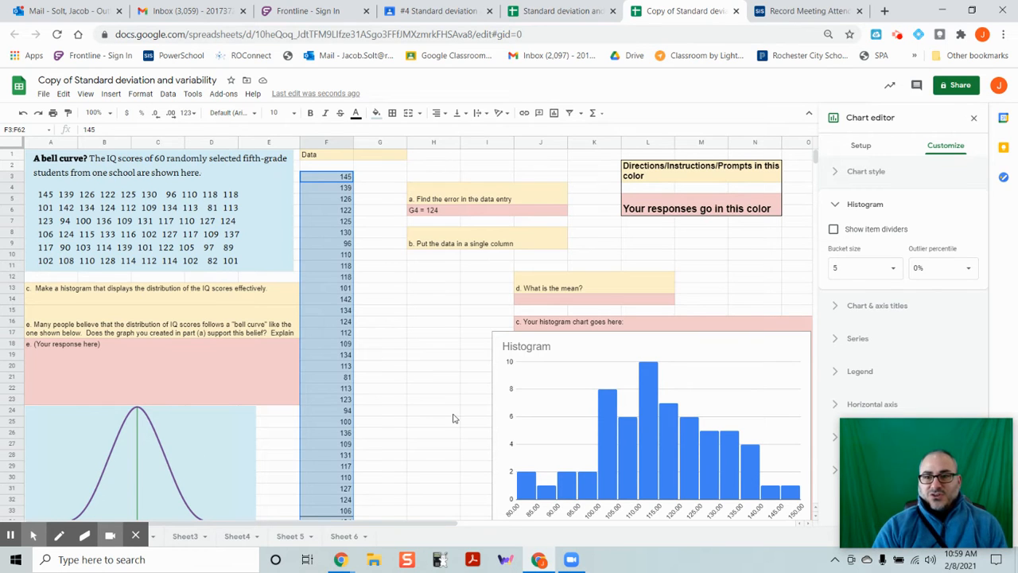
{"action": "left_click", "coordinate": [867, 268]}
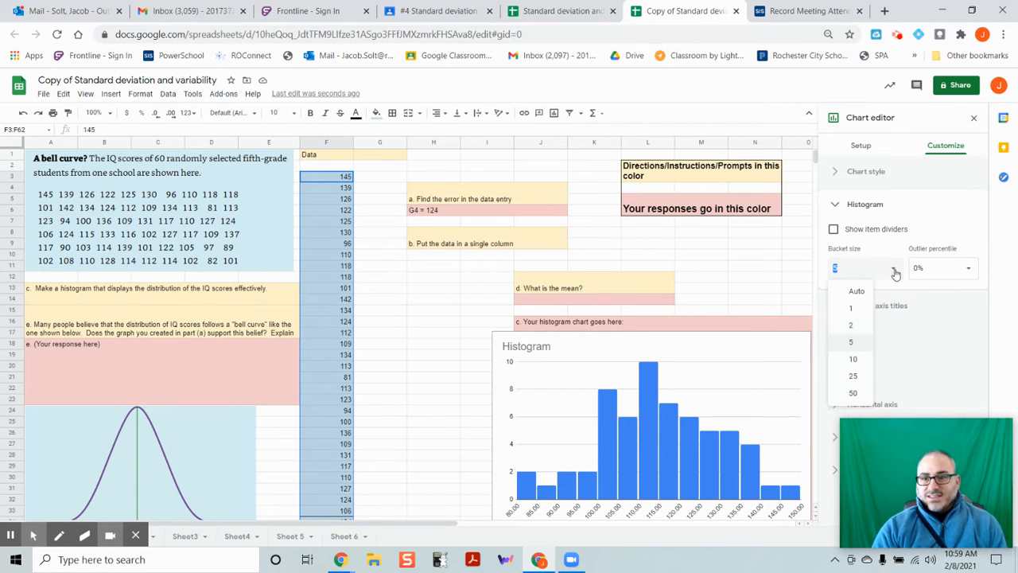
{"action": "left_click", "coordinate": [859, 327]}
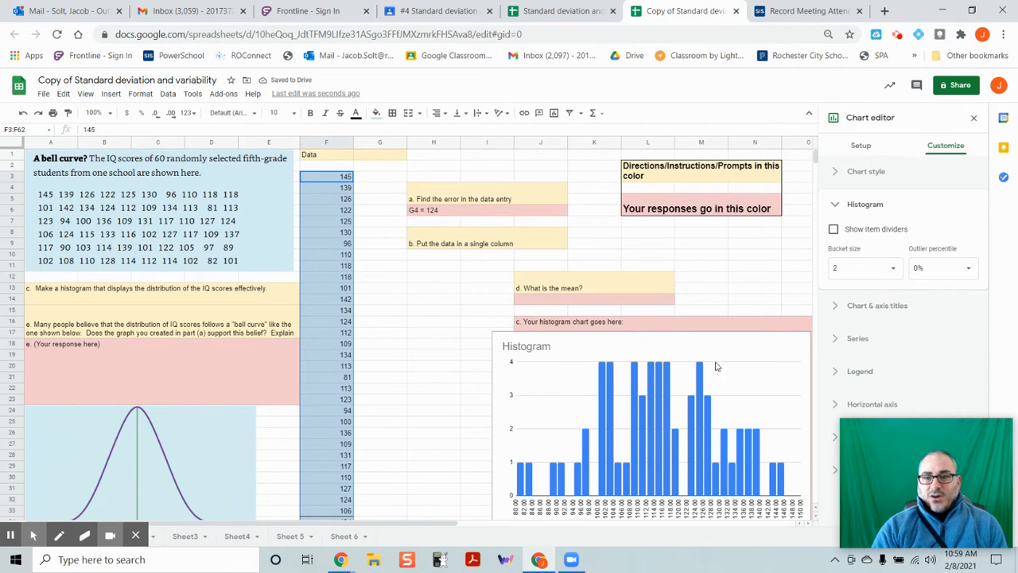
{"action": "left_click", "coordinate": [891, 269]}
{"action": "left_click", "coordinate": [856, 292]}
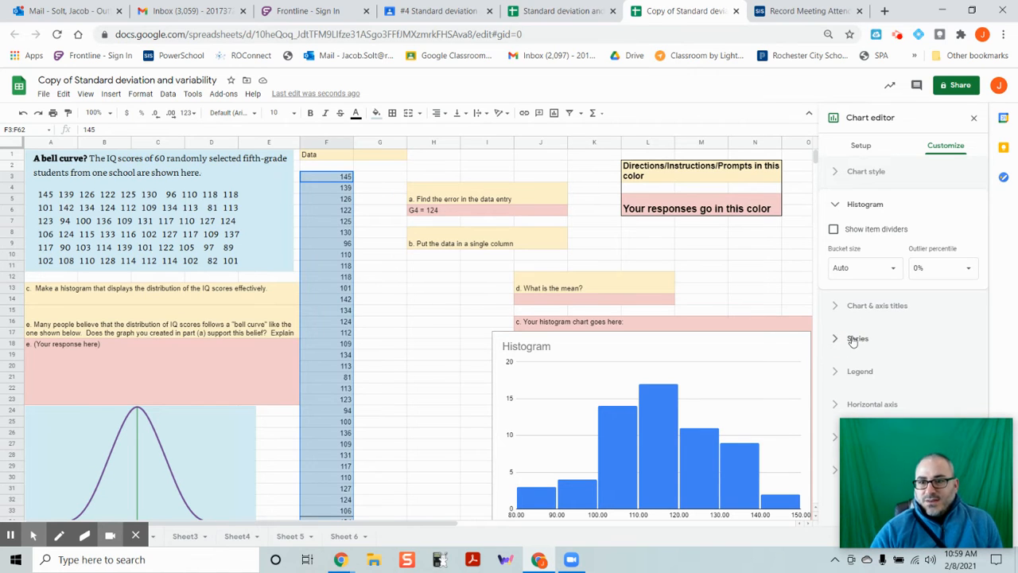
Step: Examine the chart style, histogram and series customization options, and close the chart editor
{"action": "left_click", "coordinate": [835, 175]}
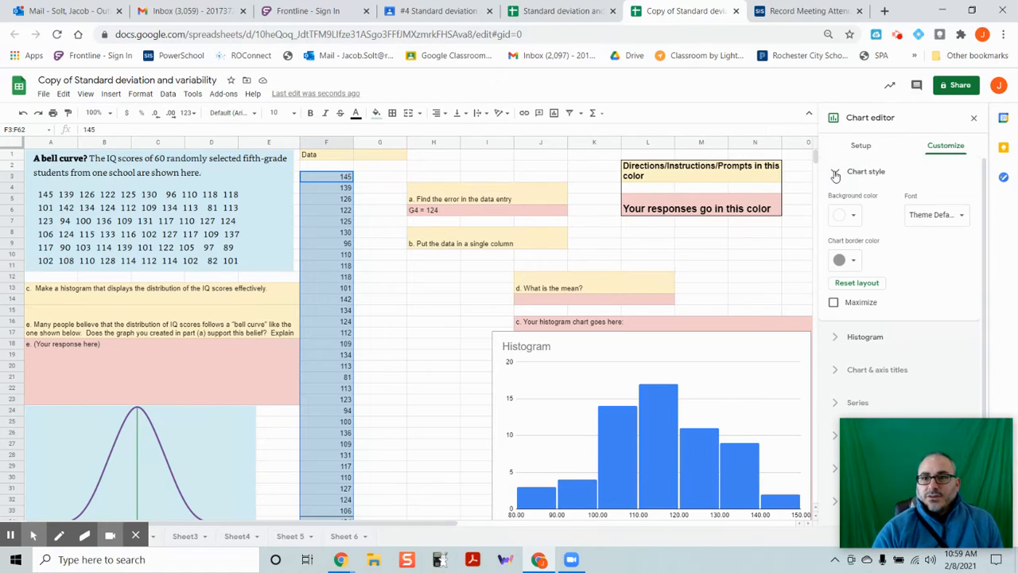
{"action": "left_click", "coordinate": [838, 339]}
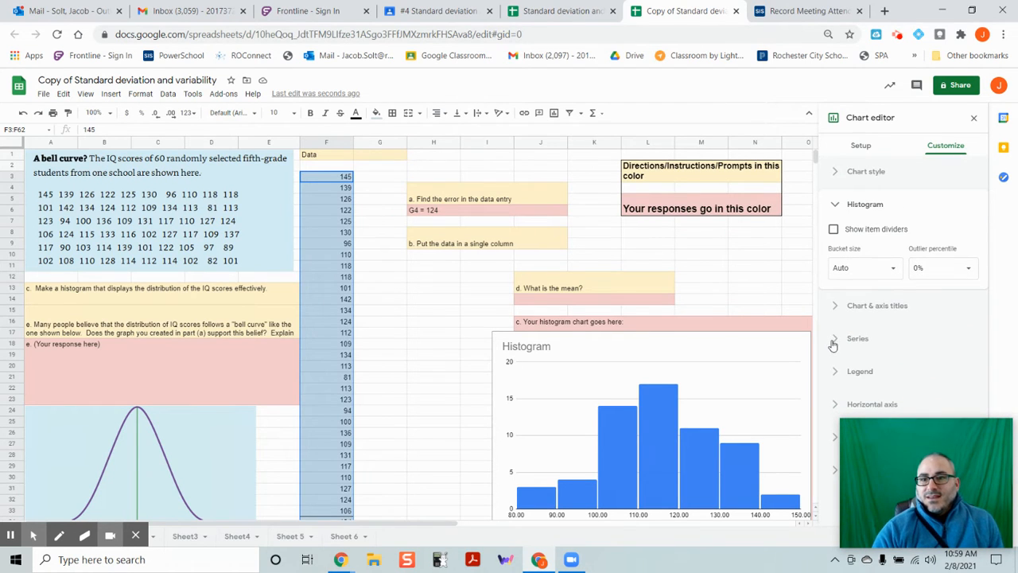
{"action": "left_click", "coordinate": [837, 341]}
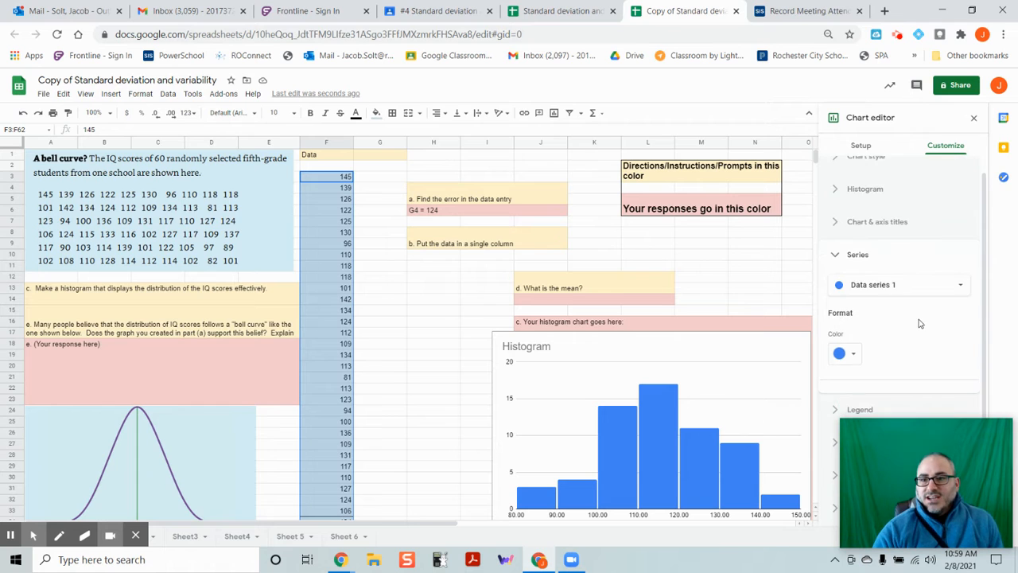
{"action": "left_click", "coordinate": [975, 119]}
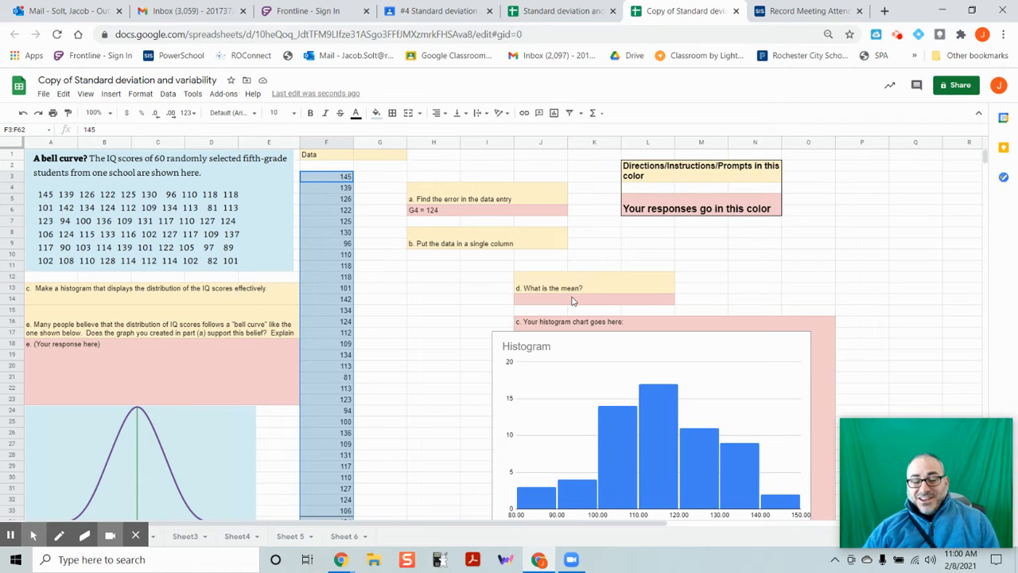
Step: Switch to the Wabbitemu TI-84 calculator, place it beside the sheet, clear its start-up message and minimize it again
{"action": "left_click", "coordinate": [439, 560]}
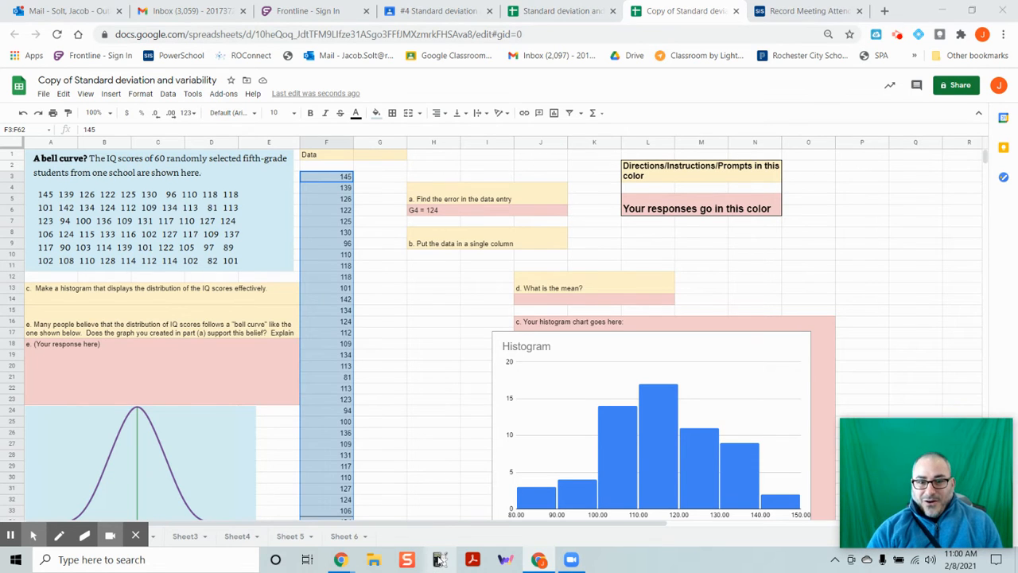
{"action": "mouse_move", "coordinate": [439, 560]}
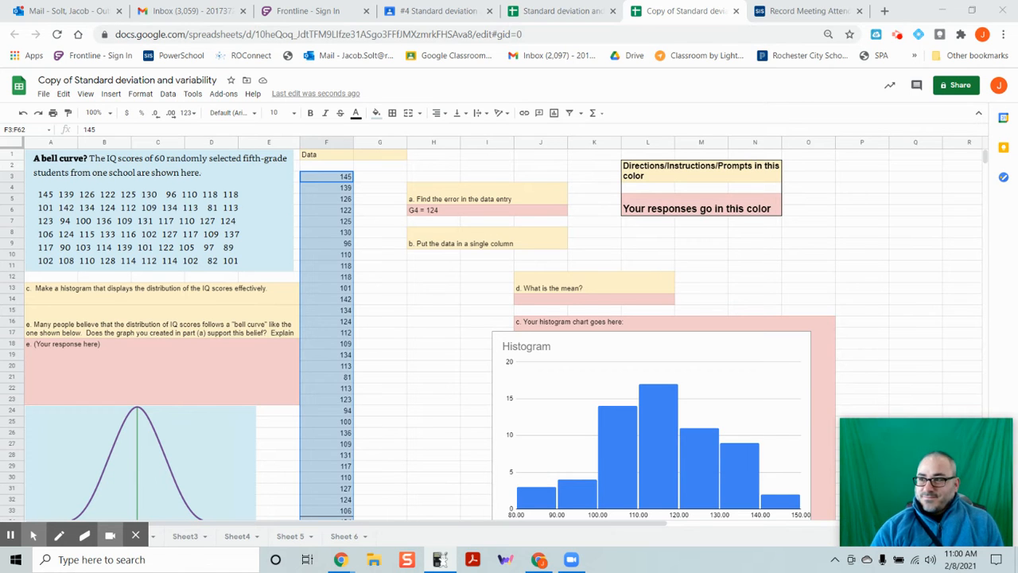
{"action": "left_click", "coordinate": [439, 560]}
{"action": "left_click_drag", "start_coordinate": [860, 8], "coordinate": [140, 16]}
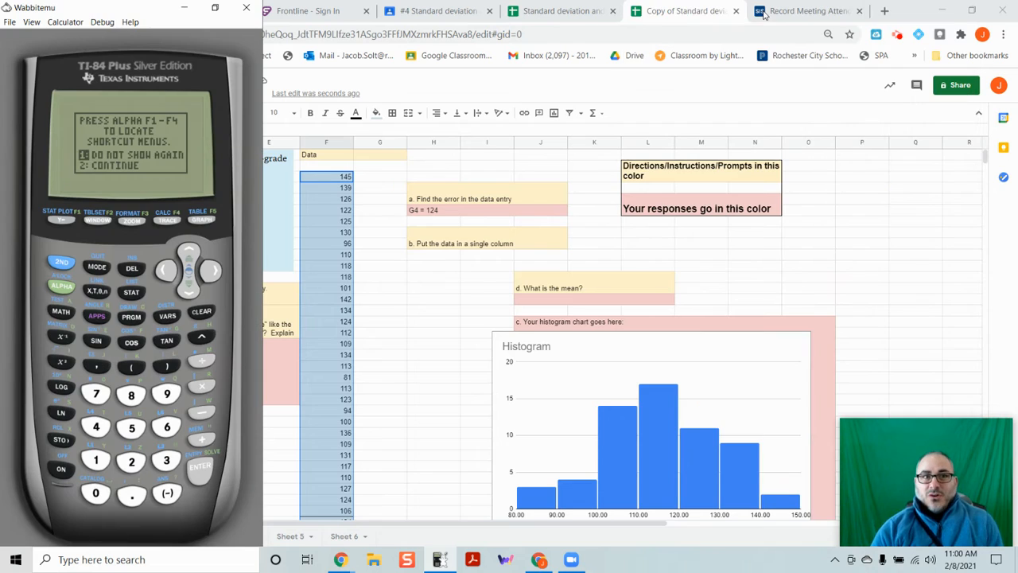
{"action": "left_click", "coordinate": [202, 313]}
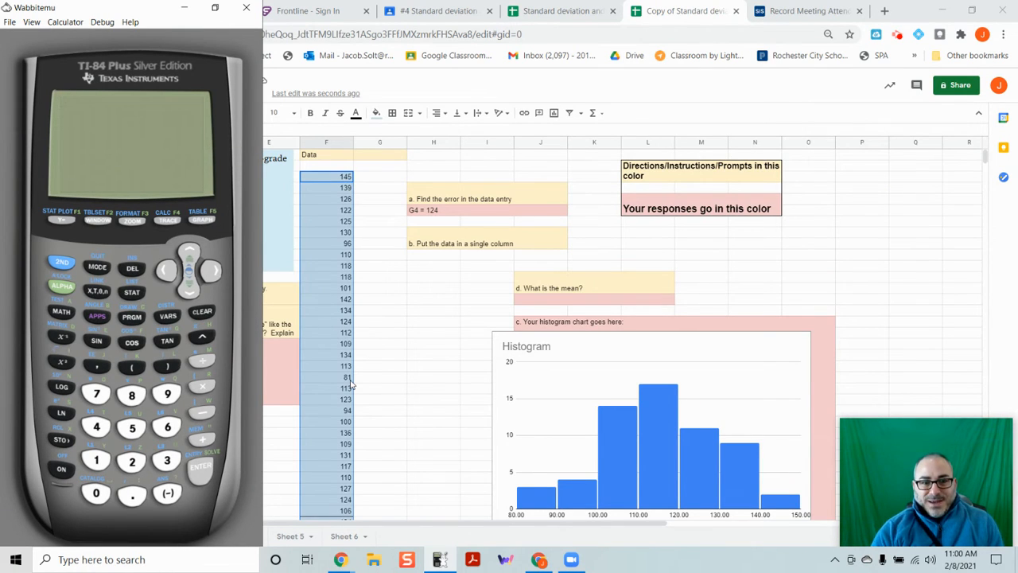
{"action": "scroll", "coordinate": [350, 326], "scroll_direction": "down", "scroll_amount": 2}
{"action": "scroll", "coordinate": [351, 386], "scroll_direction": "down", "scroll_amount": 5}
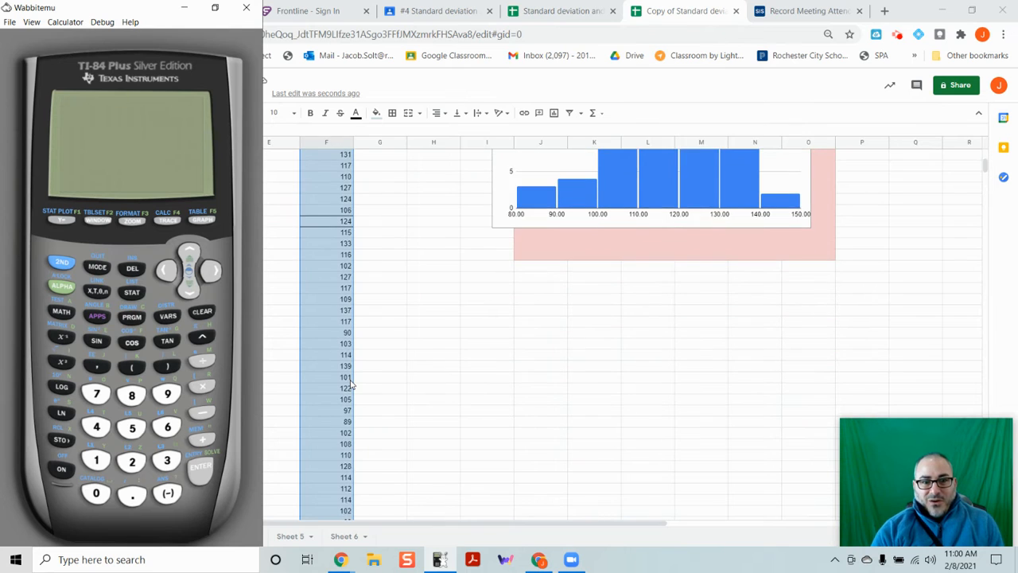
{"action": "scroll", "coordinate": [351, 385], "scroll_direction": "up", "scroll_amount": 7}
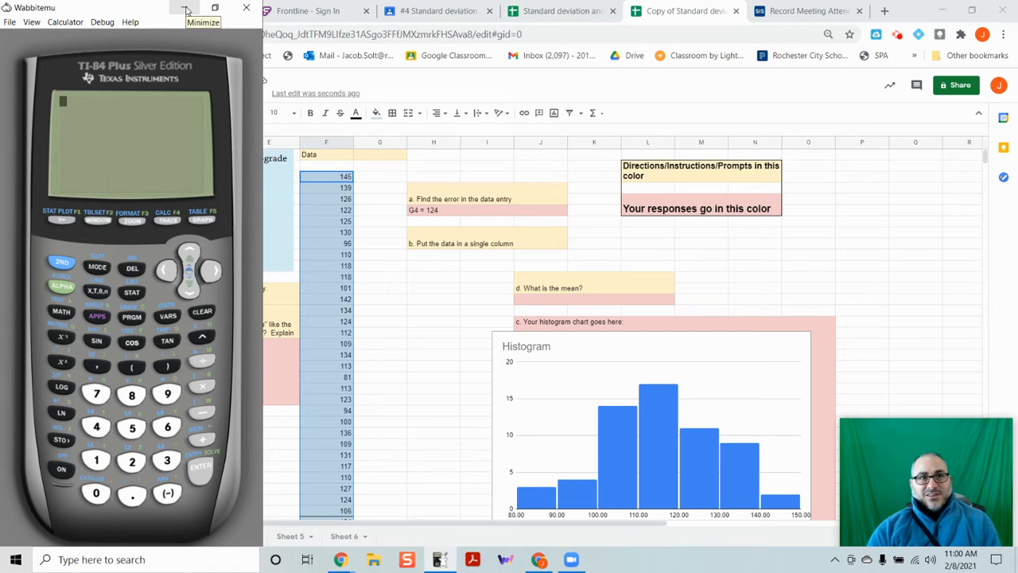
{"action": "left_click", "coordinate": [186, 10]}
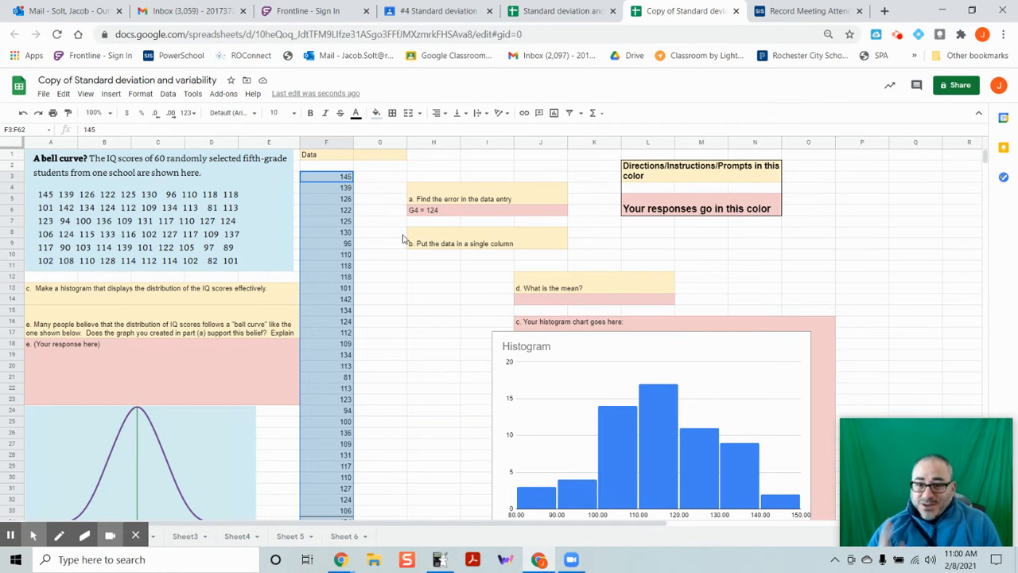
Step: Examine the IQ data in column F to identify its first and last cells
{"action": "left_click", "coordinate": [327, 180]}
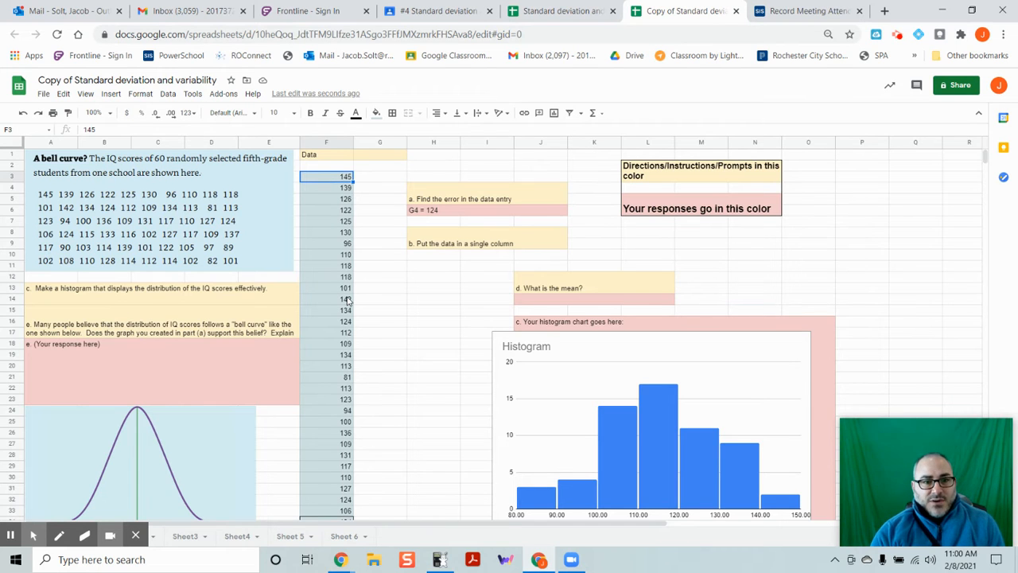
{"action": "scroll", "coordinate": [347, 300], "scroll_direction": "down", "scroll_amount": 5}
{"action": "scroll", "coordinate": [347, 300], "scroll_direction": "up", "scroll_amount": 5}
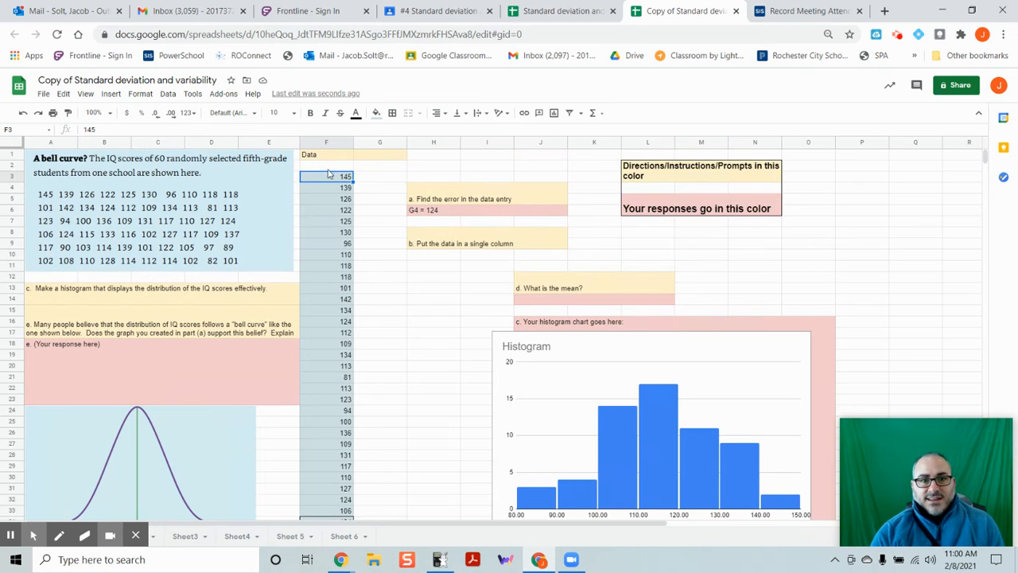
{"action": "scroll", "coordinate": [327, 180], "scroll_direction": "down", "scroll_amount": 5}
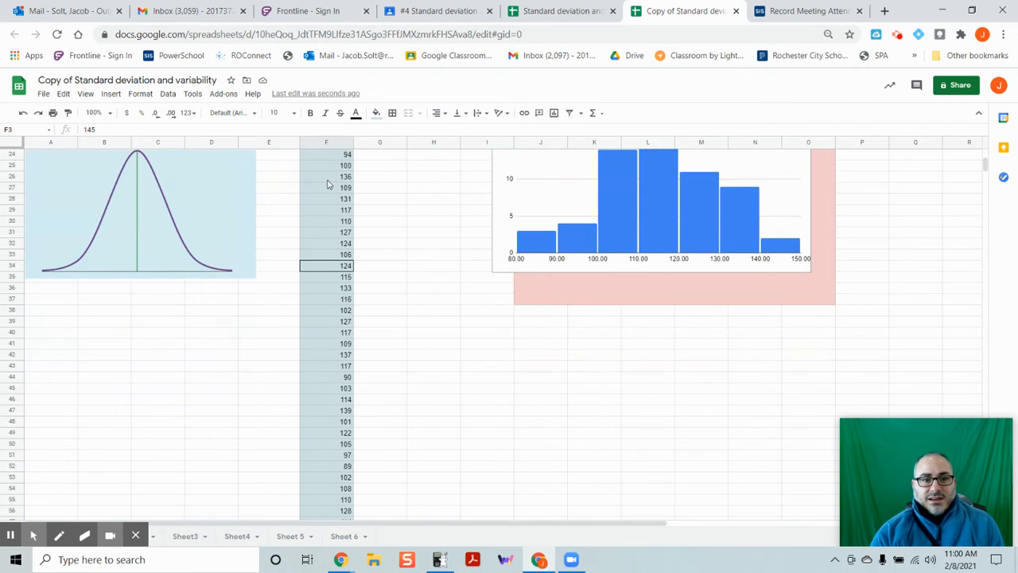
{"action": "scroll", "coordinate": [327, 185], "scroll_direction": "down", "scroll_amount": 2}
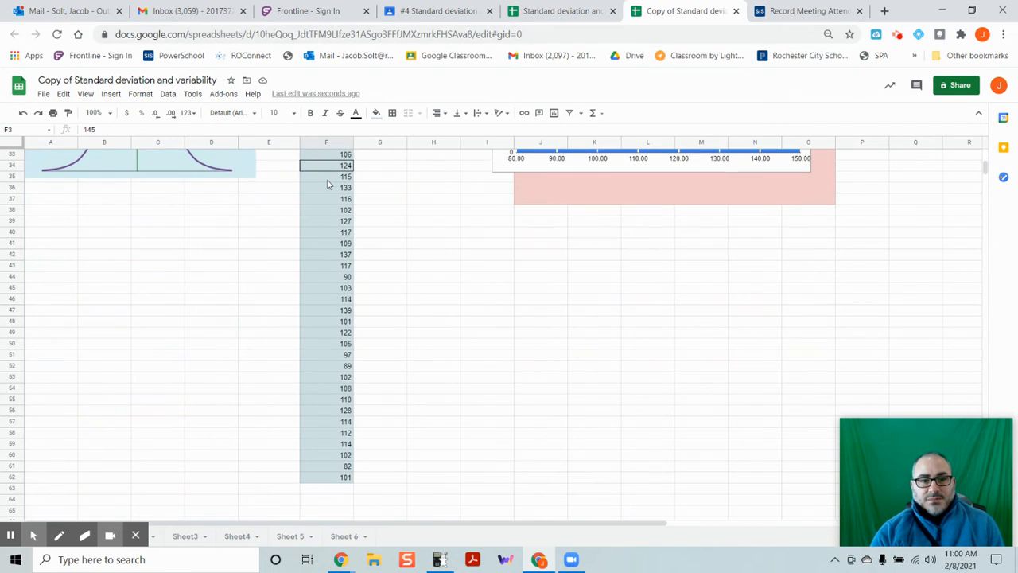
{"action": "left_click", "coordinate": [334, 479]}
{"action": "scroll", "coordinate": [326, 191], "scroll_direction": "up", "scroll_amount": 10}
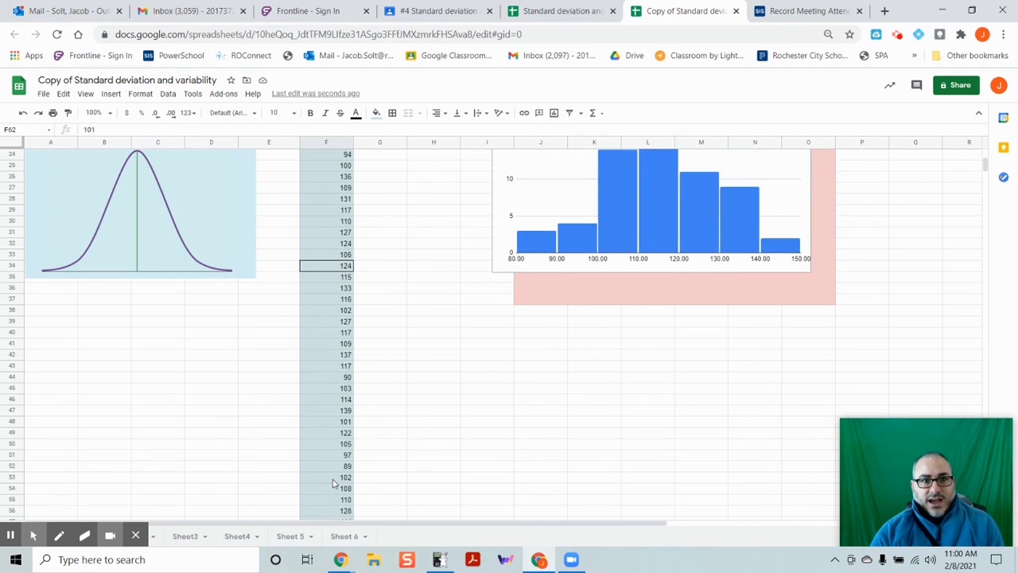
{"action": "left_click", "coordinate": [327, 178]}
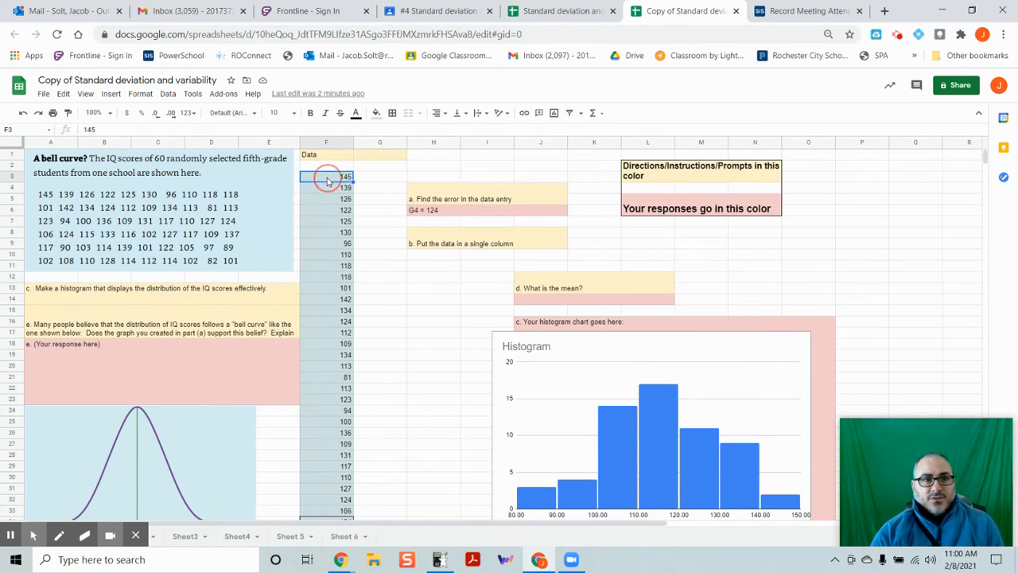
{"action": "scroll", "coordinate": [327, 177], "scroll_direction": "down", "scroll_amount": 7}
{"action": "scroll", "coordinate": [327, 177], "scroll_direction": "down", "scroll_amount": 3}
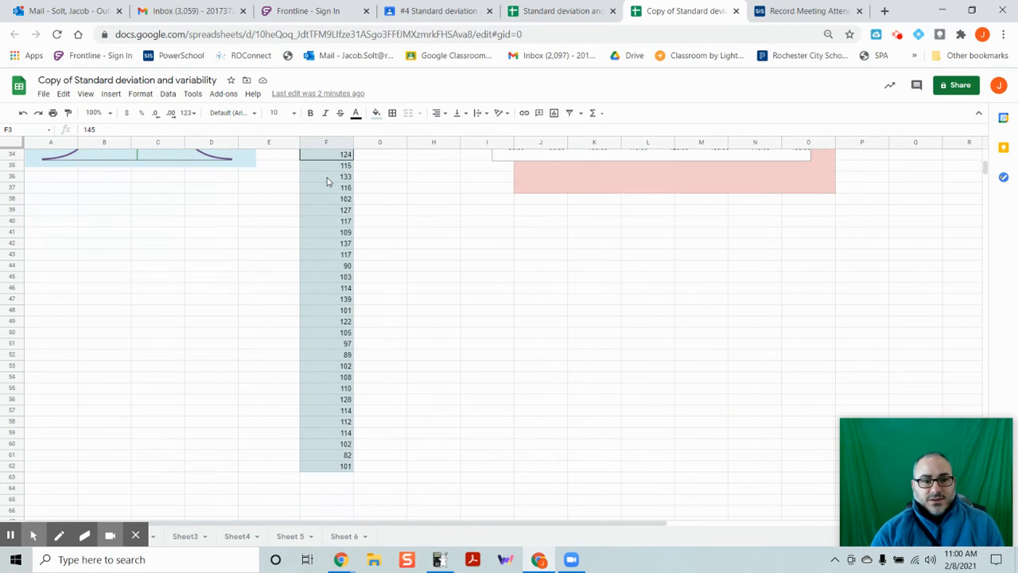
{"action": "left_click", "coordinate": [326, 468]}
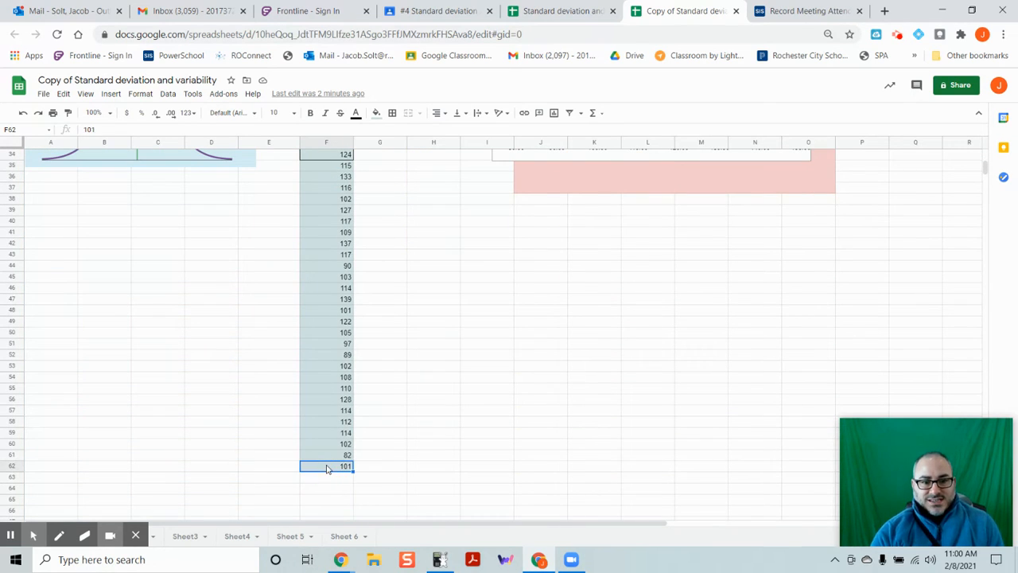
{"action": "scroll", "coordinate": [423, 356], "scroll_direction": "up", "scroll_amount": 10}
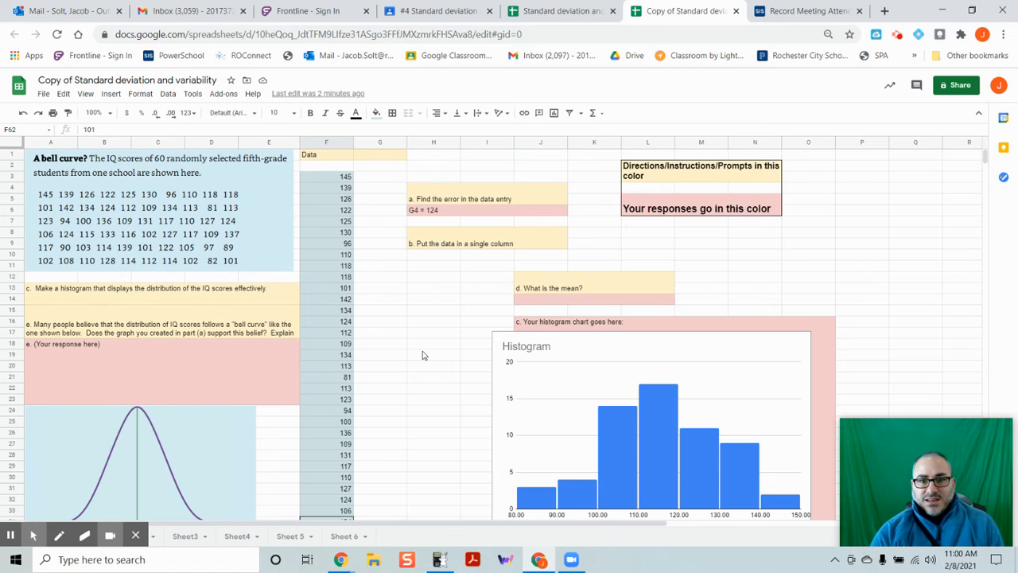
Step: Start an AVERAGE formula in answer cell J14 below the question about the mean
{"action": "left_click", "coordinate": [537, 301]}
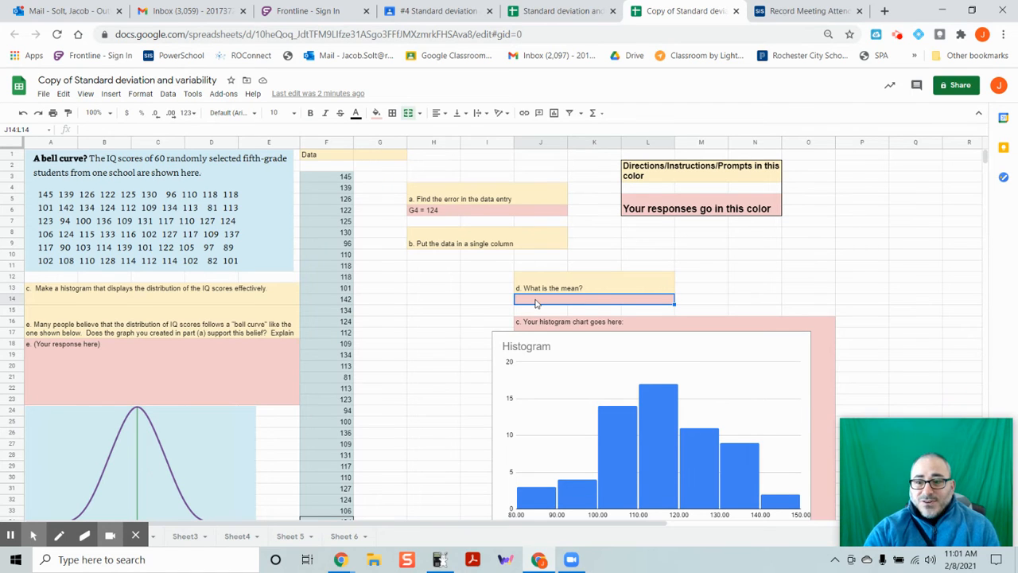
{"action": "type", "text": "="}
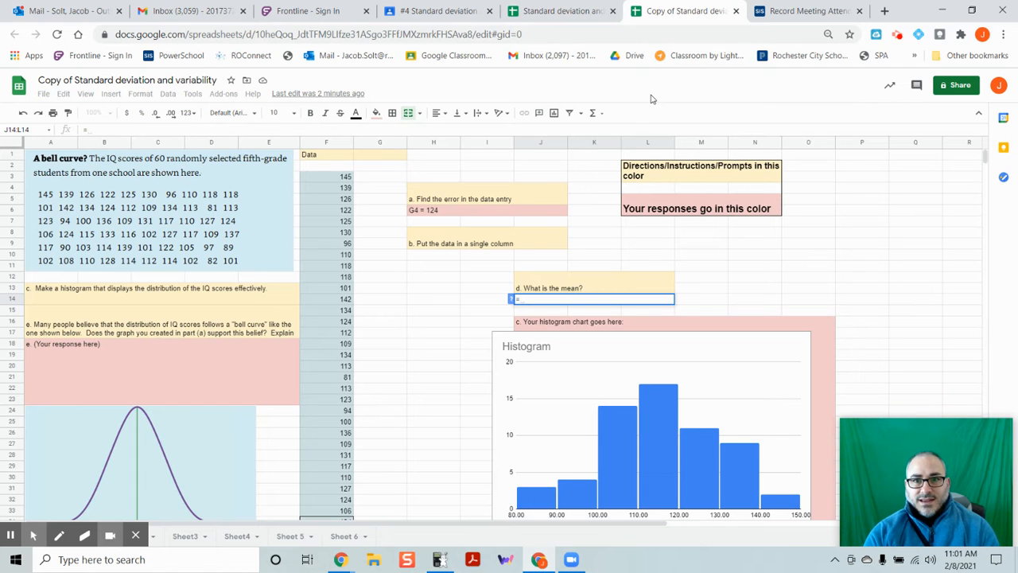
{"action": "key", "text": "ctrl+equal"}
{"action": "key", "text": "ctrl+equal"}
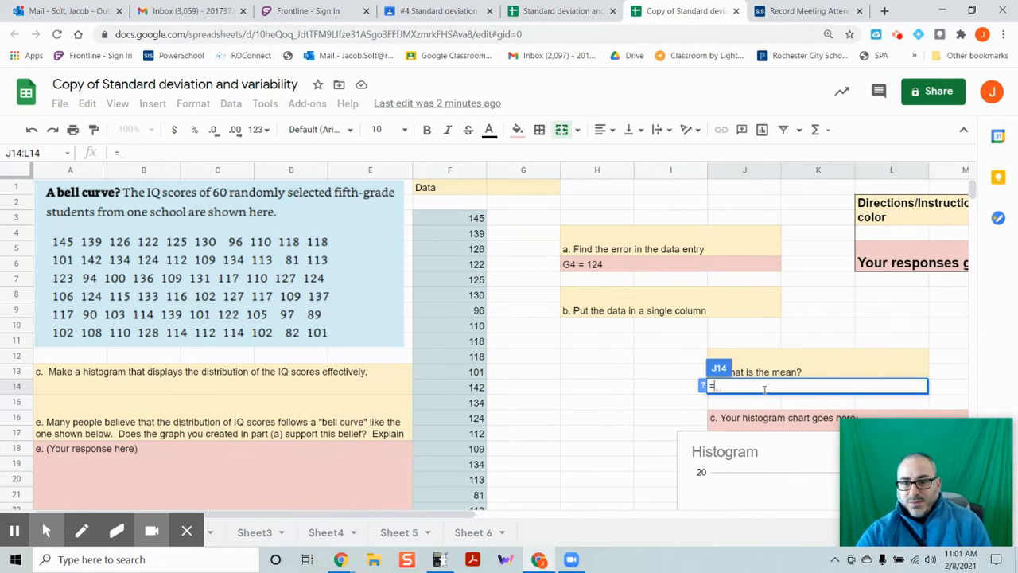
{"action": "left_click", "coordinate": [762, 383]}
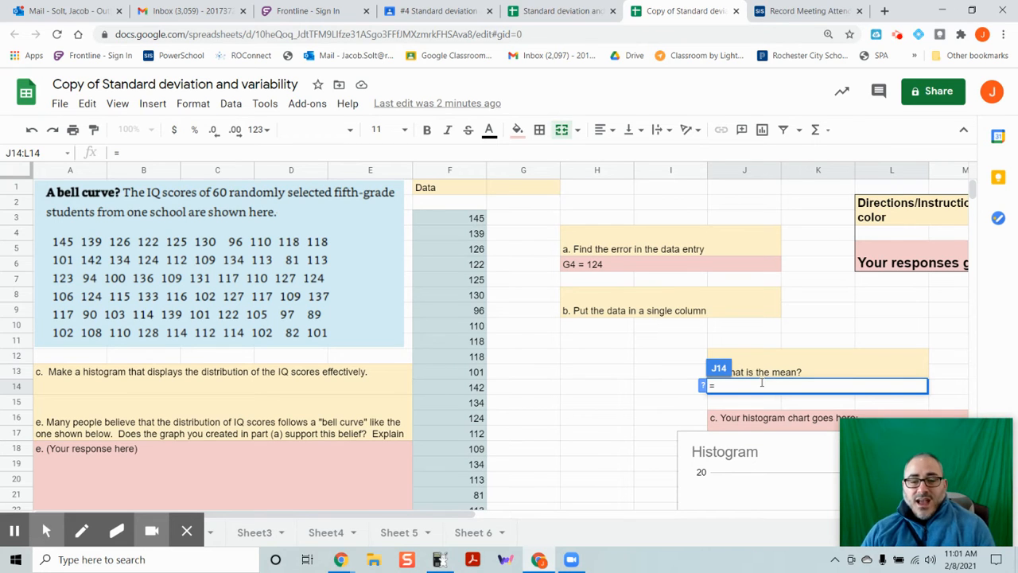
{"action": "type", "text": "AV"}
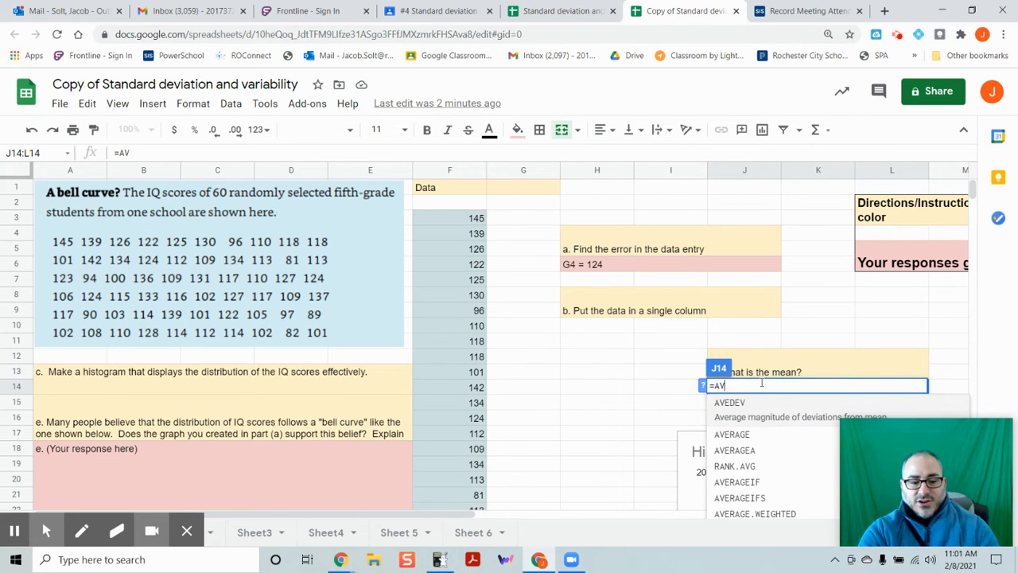
{"action": "type", "text": "ERAGE"}
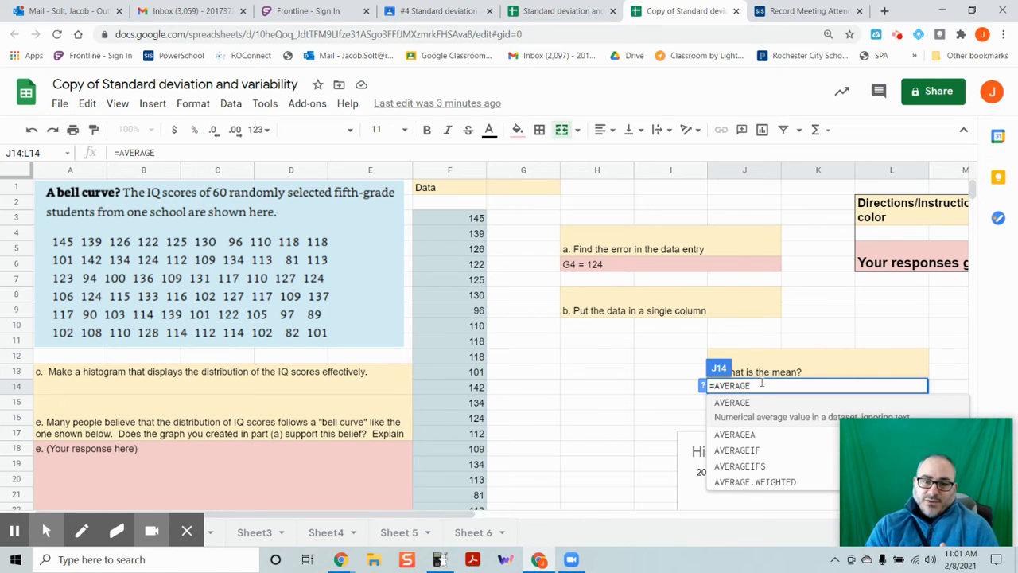
{"action": "type", "text": "("}
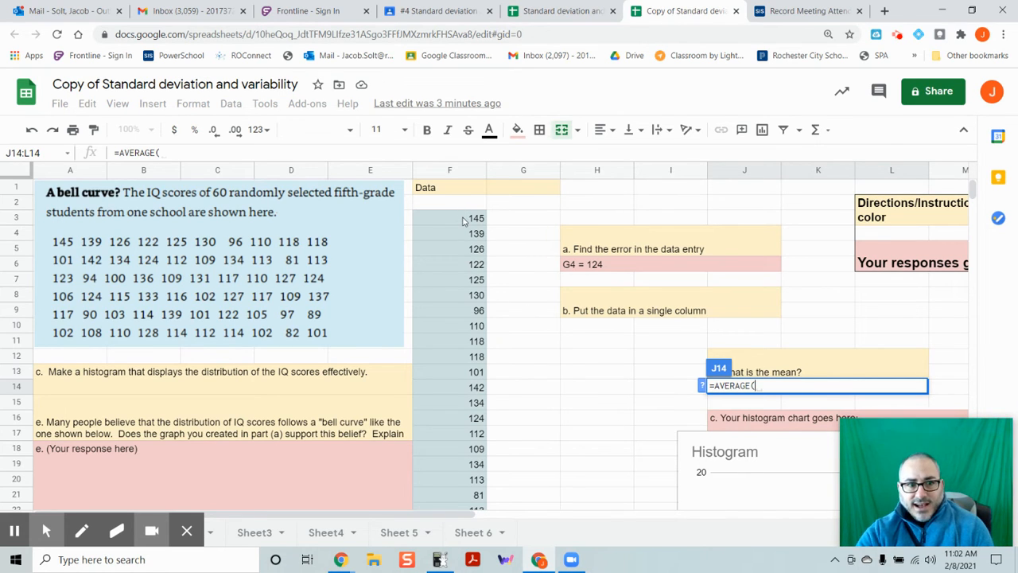
Step: Complete the AVERAGE formula in J14 with the data range F3:F62 and enter it
{"action": "left_click", "coordinate": [464, 220]}
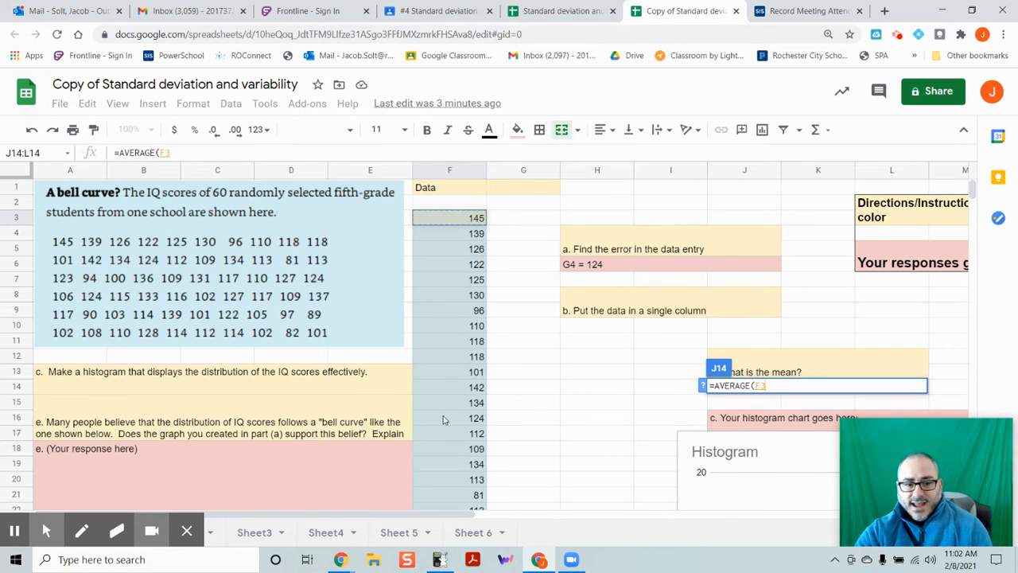
{"action": "scroll", "coordinate": [444, 420], "scroll_direction": "down", "scroll_amount": 5}
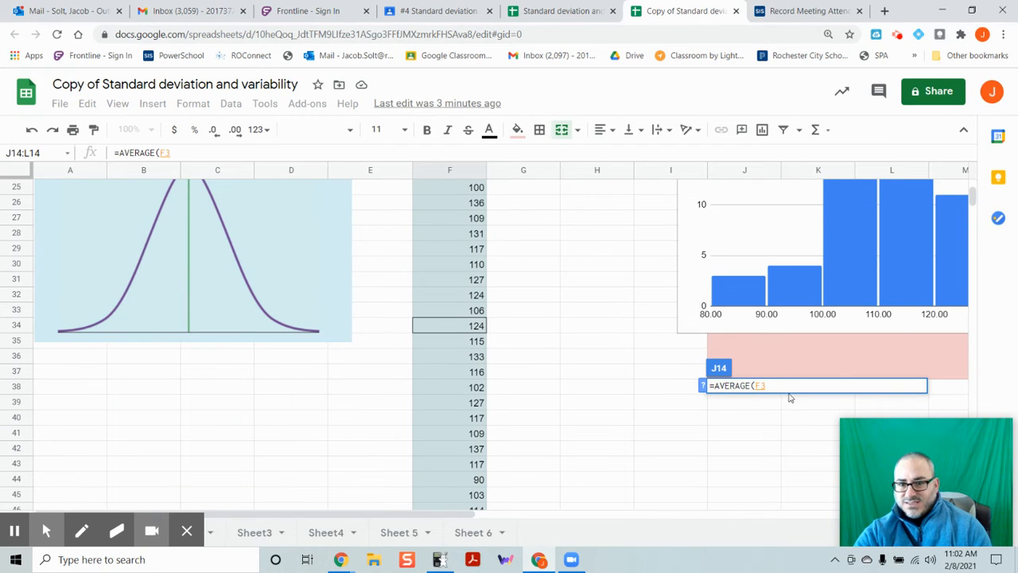
{"action": "scroll", "coordinate": [434, 387], "scroll_direction": "down", "scroll_amount": 5}
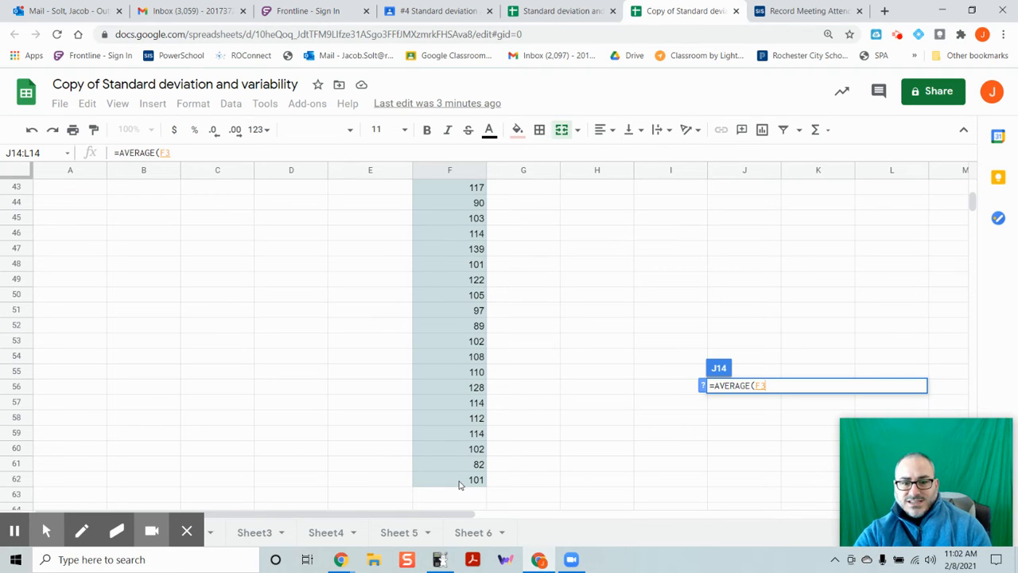
{"action": "left_click_drag", "start_coordinate": [459, 485], "coordinate": [459, 484]}
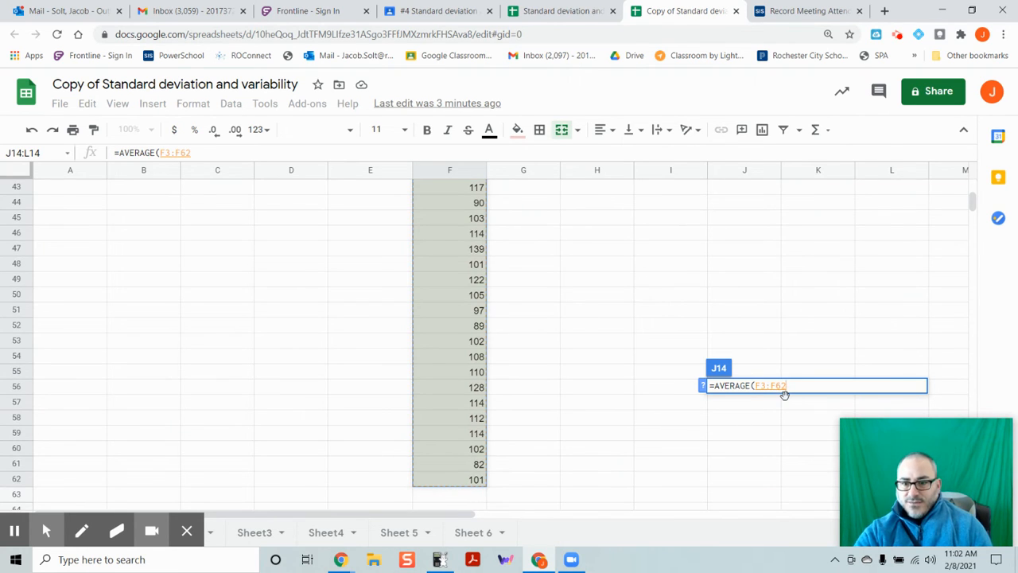
{"action": "scroll", "coordinate": [784, 396], "scroll_direction": "up", "scroll_amount": 10}
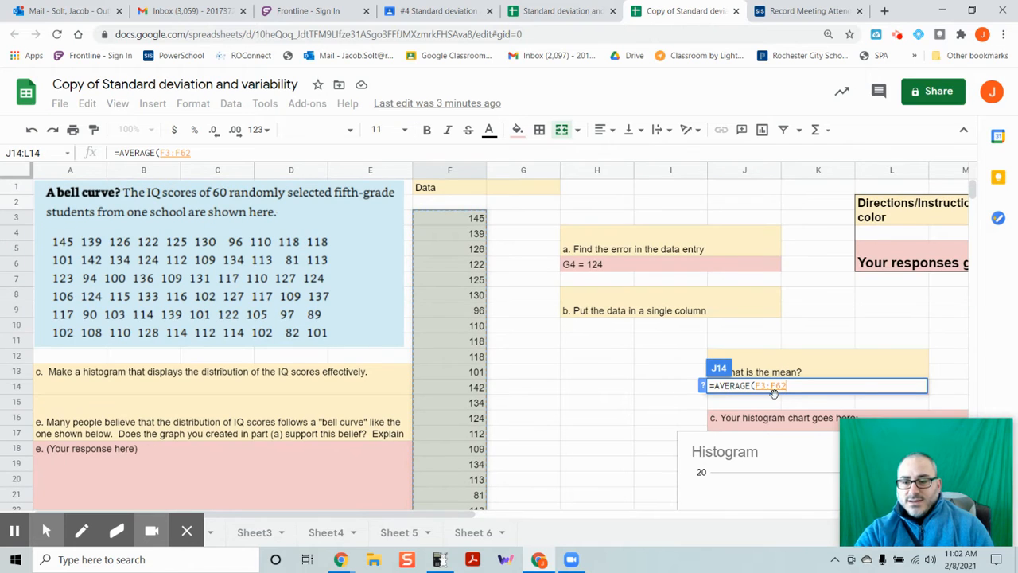
{"action": "type", "text": ")"}
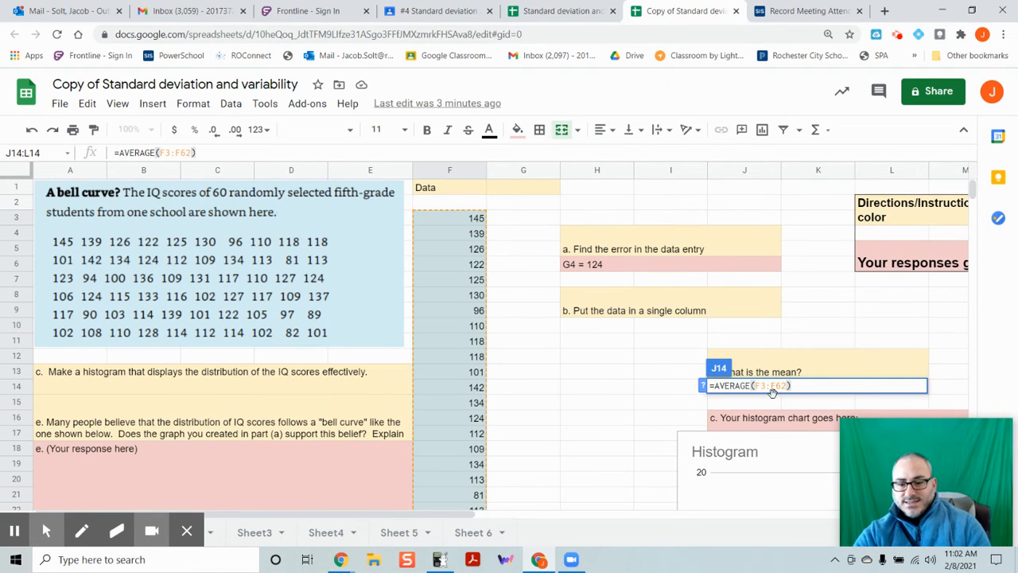
{"action": "key", "text": "Return"}
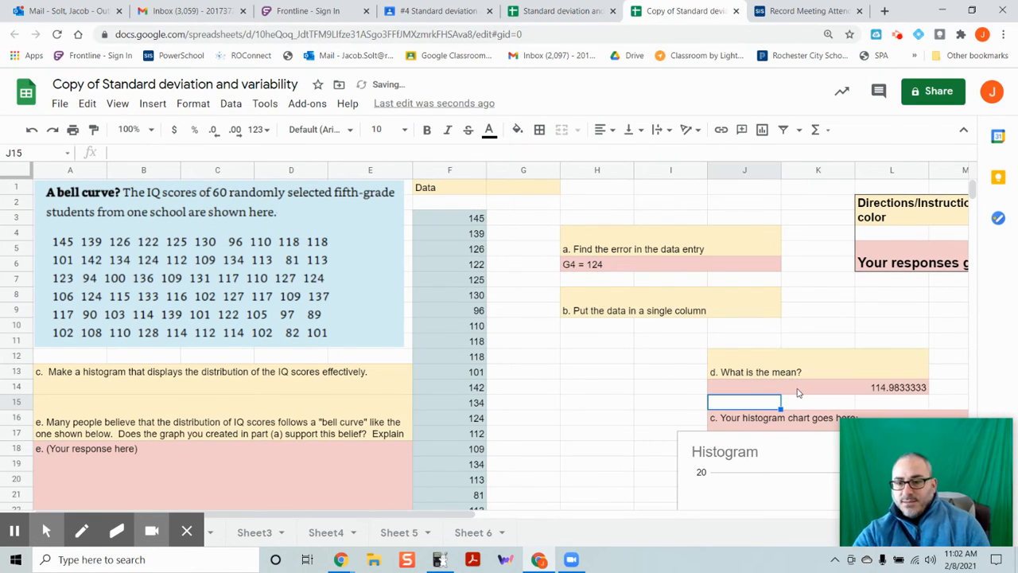
Step: Clear the mean answer in cell J14 and begin a new AVERAGE formula there
{"action": "left_click", "coordinate": [799, 392]}
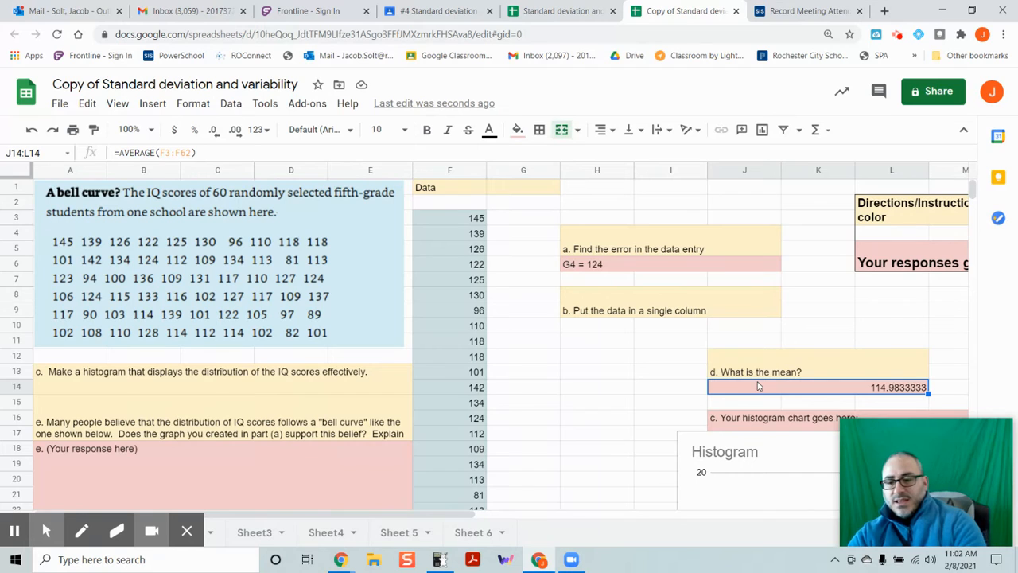
{"action": "key", "text": "Home"}
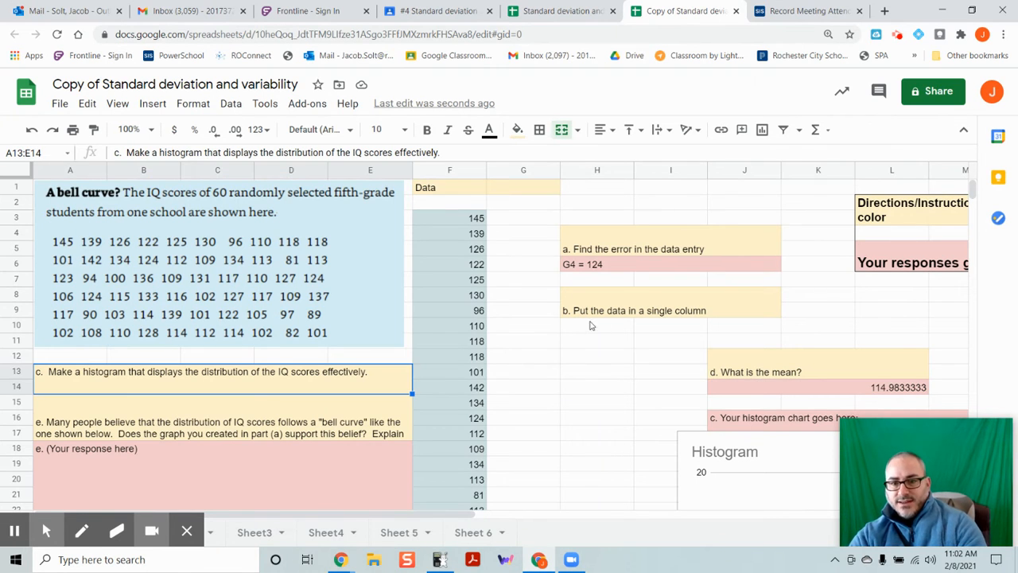
{"action": "left_click", "coordinate": [777, 387]}
{"action": "key", "text": "Delete"}
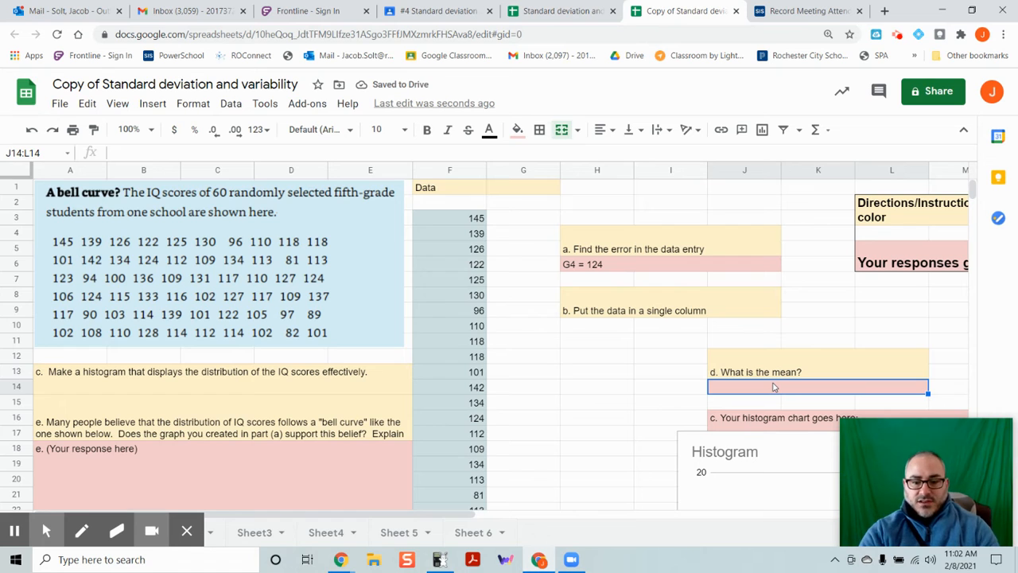
{"action": "type", "text": "="}
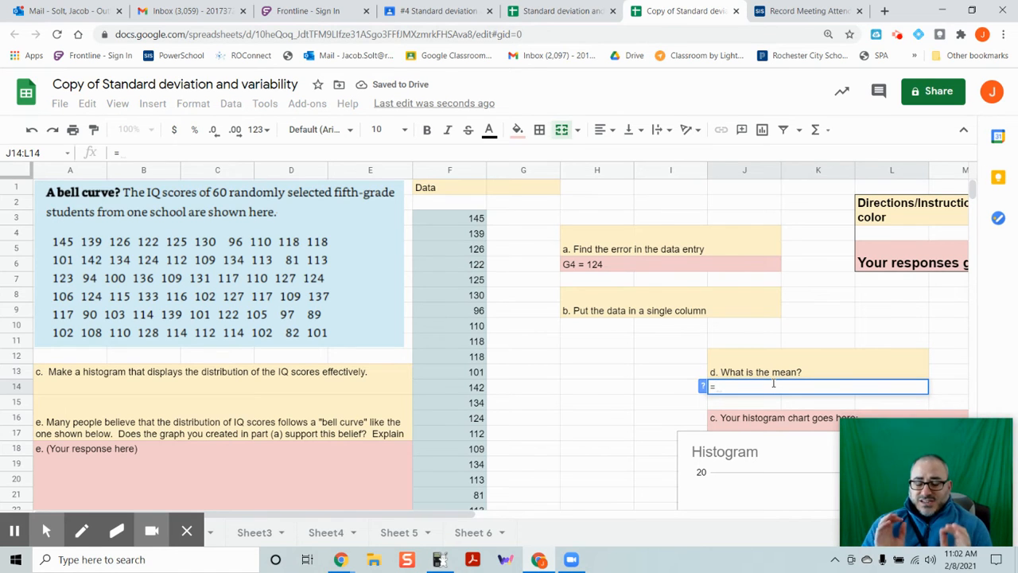
{"action": "type", "text": "AVE"}
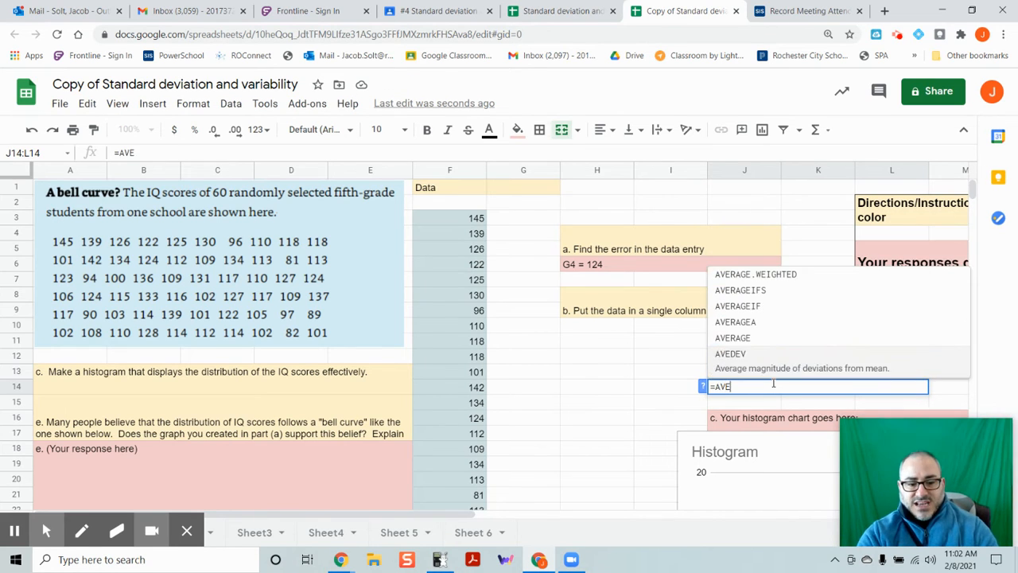
{"action": "type", "text": "RAGE"}
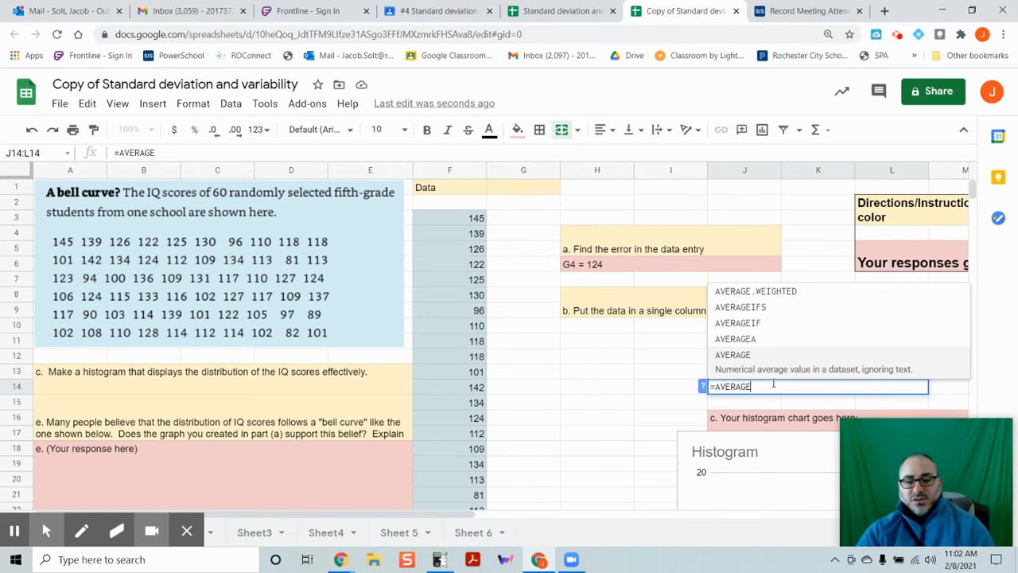
{"action": "type", "text": "("}
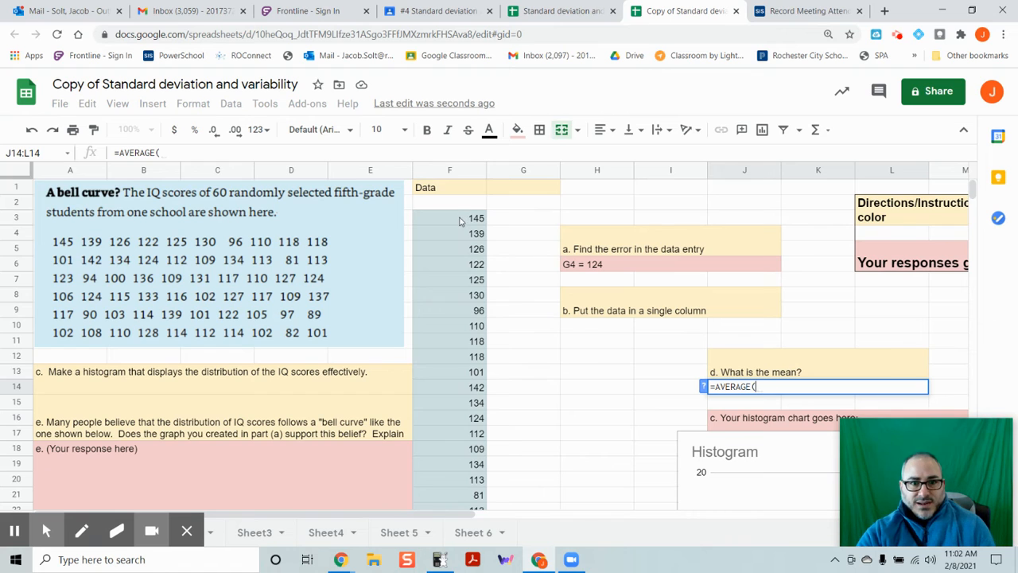
Step: Reference the IQ data range F3:F62 in the AVERAGE formula in J14, close the parenthesis and enter it
{"action": "left_click", "coordinate": [461, 219]}
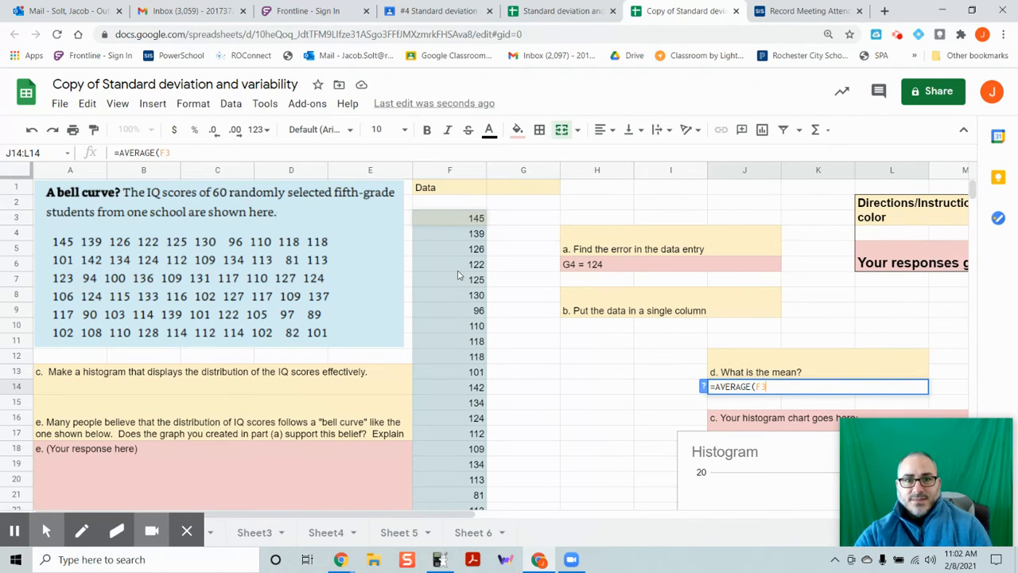
{"action": "type", "text": ":"}
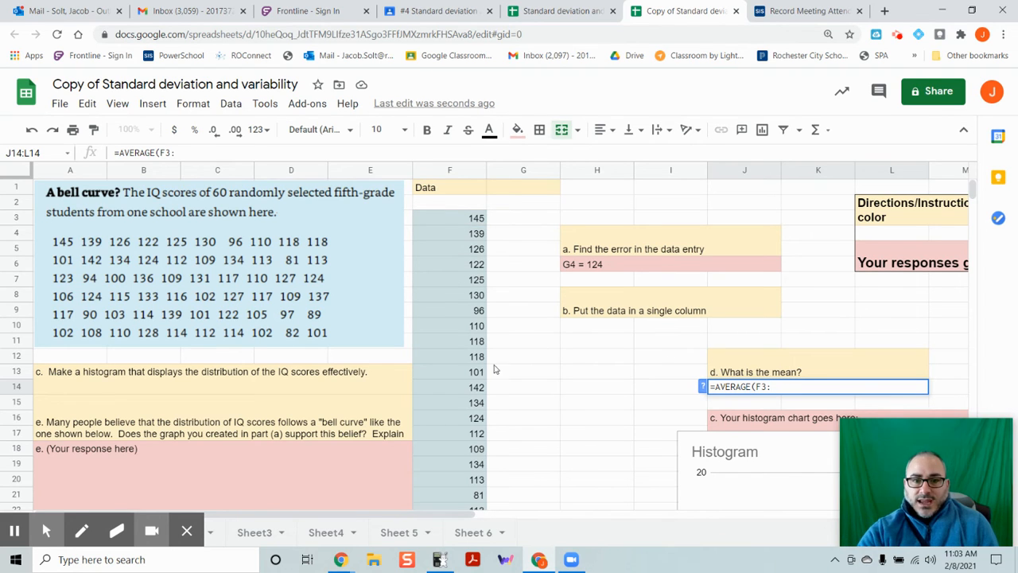
{"action": "scroll", "coordinate": [481, 374], "scroll_direction": "down", "scroll_amount": 4}
{"action": "scroll", "coordinate": [480, 378], "scroll_direction": "down", "scroll_amount": 15}
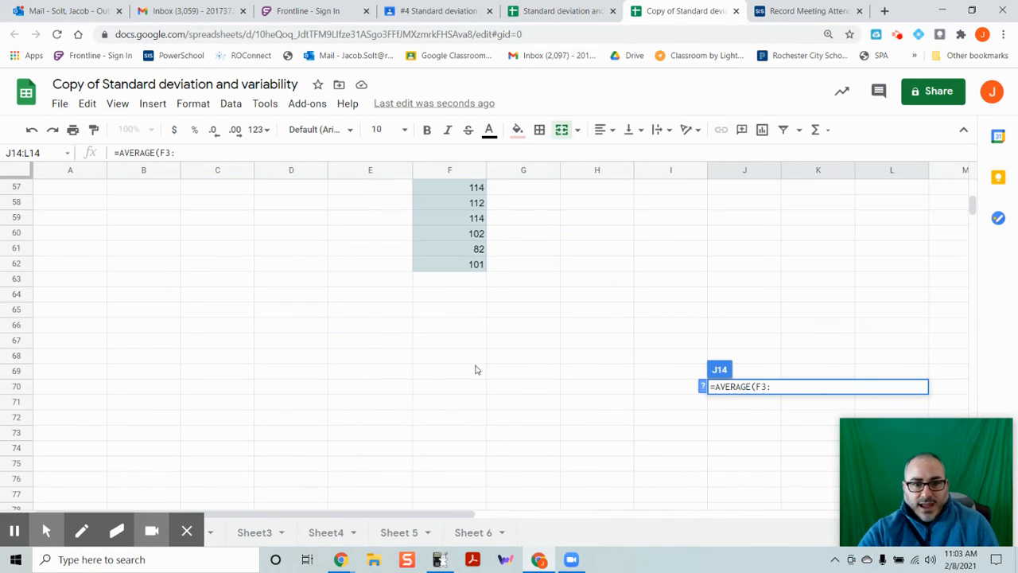
{"action": "type", "text": "F62"}
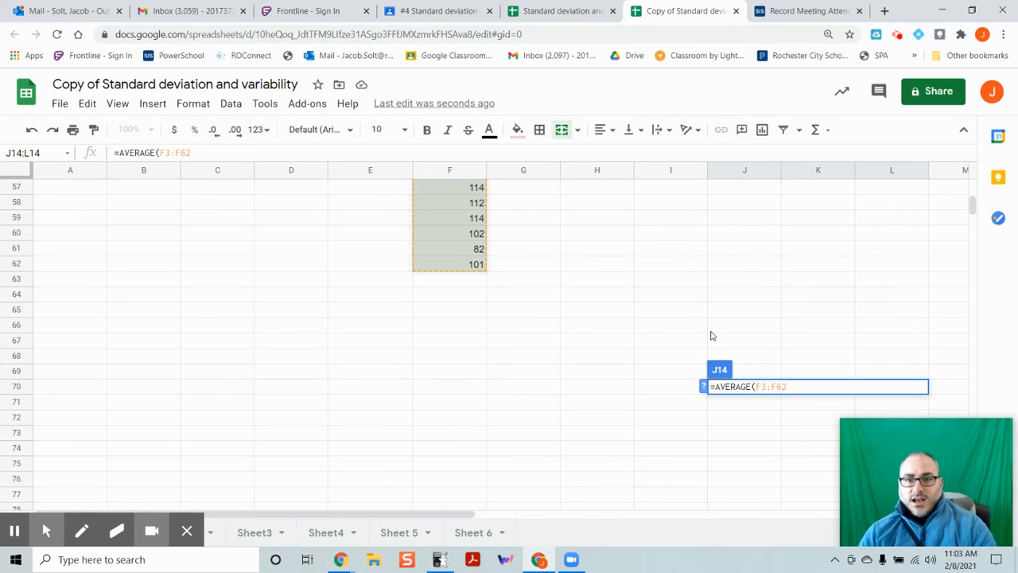
{"action": "type", "text": ")"}
{"action": "key", "text": "Return"}
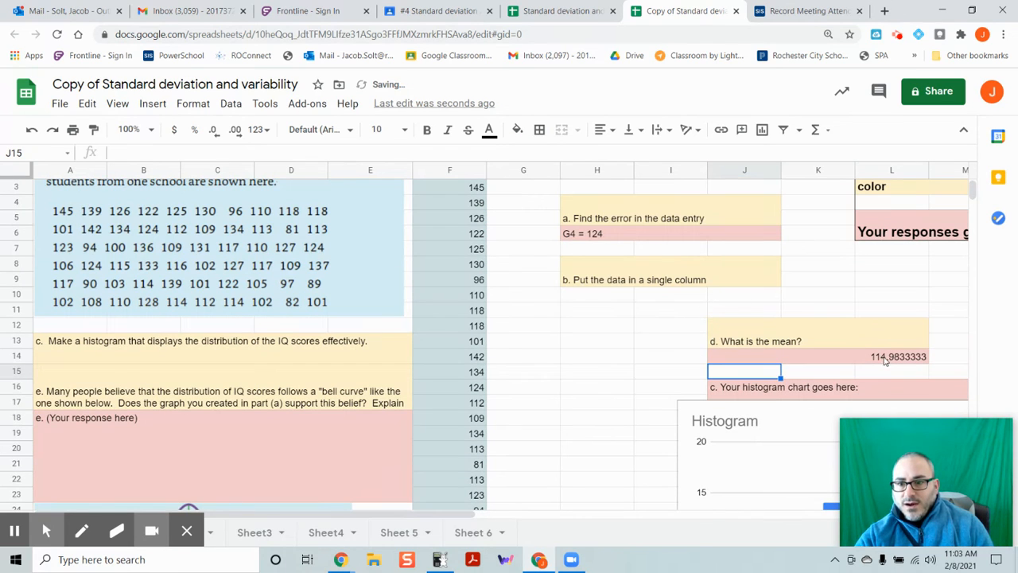
Step: Review the mean formula in J14 against the first and last data cells, F3 and F62
{"action": "left_click", "coordinate": [889, 360]}
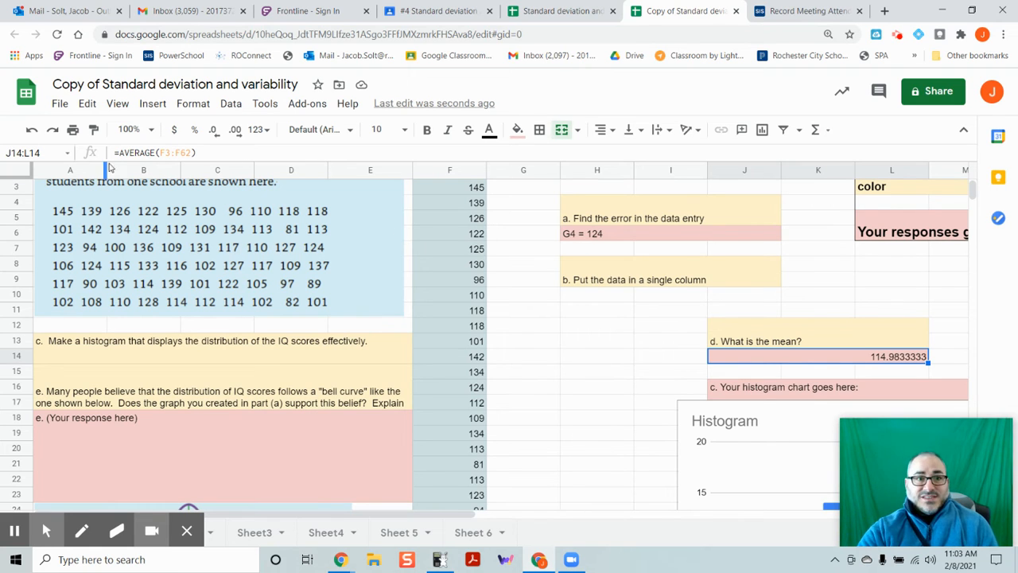
{"action": "scroll", "coordinate": [468, 264], "scroll_direction": "up", "scroll_amount": 1}
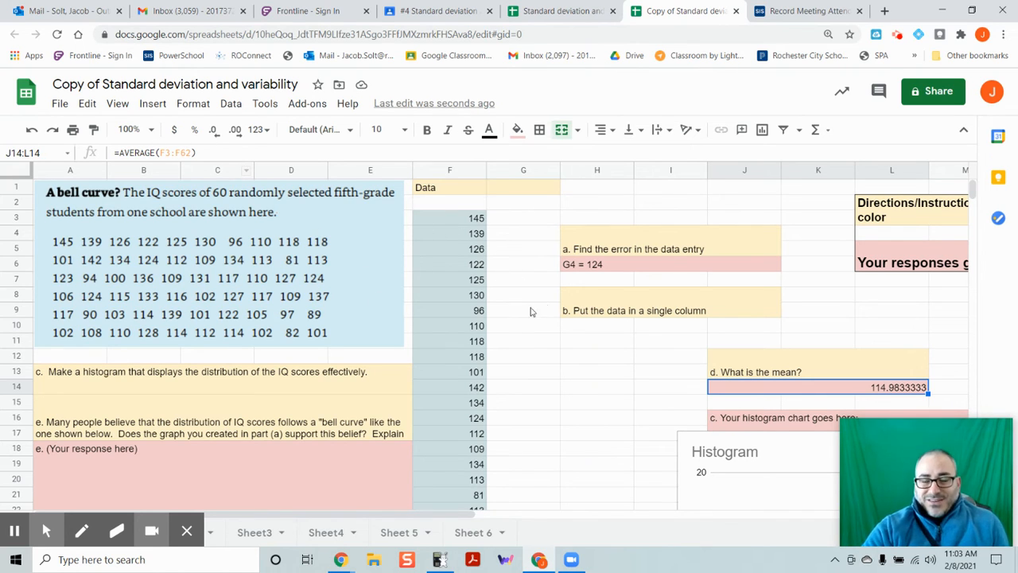
{"action": "left_click", "coordinate": [468, 225]}
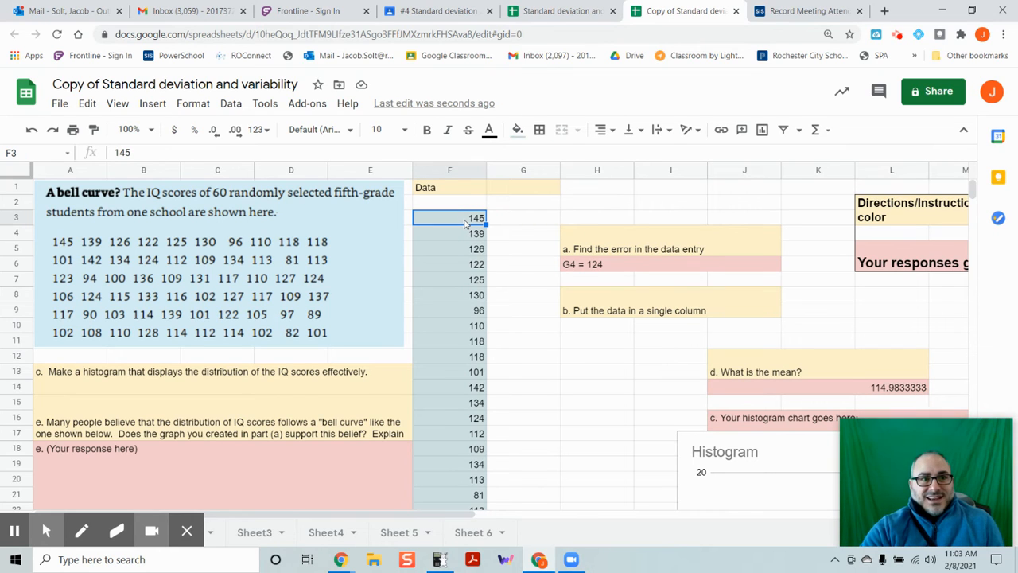
{"action": "scroll", "coordinate": [457, 247], "scroll_direction": "down", "scroll_amount": 11}
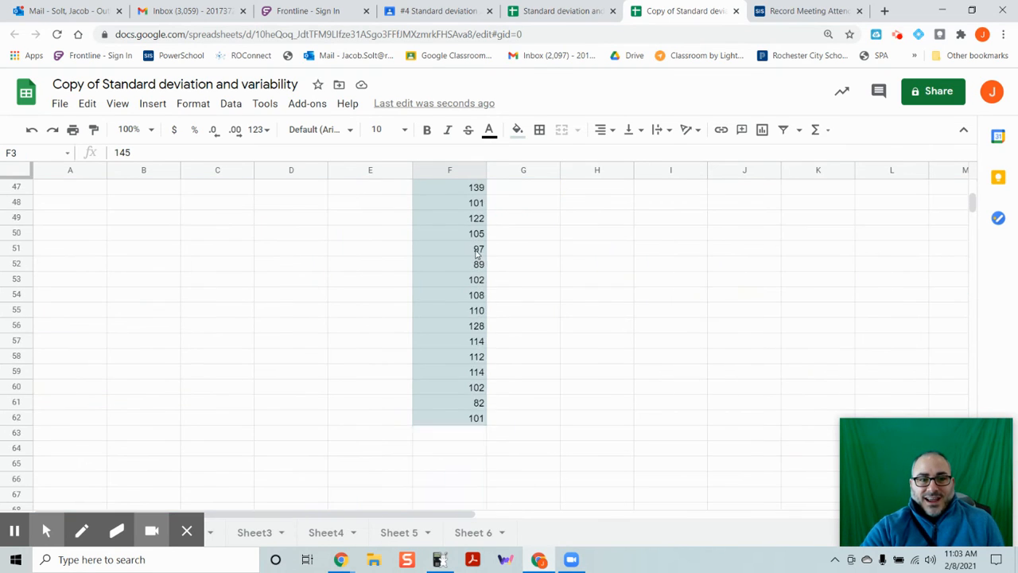
{"action": "left_click", "coordinate": [448, 267]}
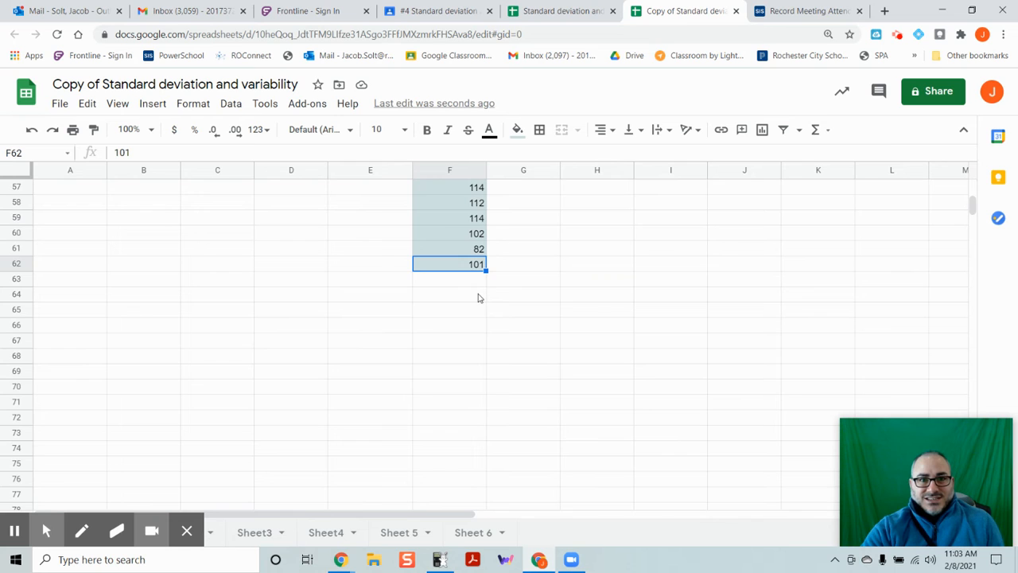
{"action": "scroll", "coordinate": [480, 296], "scroll_direction": "up", "scroll_amount": 11}
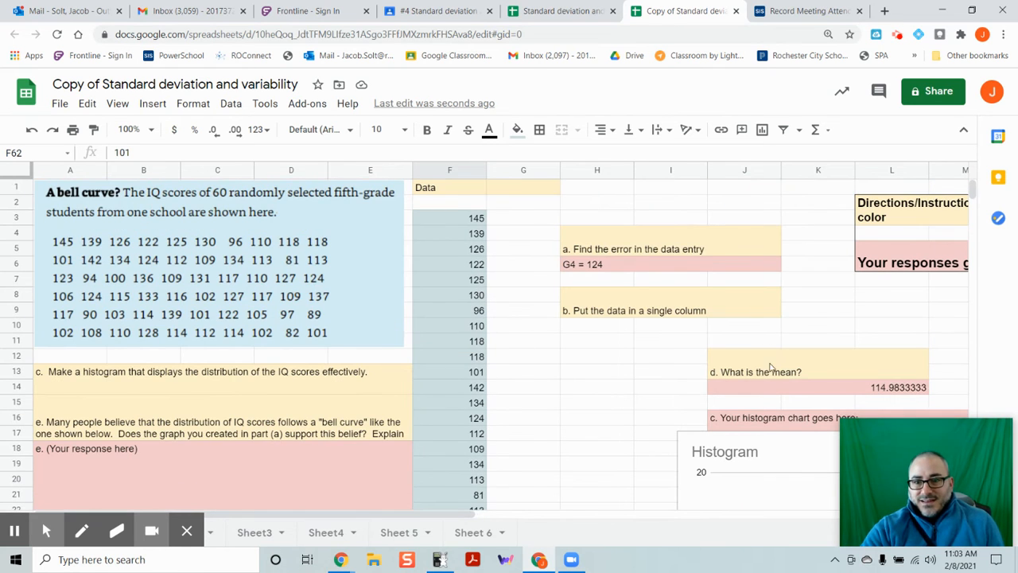
{"action": "left_click", "coordinate": [778, 388]}
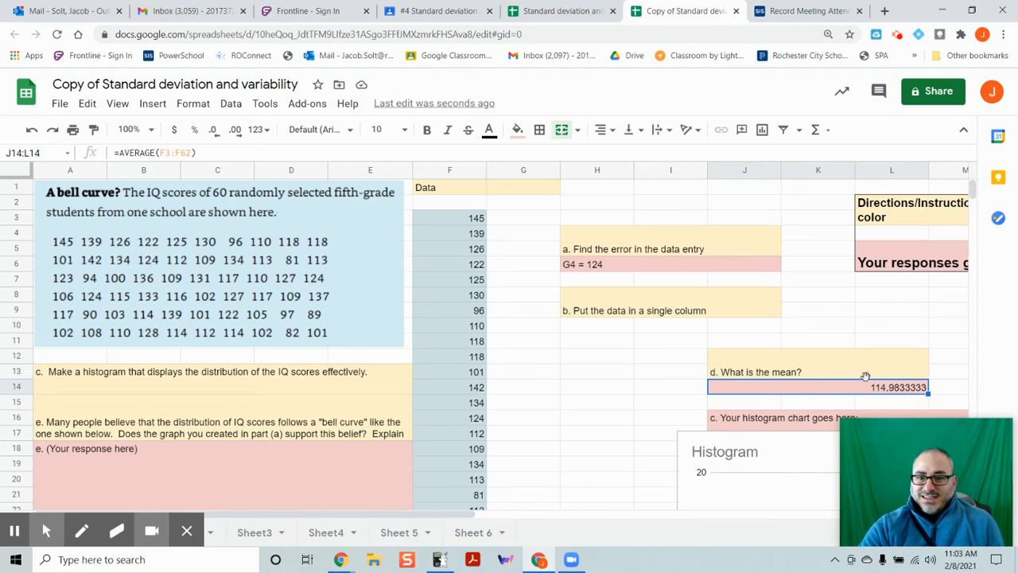
Step: Read question e about the bell curve and examine the bell curve picture below its response area
{"action": "scroll", "coordinate": [866, 374], "scroll_direction": "down", "scroll_amount": 1}
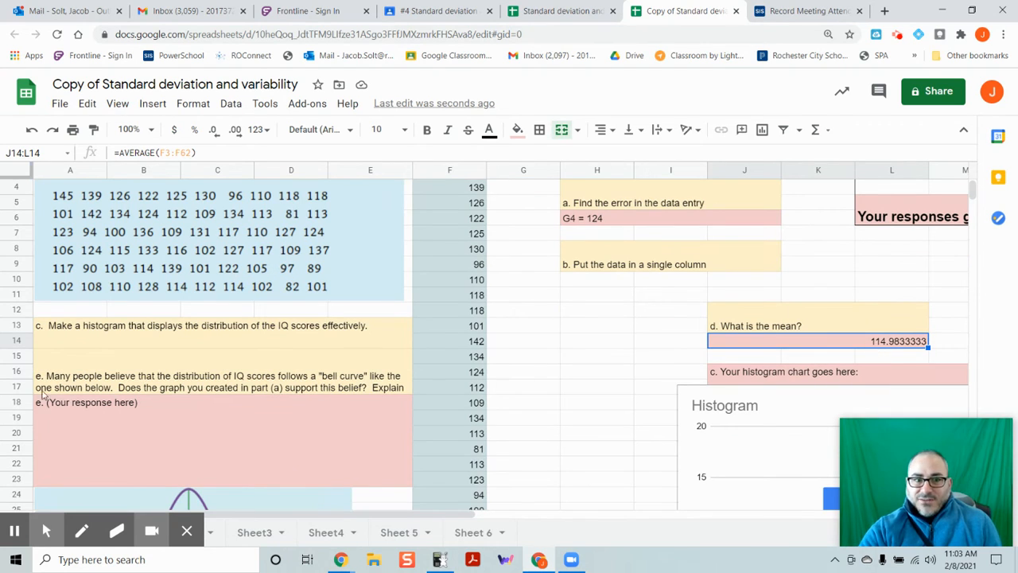
{"action": "left_click", "coordinate": [145, 432]}
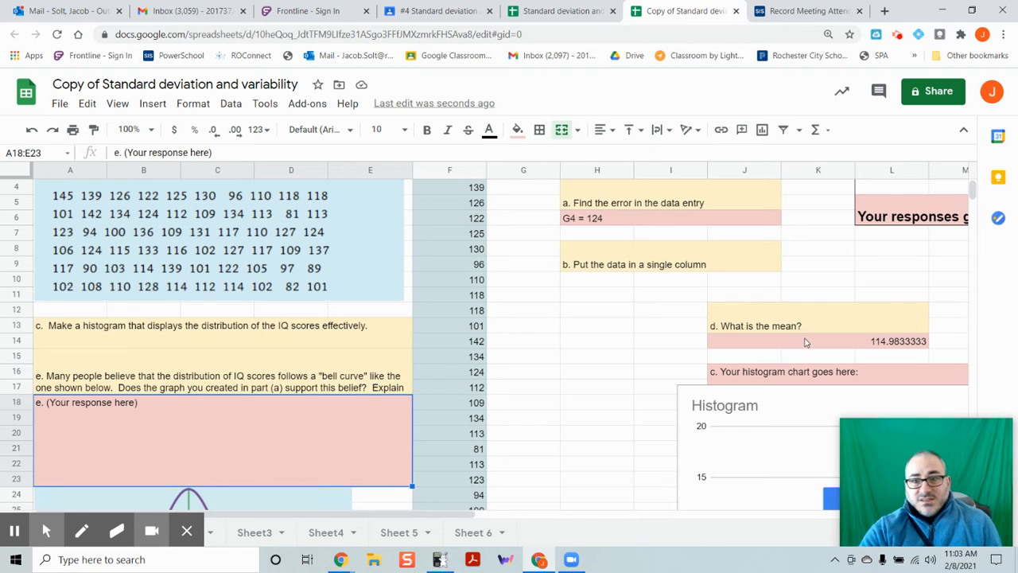
{"action": "left_click", "coordinate": [789, 343]}
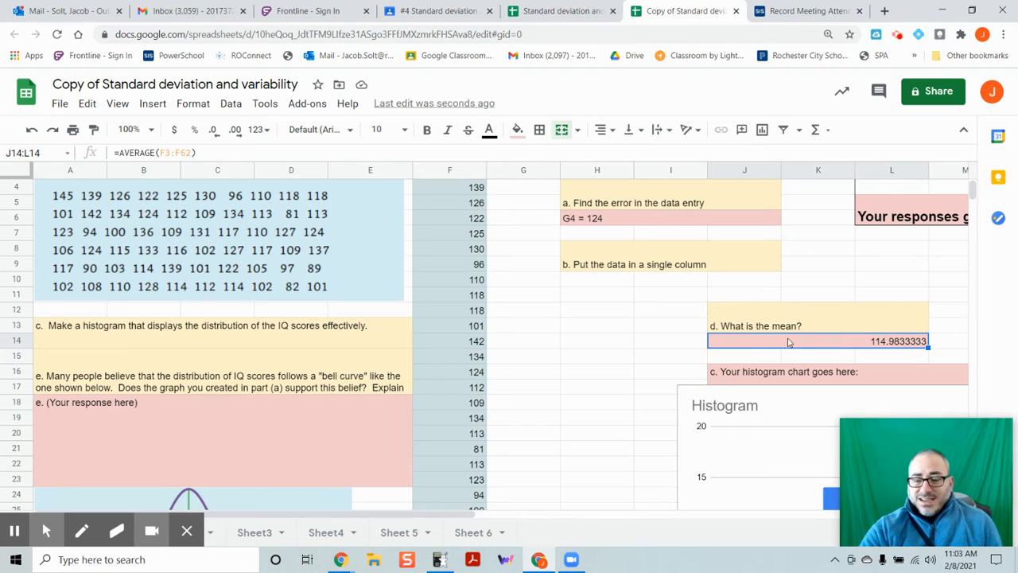
{"action": "left_click", "coordinate": [191, 422]}
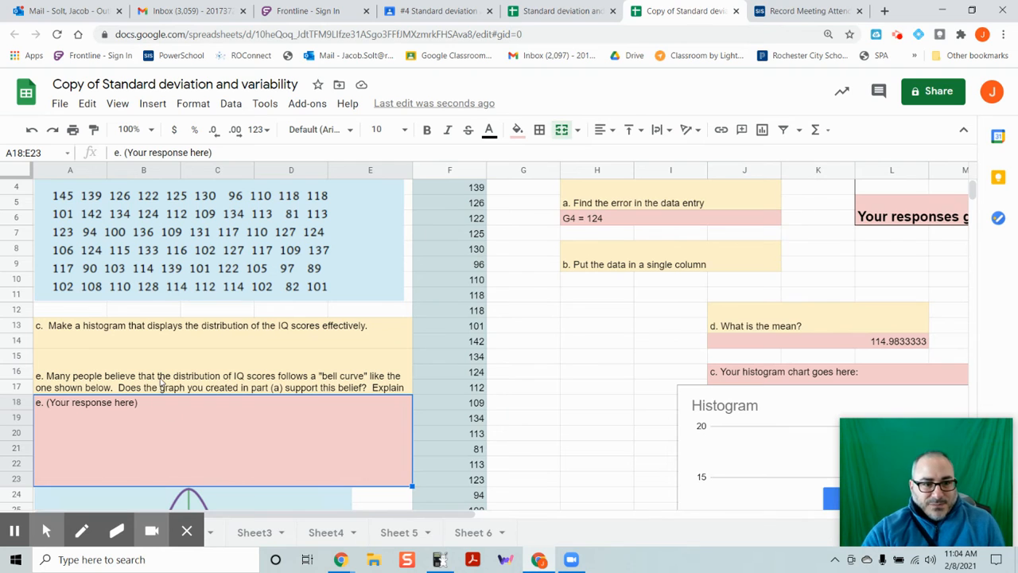
{"action": "left_click", "coordinate": [160, 387]}
{"action": "scroll", "coordinate": [278, 399], "scroll_direction": "down", "scroll_amount": 3}
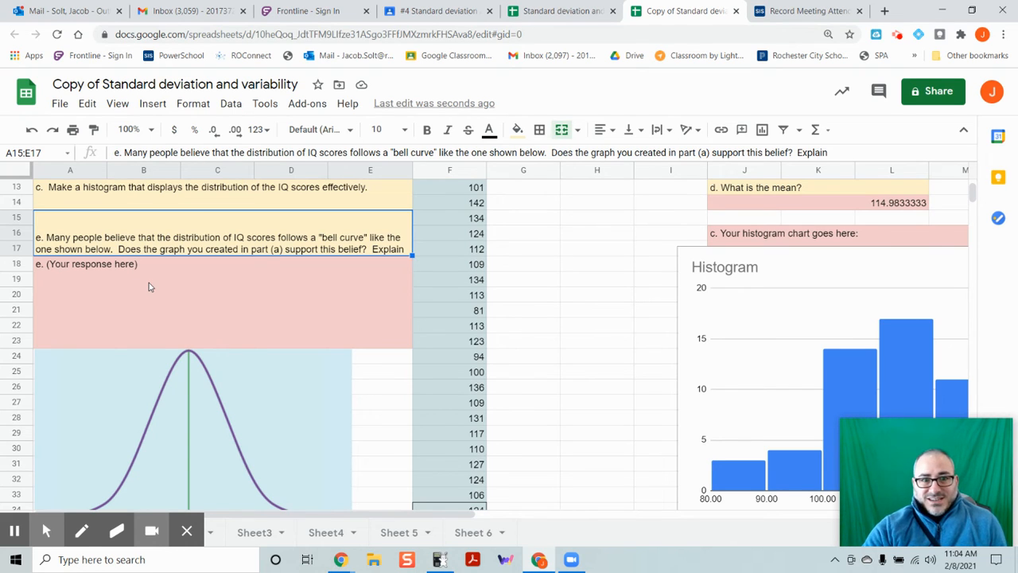
{"action": "scroll", "coordinate": [149, 285], "scroll_direction": "down", "scroll_amount": 1}
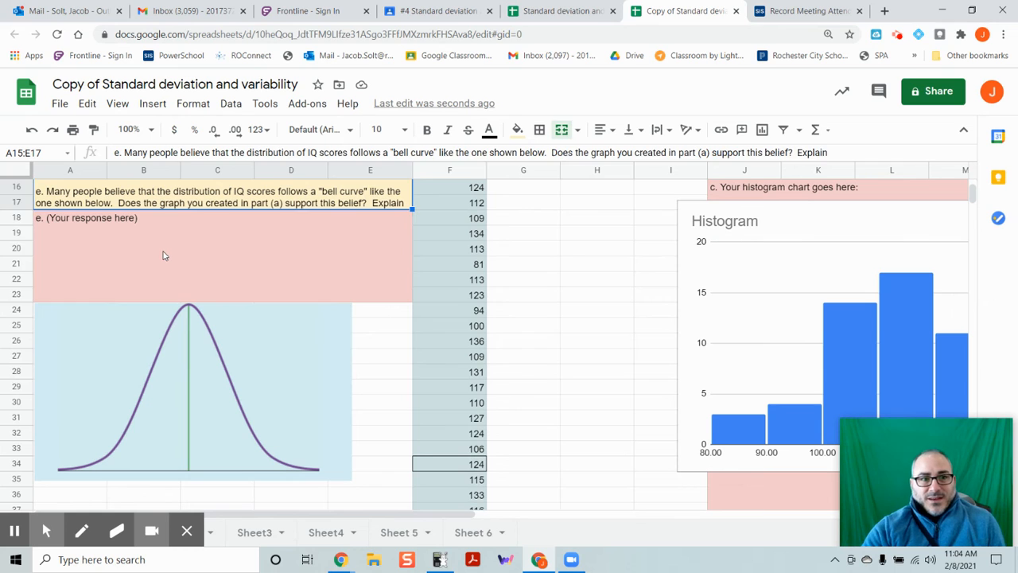
Step: Move the histogram chart closer to the bell curve picture so it starts near column H
{"action": "left_click", "coordinate": [163, 251]}
{"action": "left_click", "coordinate": [840, 276]}
{"action": "left_click_drag", "start_coordinate": [841, 211], "coordinate": [707, 204]}
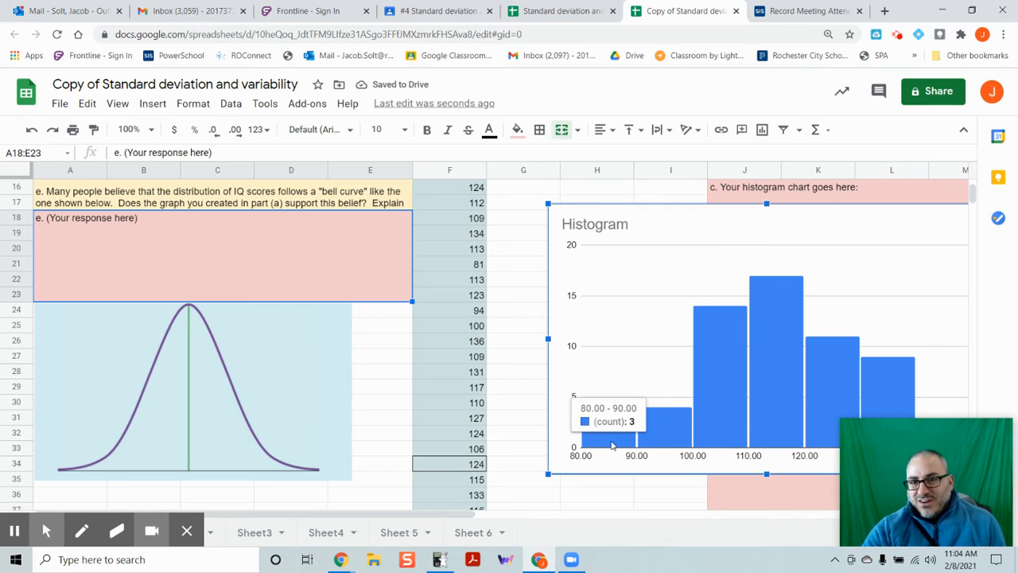
{"action": "mouse_move", "coordinate": [971, 430]}
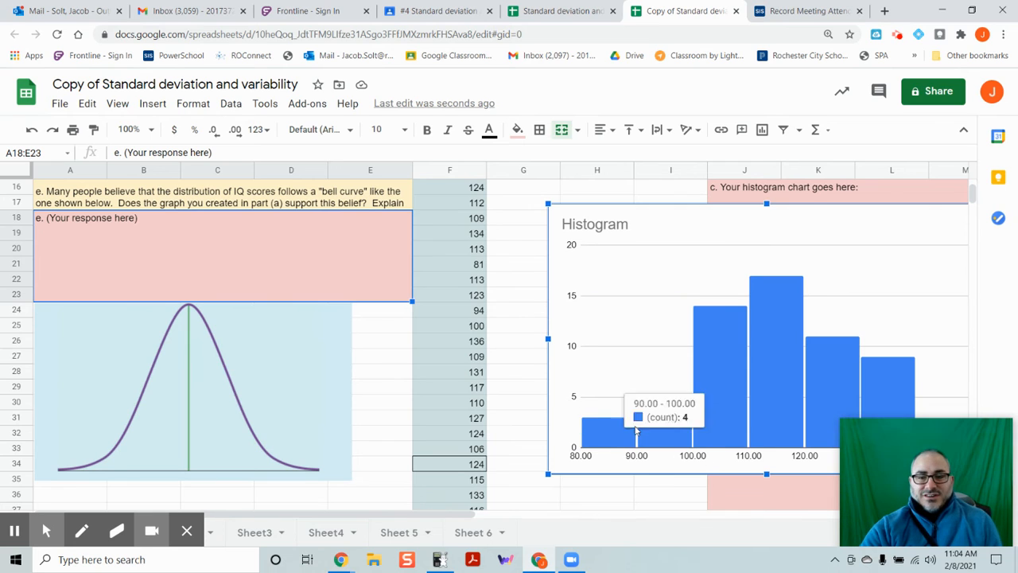
Step: Replace the question e response placeholder with "With an interval of 10, we could say that the data is roughly normally distributed."
{"action": "left_click", "coordinate": [209, 241]}
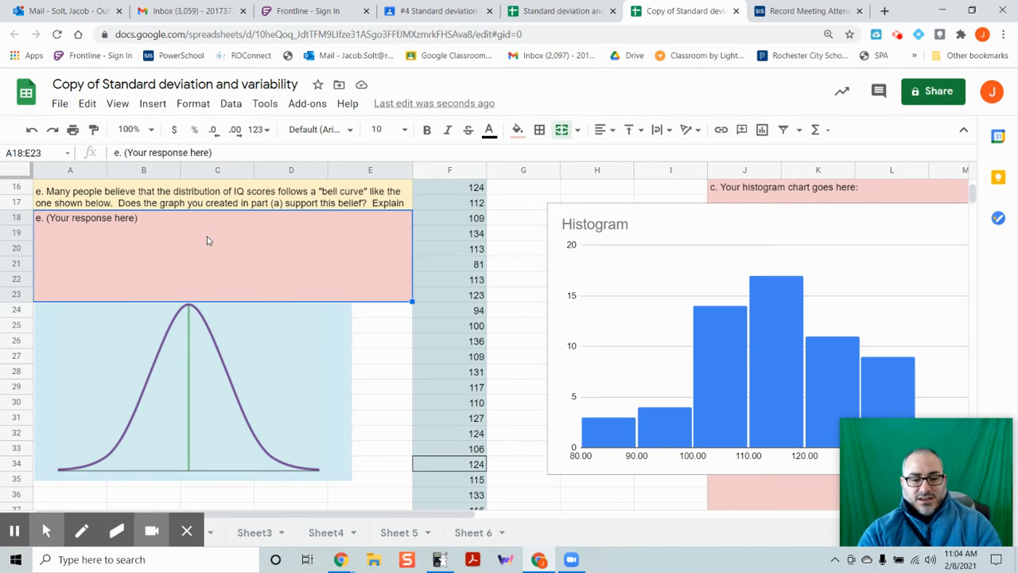
{"action": "type", "text": "With an interval of 10, we could sa"}
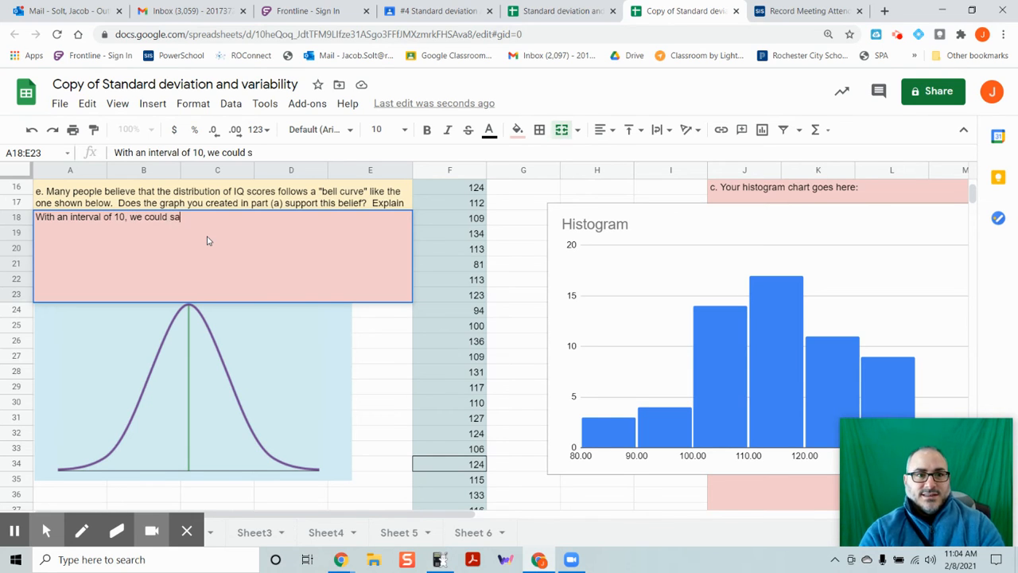
{"action": "type", "text": "y that the data is rough"}
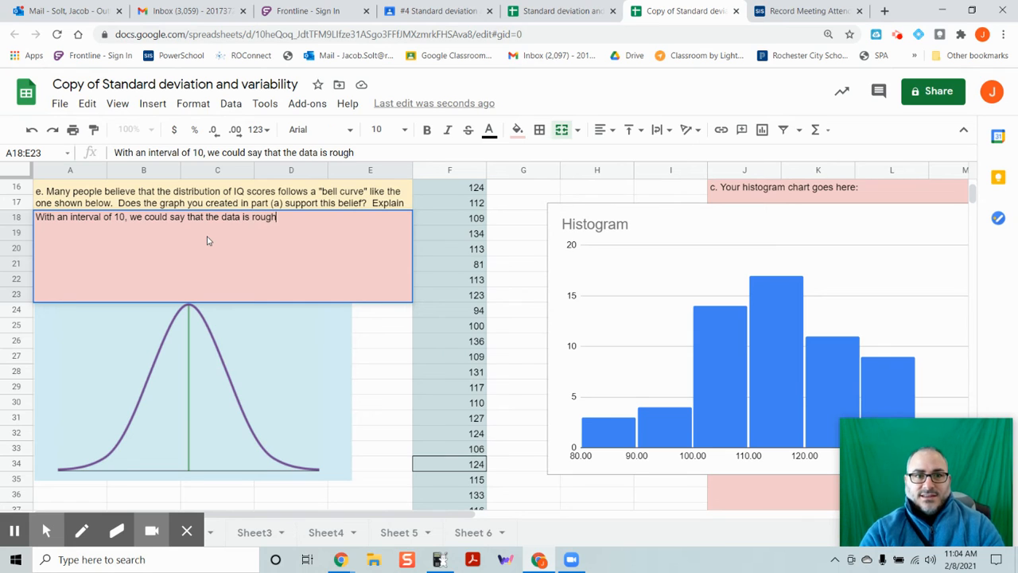
{"action": "type", "text": "ly normal"}
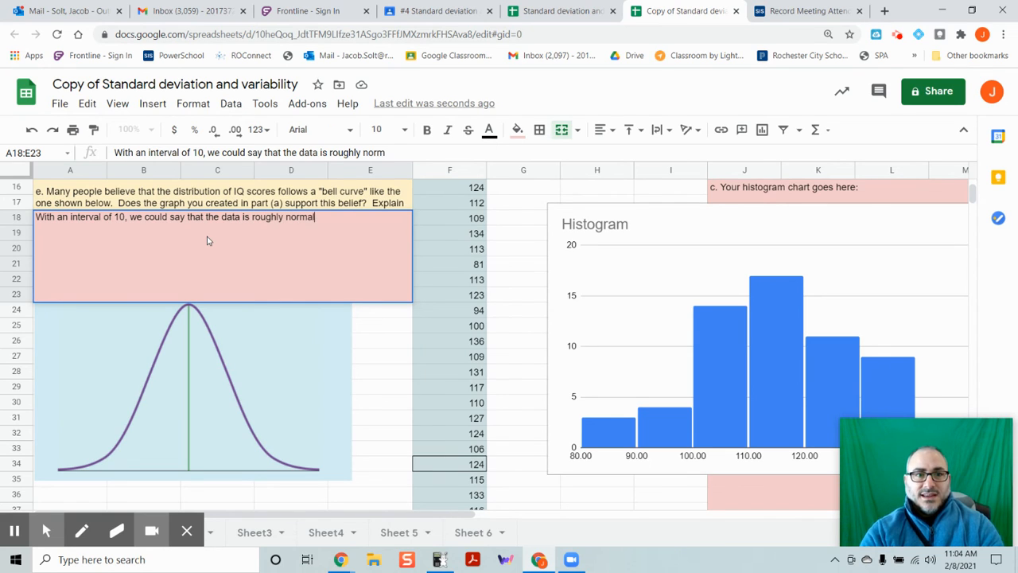
{"action": "type", "text": "ly distributee"}
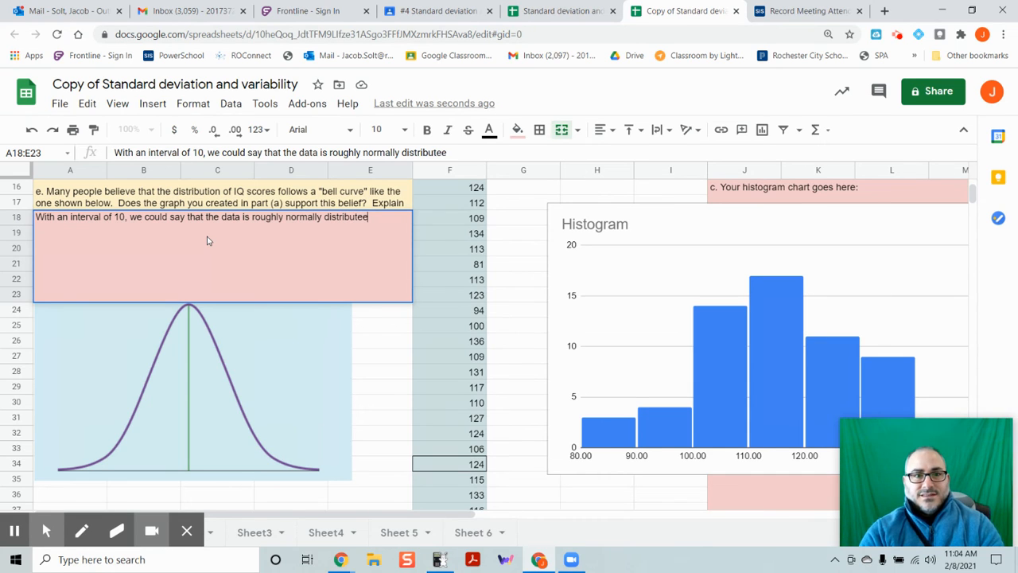
{"action": "key", "text": "BackSpace"}
{"action": "type", "text": "d."}
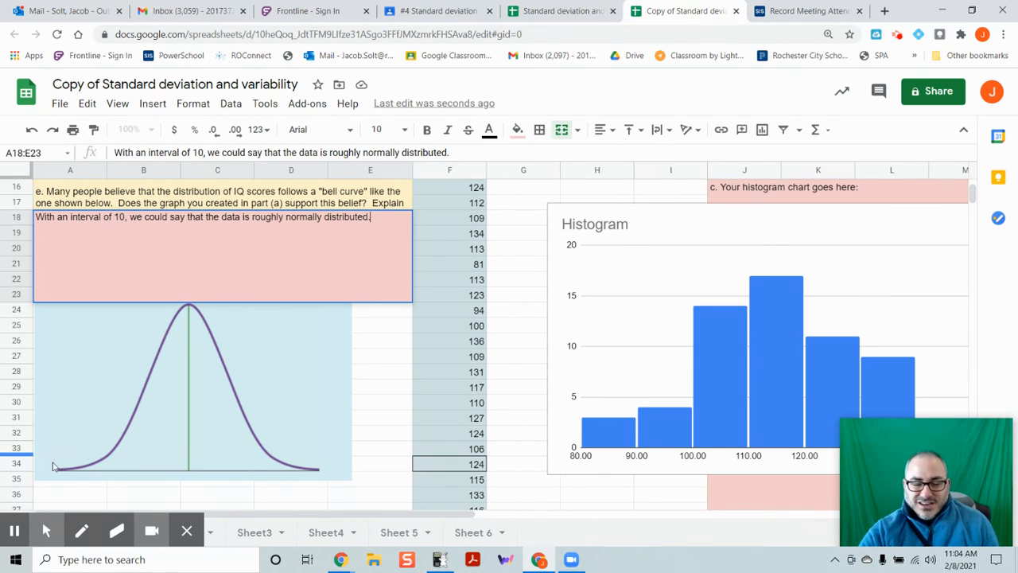
Step: Move the histogram chart closer to the data column so it starts in column G, and set its bucket size to 5
{"action": "left_click", "coordinate": [784, 323]}
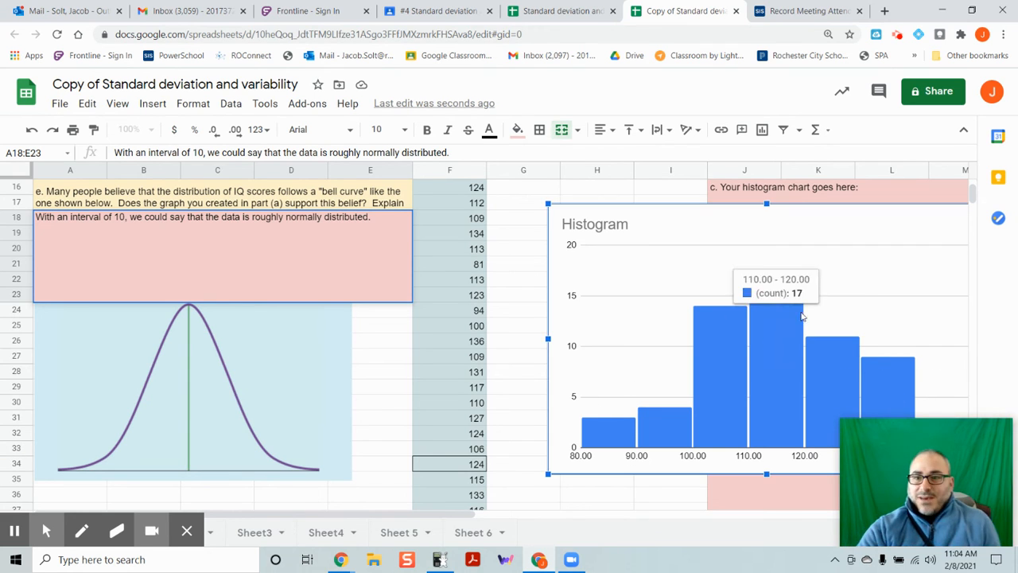
{"action": "left_click_drag", "start_coordinate": [879, 241], "coordinate": [828, 246]}
{"action": "left_click", "coordinate": [924, 220]}
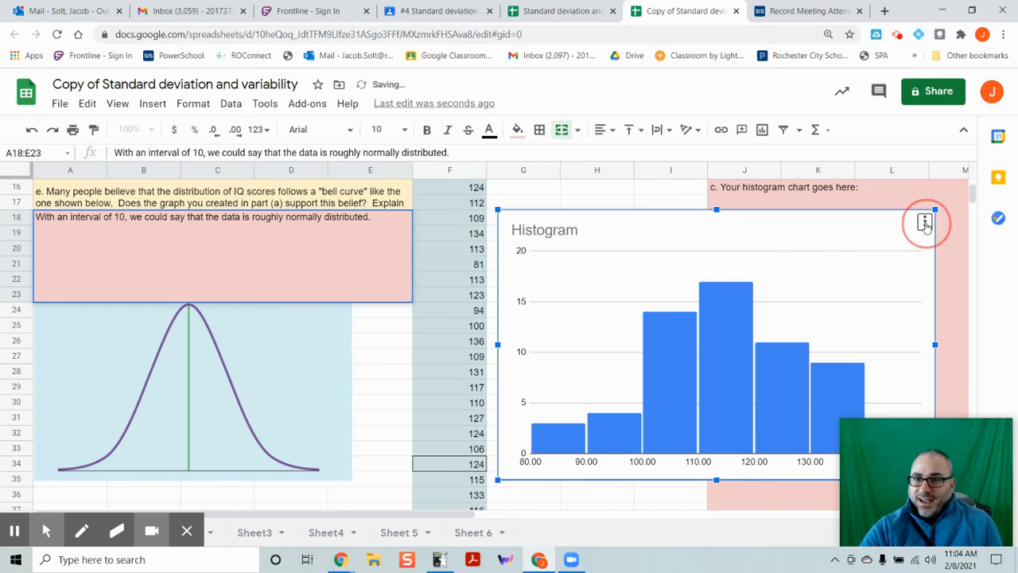
{"action": "left_click", "coordinate": [900, 246]}
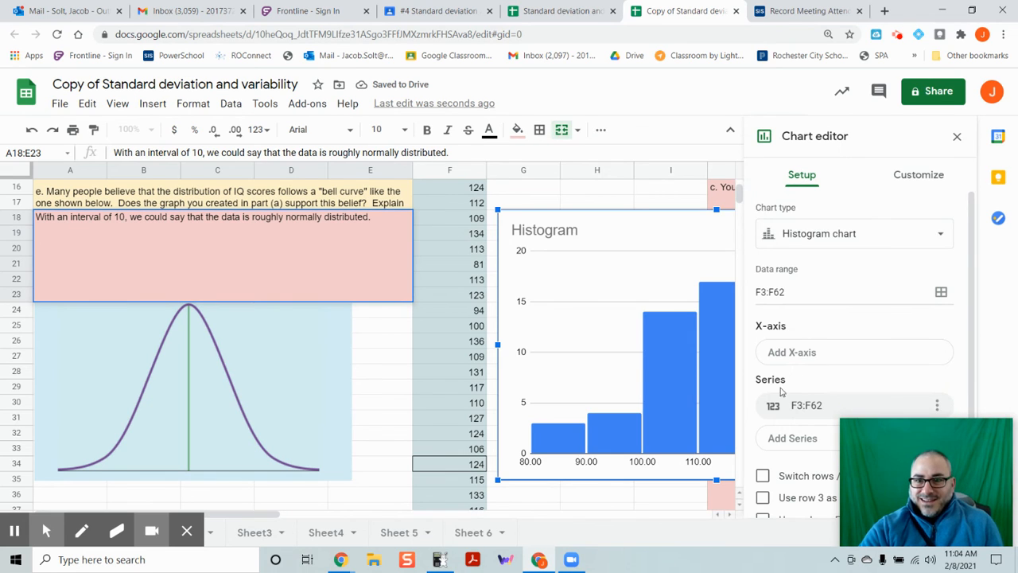
{"action": "left_click", "coordinate": [920, 183]}
{"action": "left_click", "coordinate": [845, 255]}
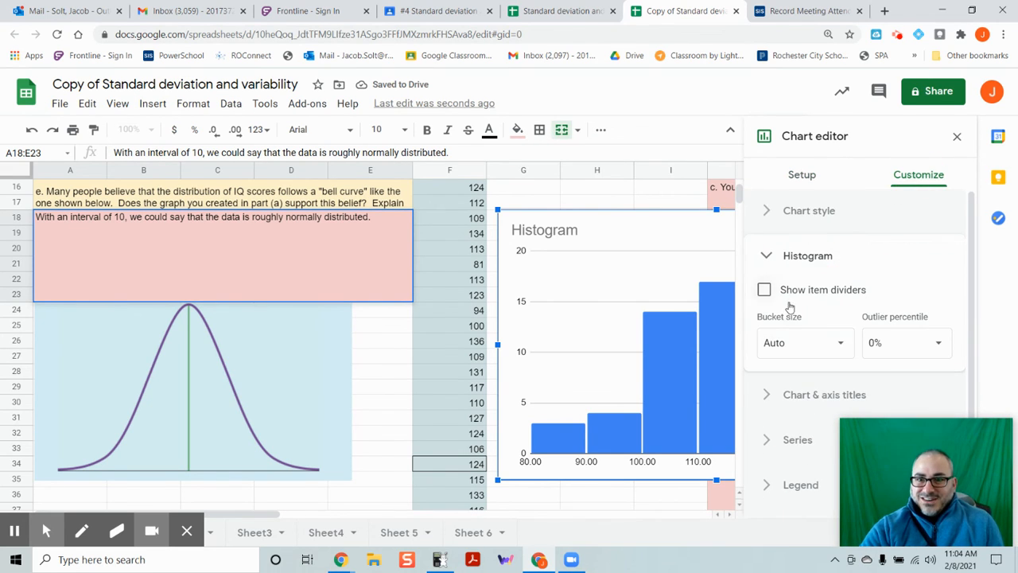
{"action": "left_click", "coordinate": [788, 342]}
{"action": "left_click", "coordinate": [790, 446]}
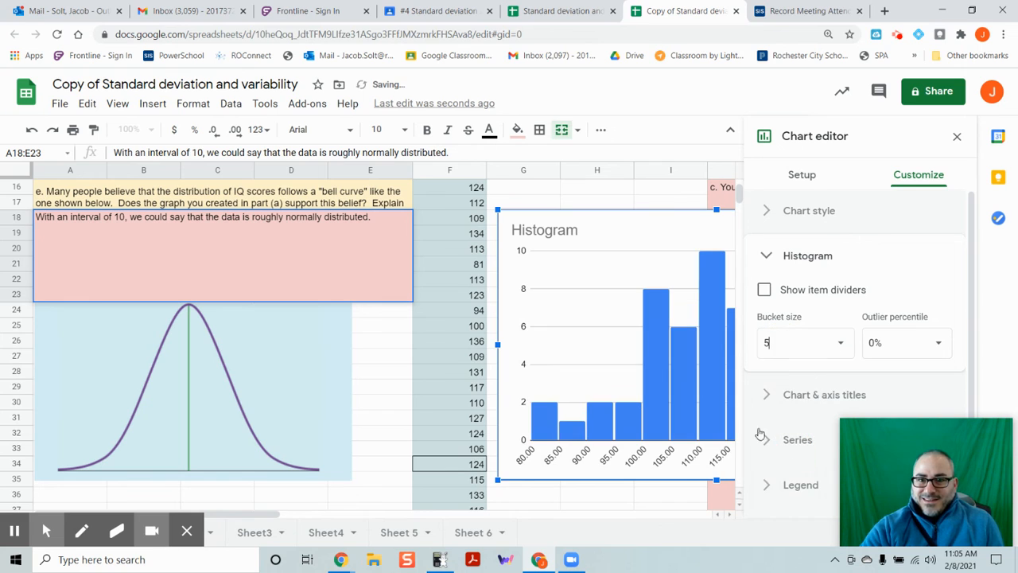
{"action": "left_click", "coordinate": [957, 136]}
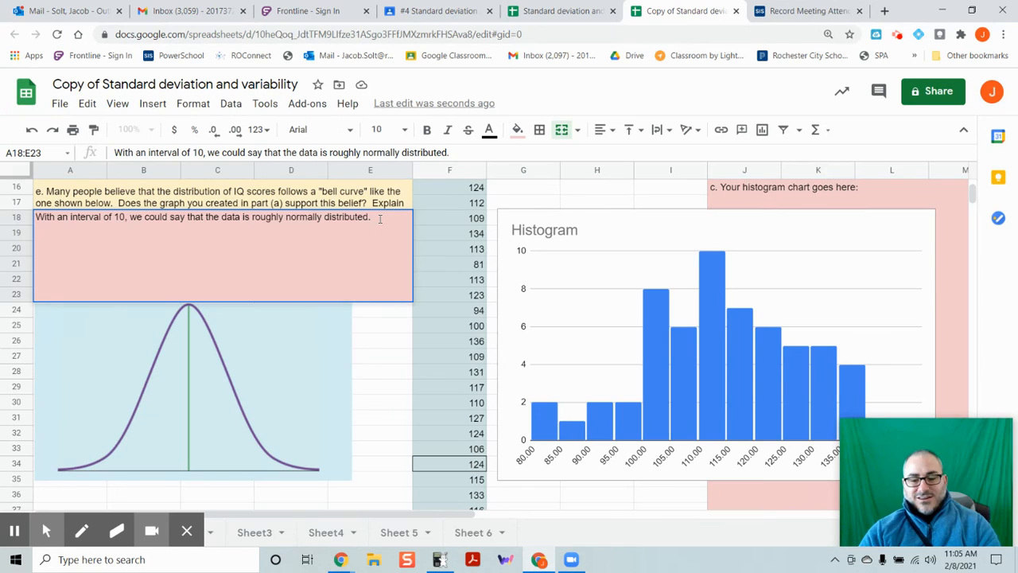
Step: Append "With an interval of 5, the data does not appear to be normaly distribute." to the question e response
{"action": "key", "text": "Escape"}
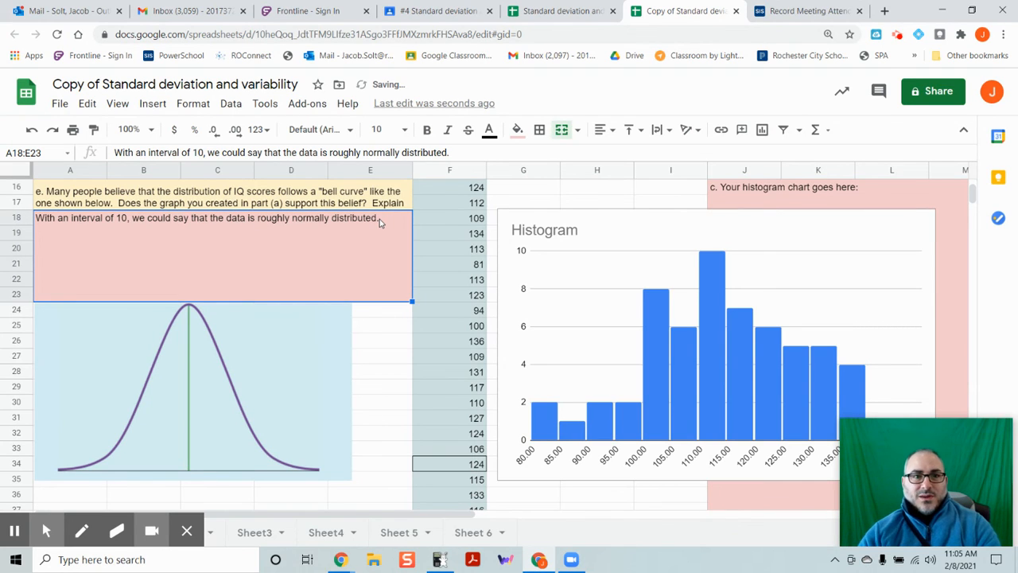
{"action": "left_click", "coordinate": [379, 219]}
{"action": "left_click", "coordinate": [460, 153]}
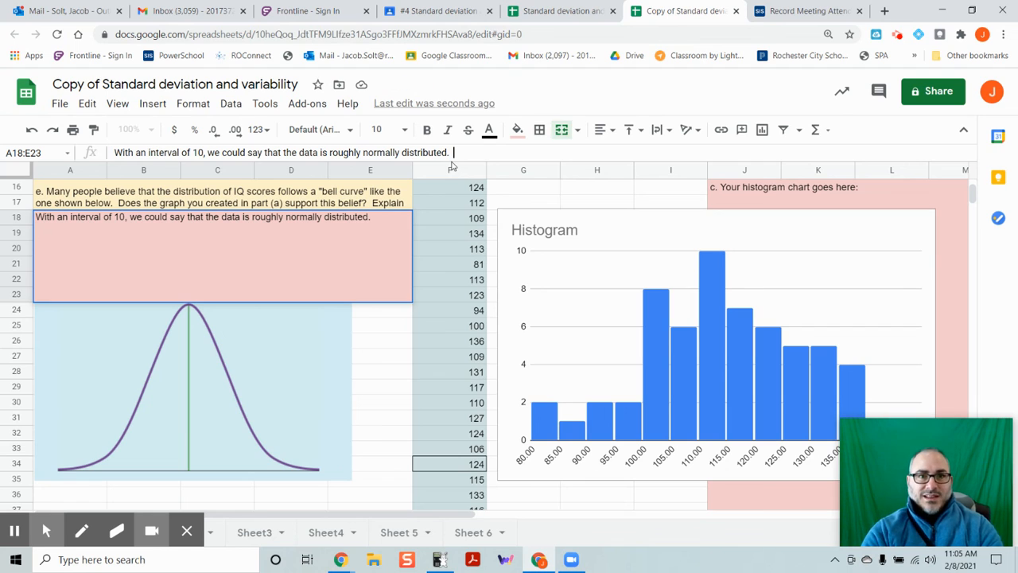
{"action": "type", "text": "With and int"}
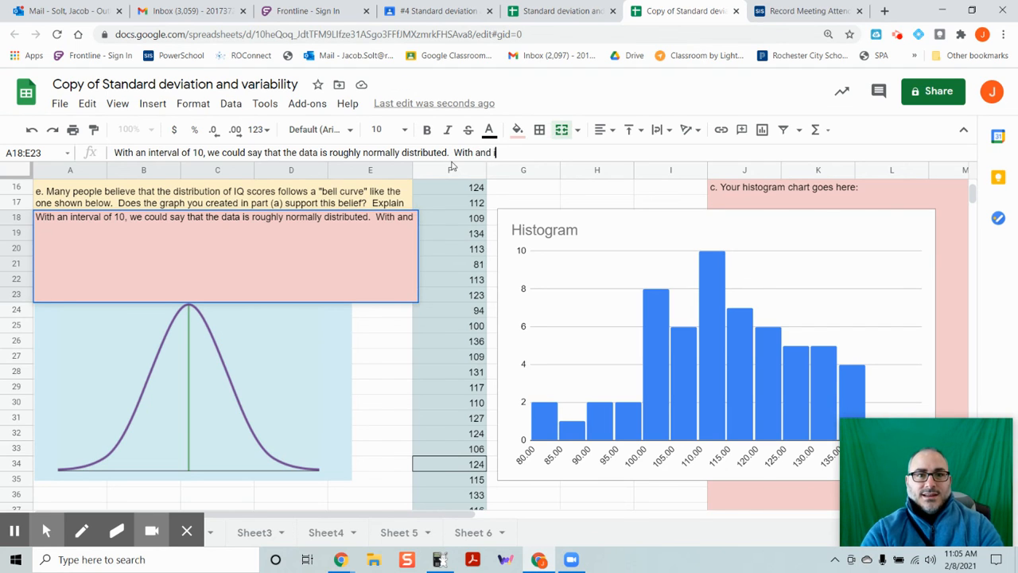
{"action": "key", "text": "BackSpace"}
{"action": "key", "text": "BackSpace"}
{"action": "key", "text": "BackSpace"}
{"action": "key", "text": "BackSpace"}
{"action": "key", "text": "BackSpace"}
{"action": "type", "text": "interval of 5, the data "}
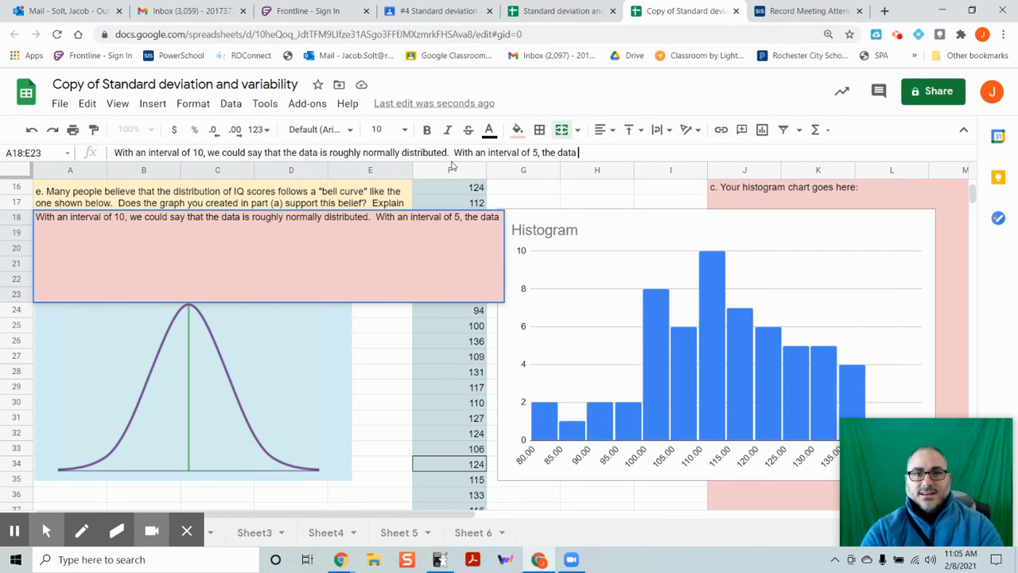
{"action": "type", "text": "does not app"}
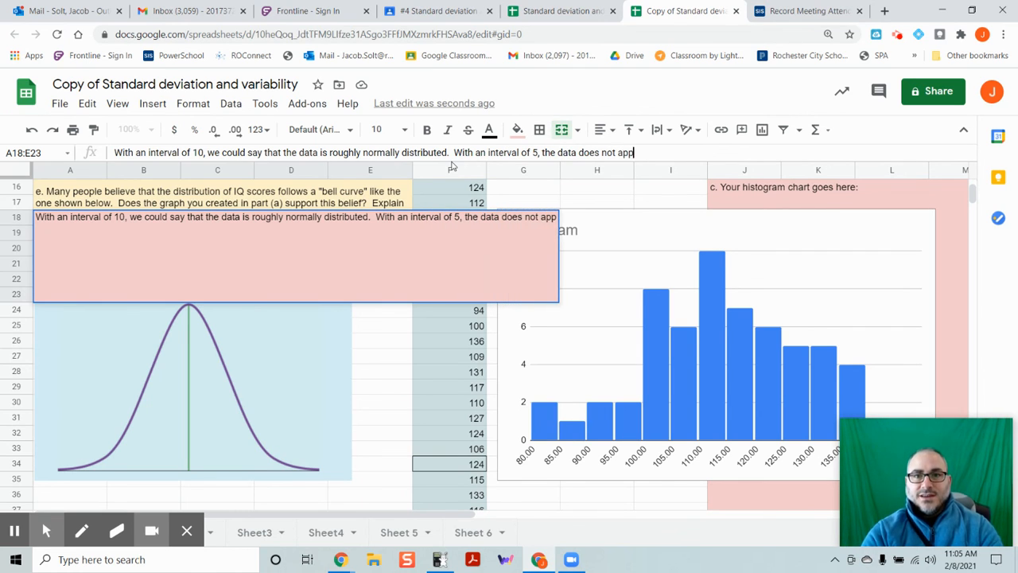
{"action": "type", "text": "ear to be normal"}
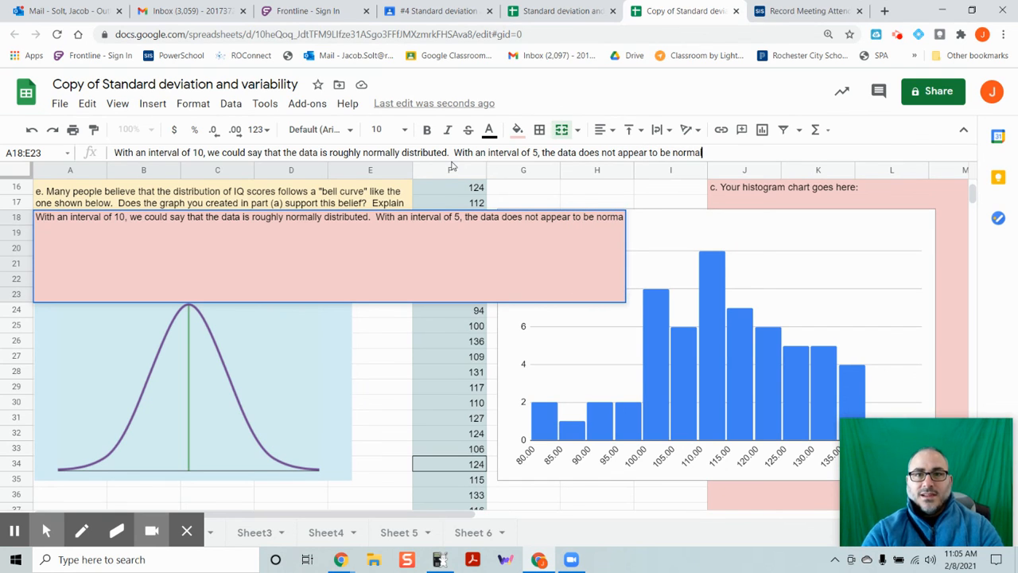
{"action": "type", "text": "y distribute."}
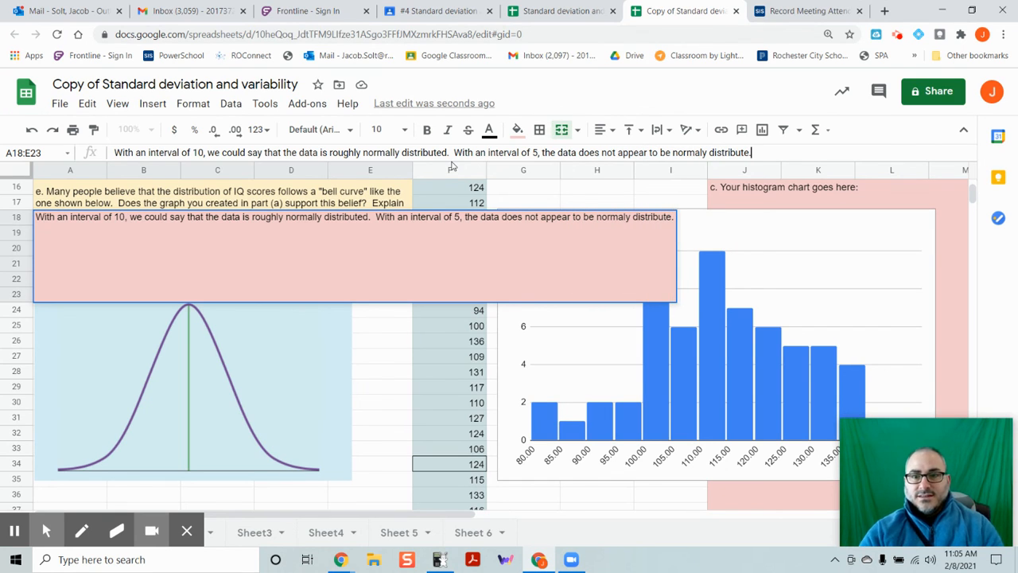
{"action": "key", "text": "Return"}
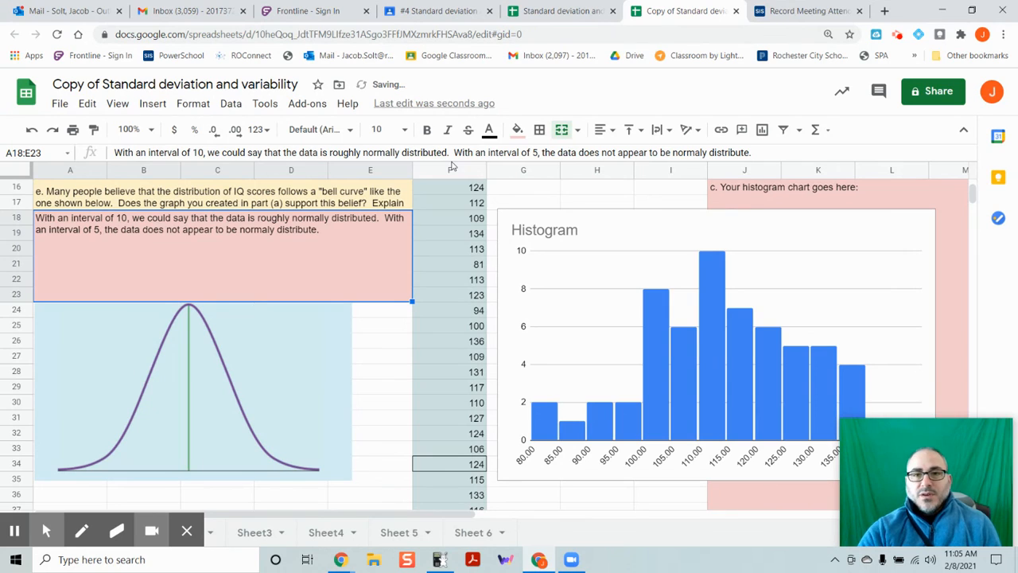
Step: Zoom out and review the worksheet's answers, the histogram and the bell curve picture
{"action": "scroll", "coordinate": [289, 278], "scroll_direction": "up", "scroll_amount": 1}
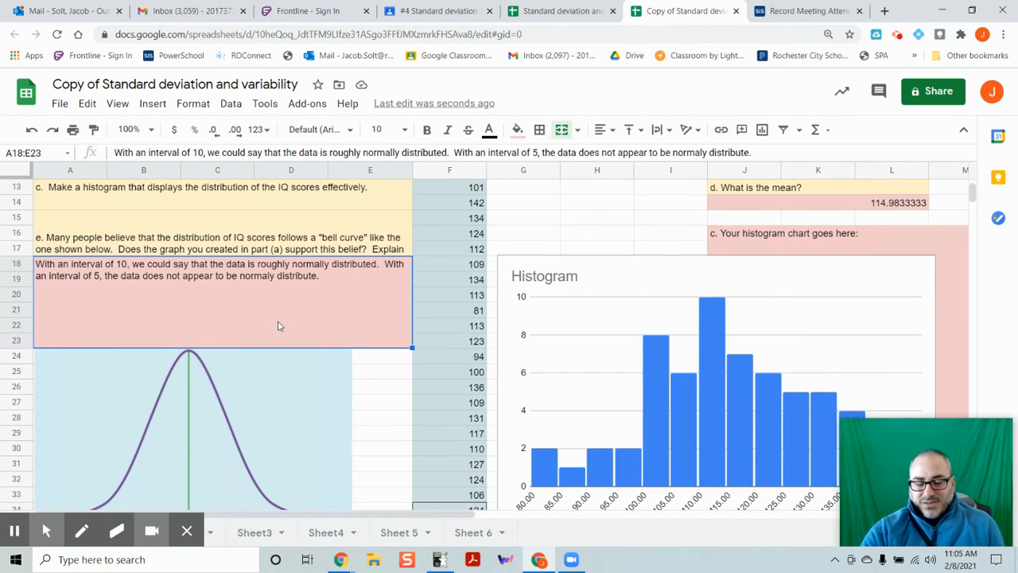
{"action": "key", "text": "ctrl+minus"}
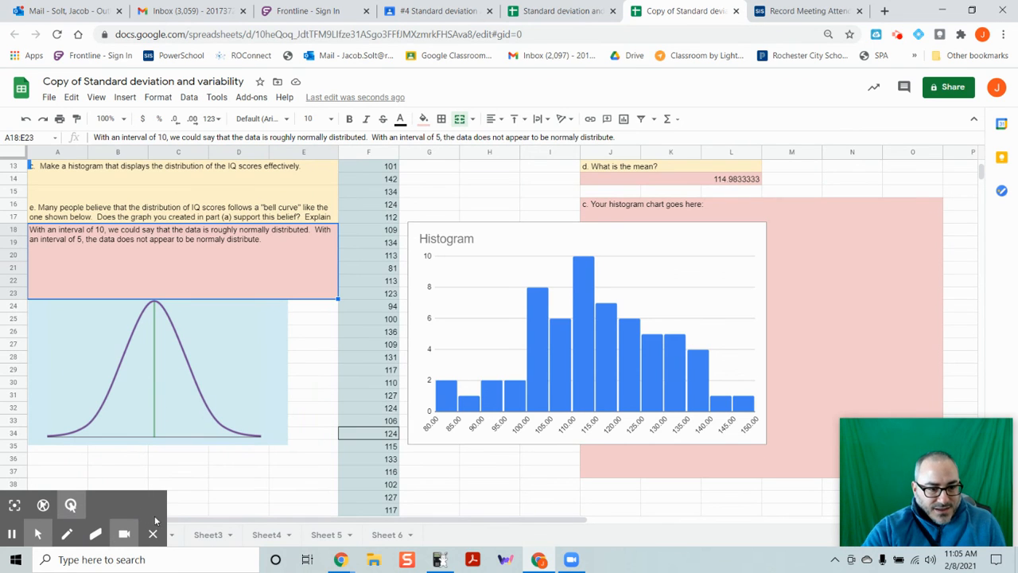
{"action": "scroll", "coordinate": [215, 516], "scroll_direction": "up", "scroll_amount": 3}
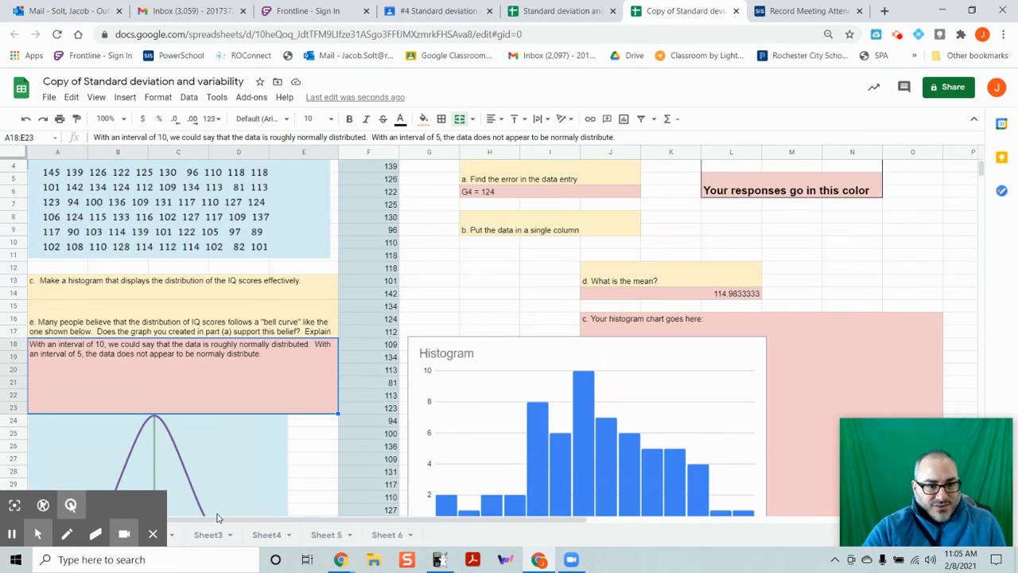
{"action": "scroll", "coordinate": [218, 518], "scroll_direction": "down", "scroll_amount": 4}
{"action": "left_click", "coordinate": [972, 10]}
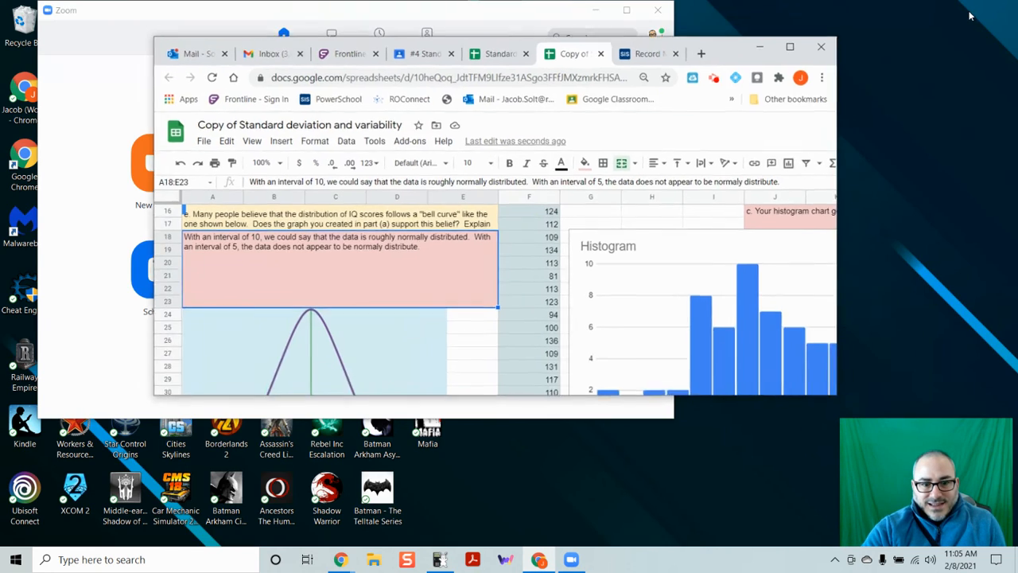
{"action": "left_click", "coordinate": [786, 53]}
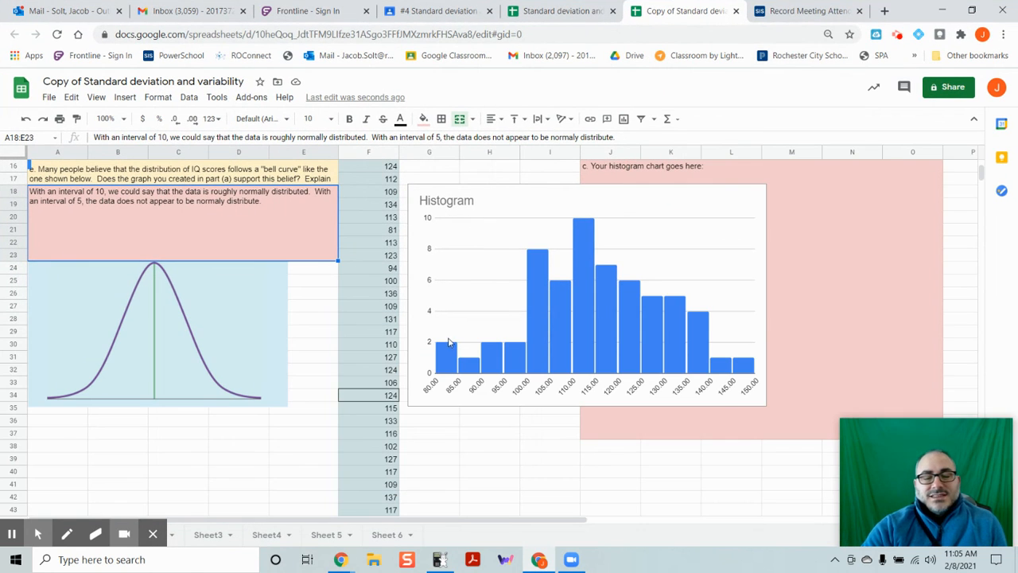
{"action": "scroll", "coordinate": [395, 368], "scroll_direction": "up", "scroll_amount": 5}
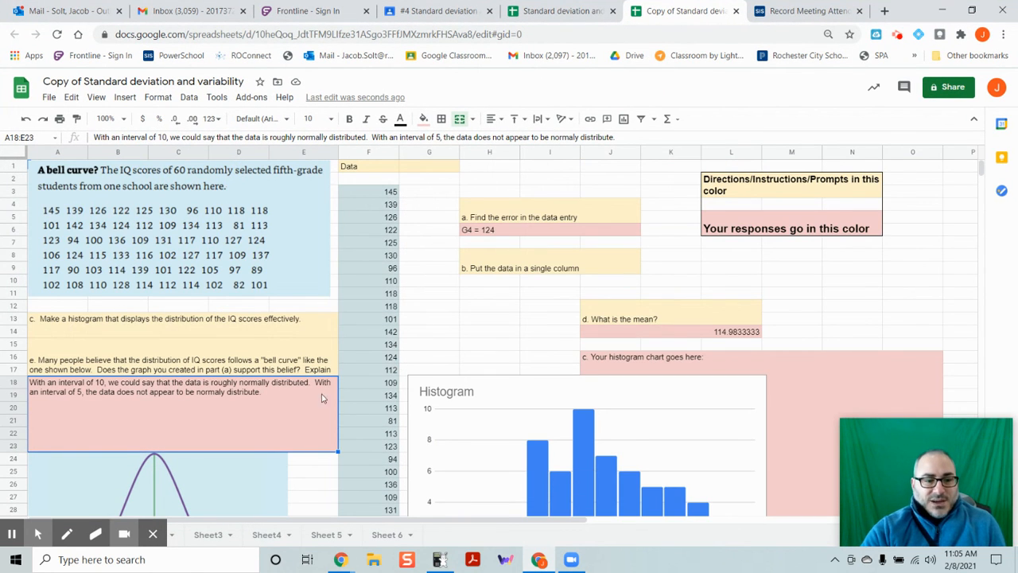